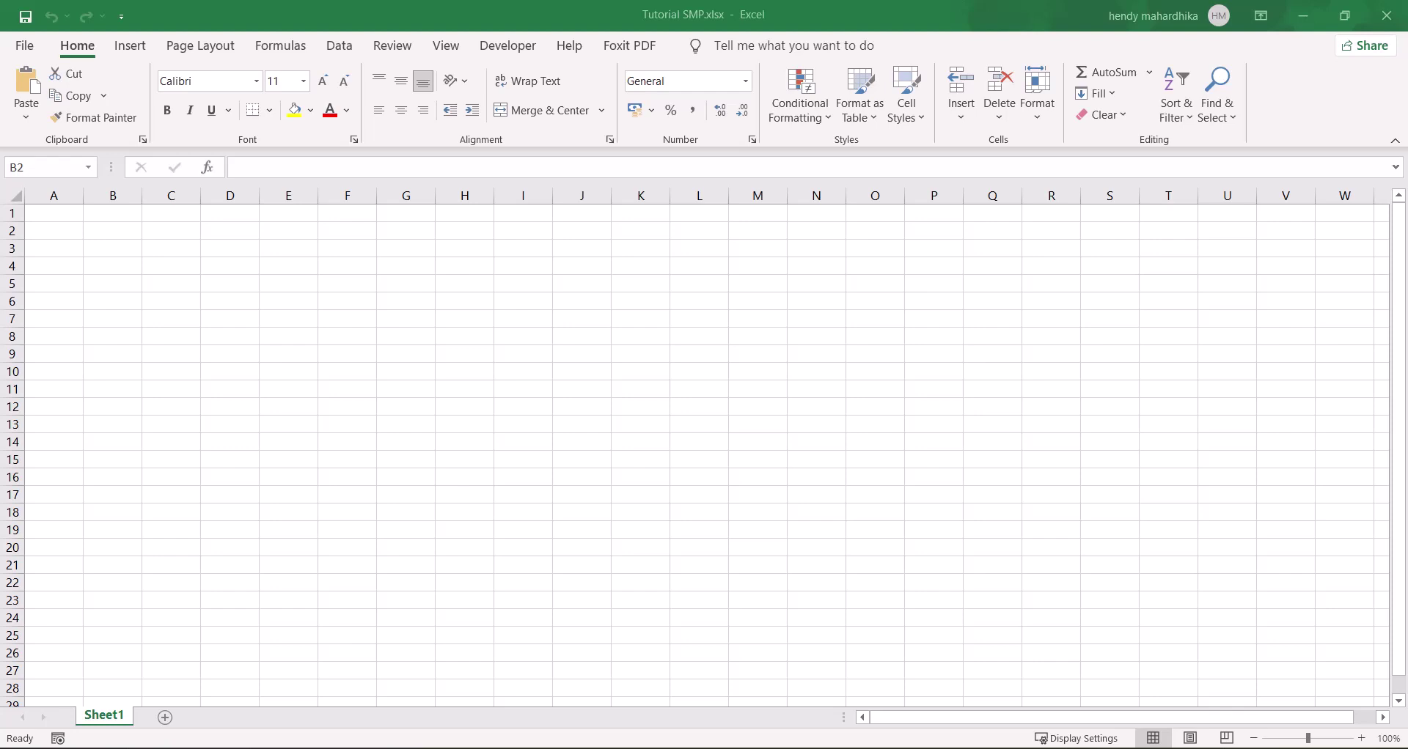
- Enter the formula =1+1 in cell B1 so it displays 2, then reselect B1
{"action": "left_click", "coordinate": [92, 231]}
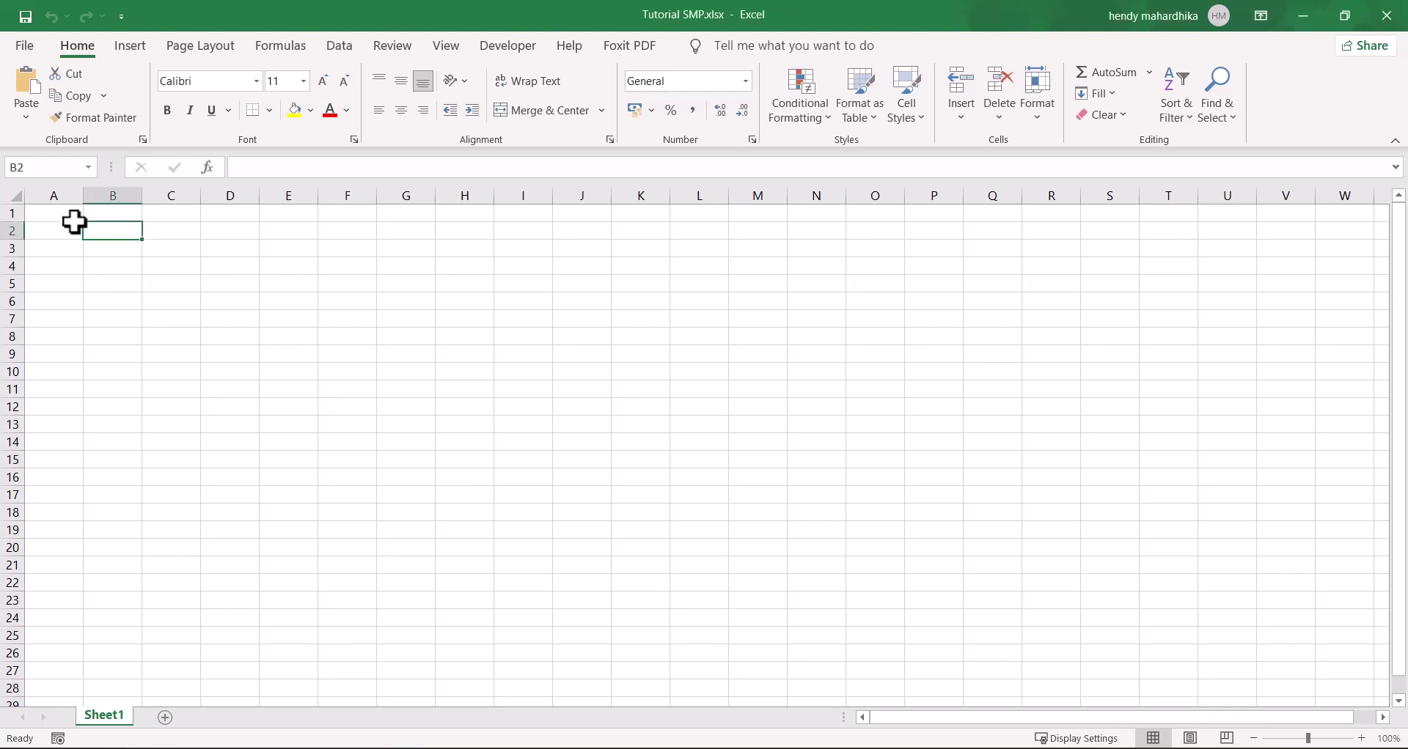
{"action": "left_click", "coordinate": [66, 217]}
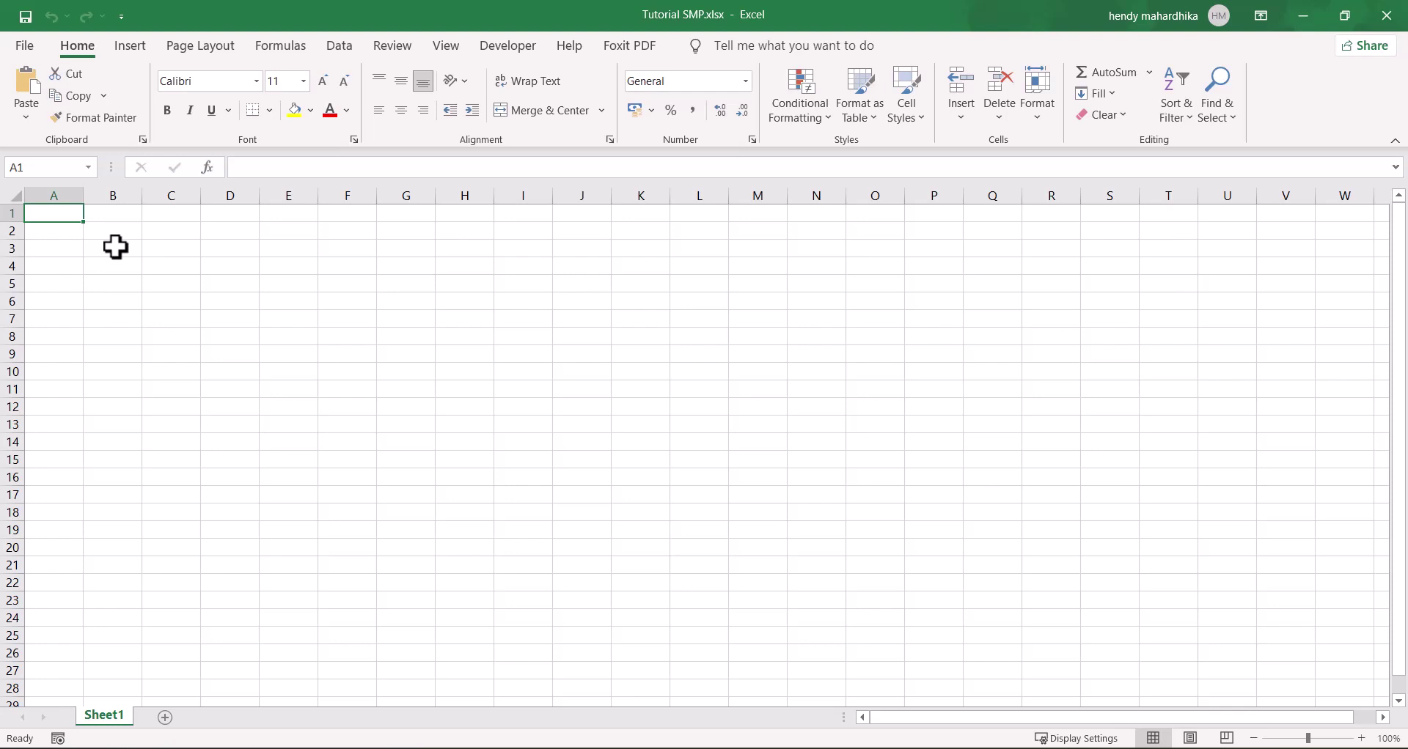
{"action": "left_click", "coordinate": [115, 247]}
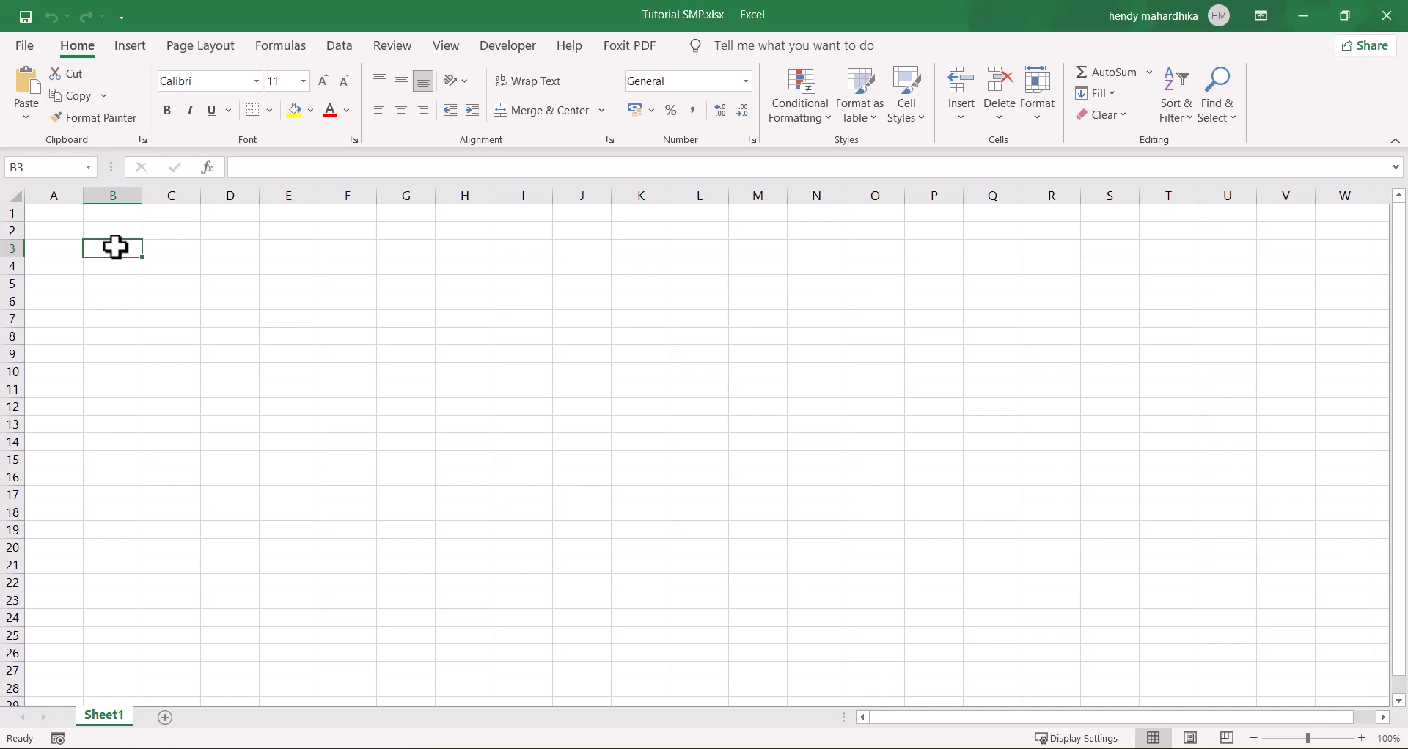
{"action": "left_click", "coordinate": [121, 214]}
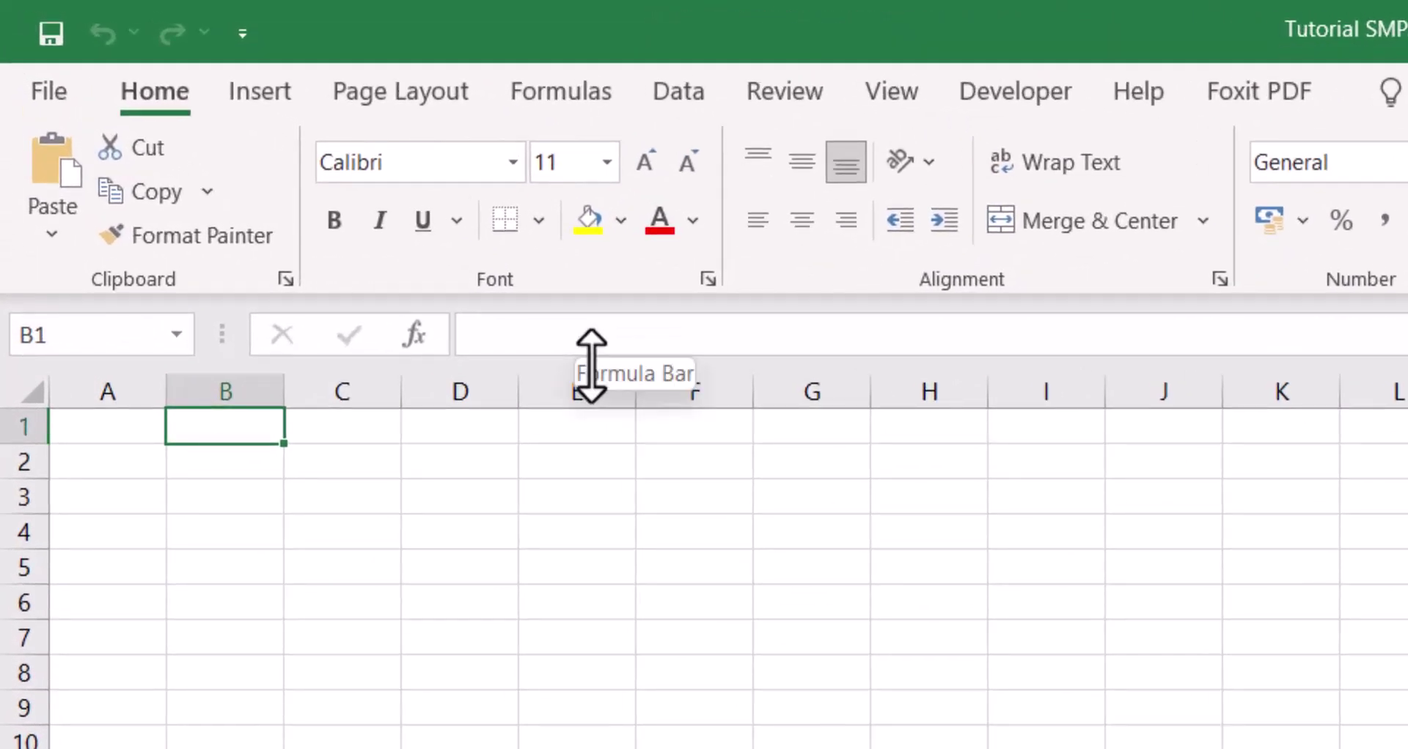
{"action": "type", "text": "="}
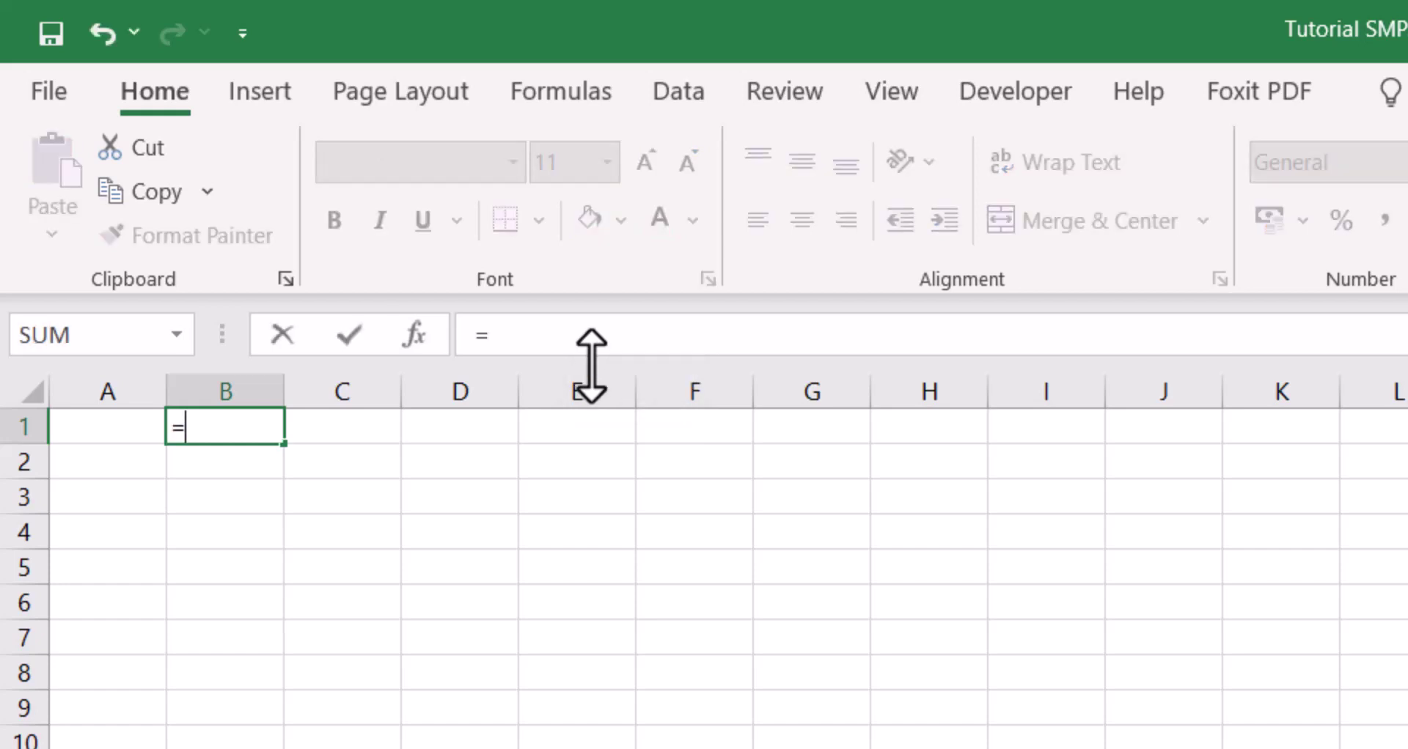
{"action": "type", "text": "1+"}
{"action": "type", "text": "1"}
{"action": "key", "text": "BackSpace"}
{"action": "key", "text": "BackSpace"}
{"action": "key", "text": "BackSpace"}
{"action": "key", "text": "BackSpace"}
{"action": "type", "text": "="}
{"action": "type", "text": "1+"}
{"action": "type", "text": "1"}
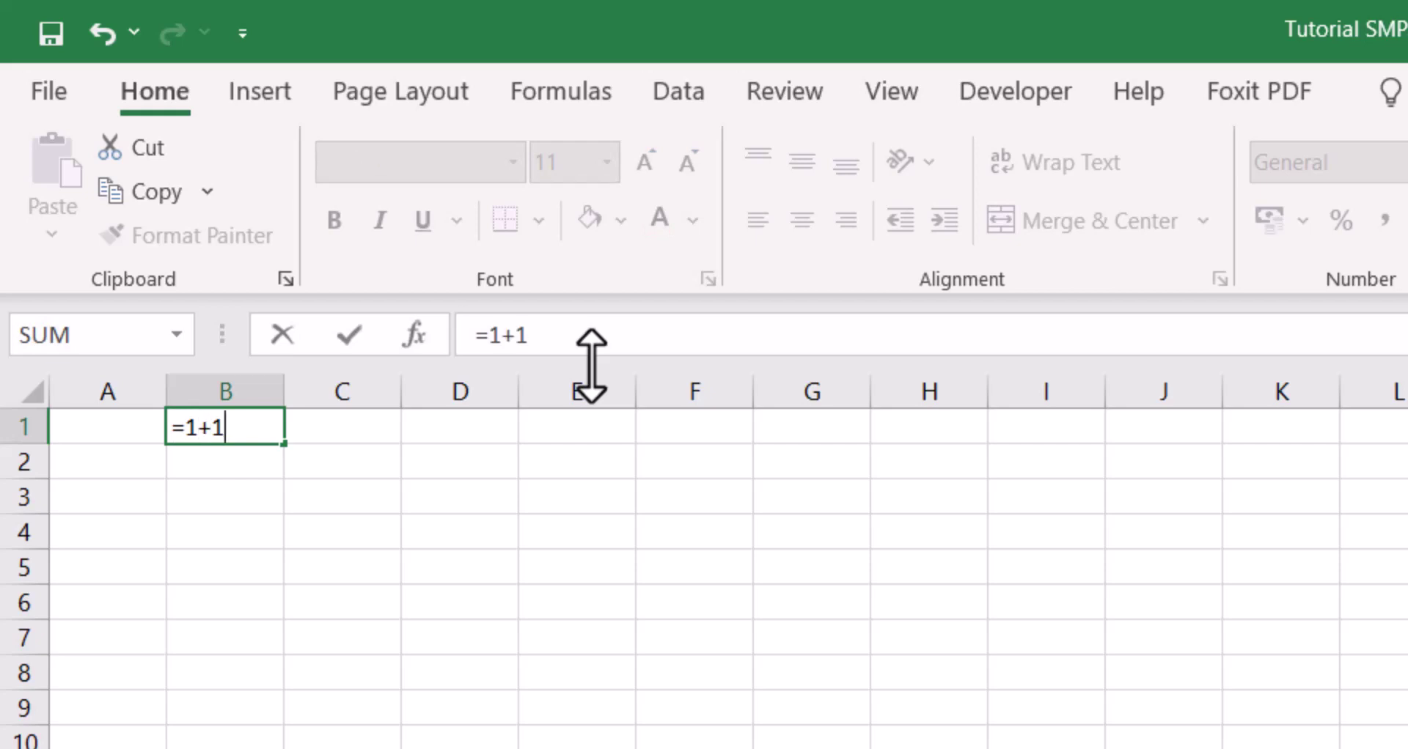
{"action": "key", "text": "Return"}
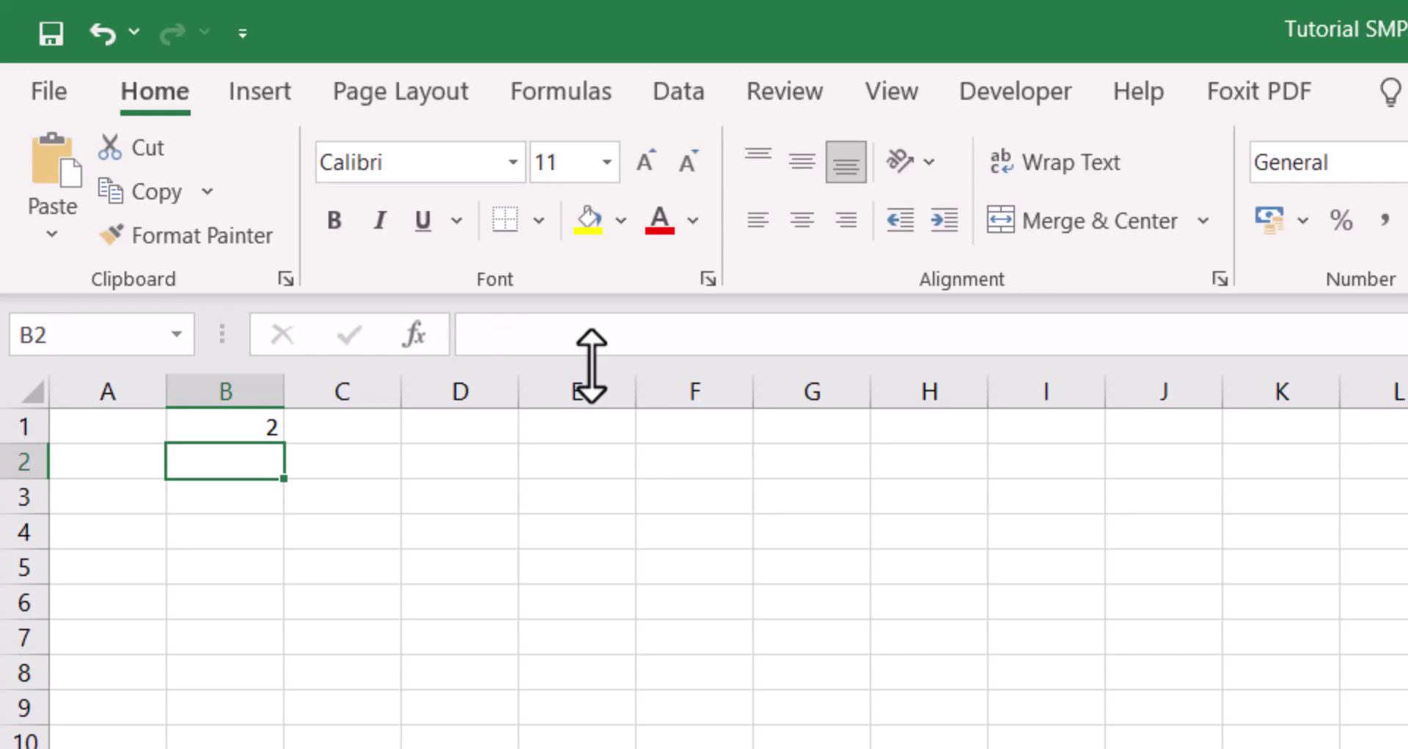
{"action": "key", "text": "Up"}
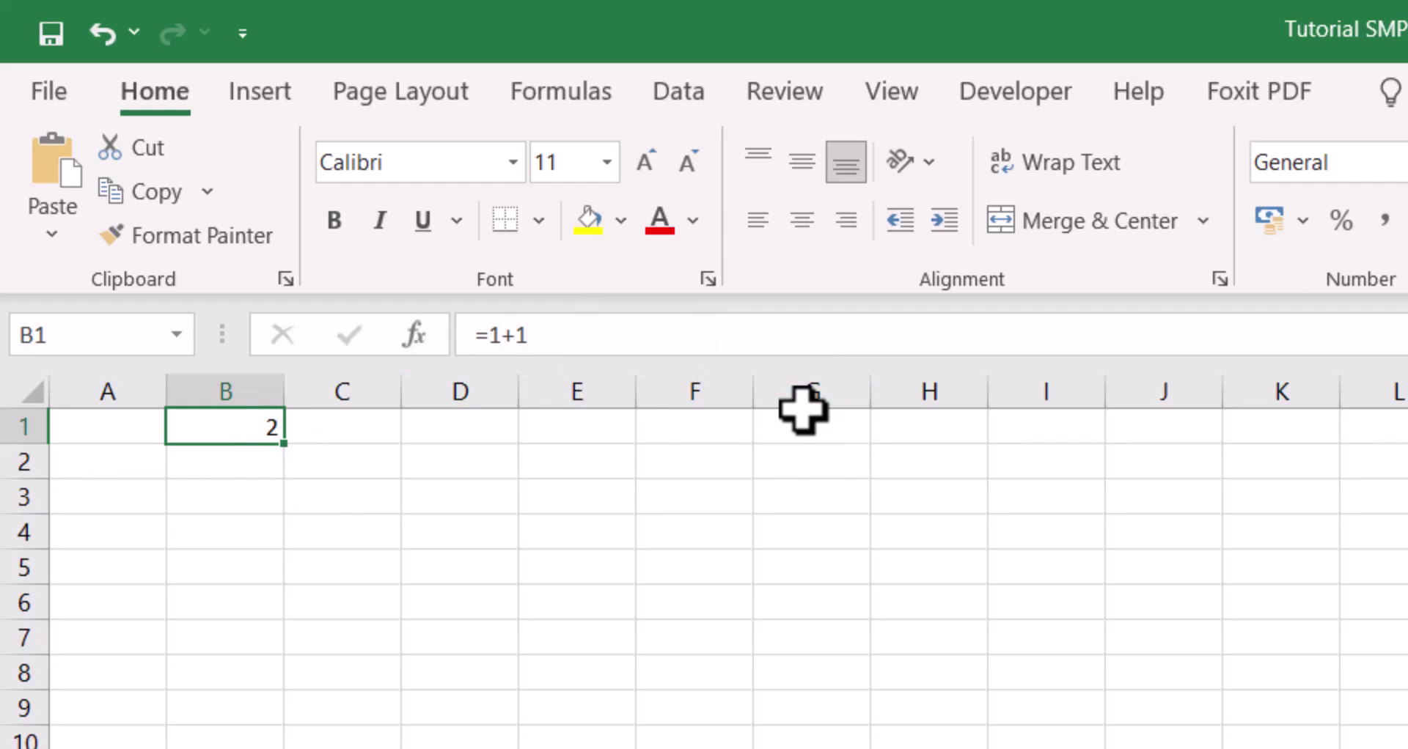
- Enter =2*4 in B2 and =8/4 in B3, showing 8 and 2
{"action": "key", "text": "Down"}
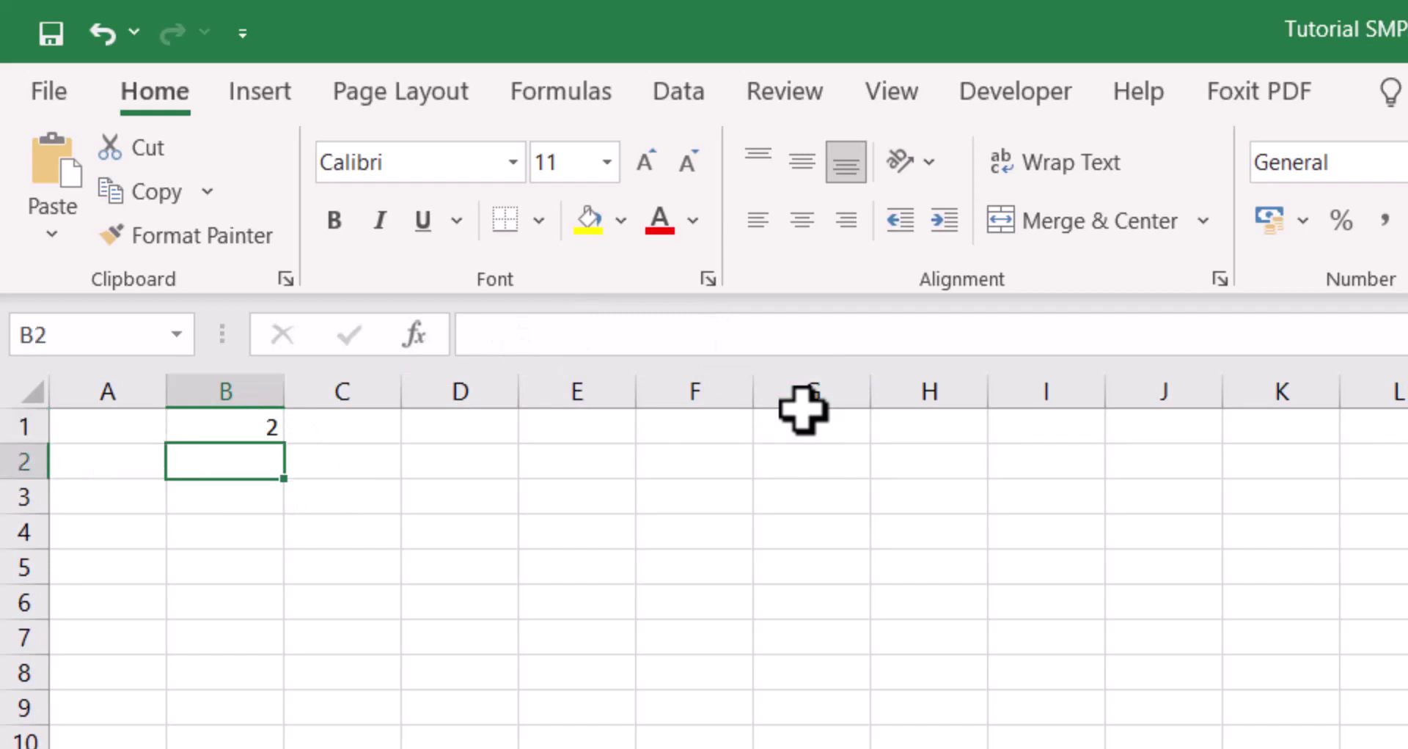
{"action": "type", "text": "="}
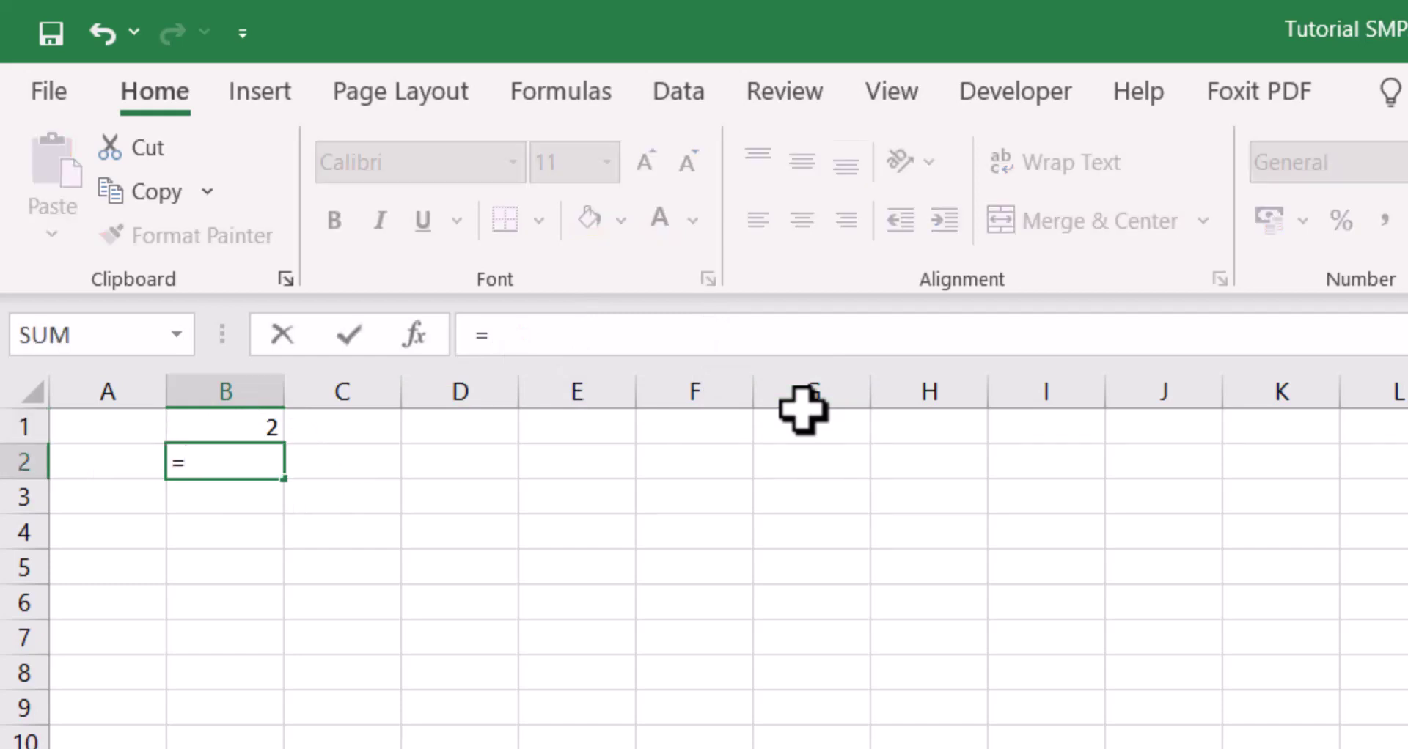
{"action": "type", "text": "2"}
{"action": "type", "text": "*4"}
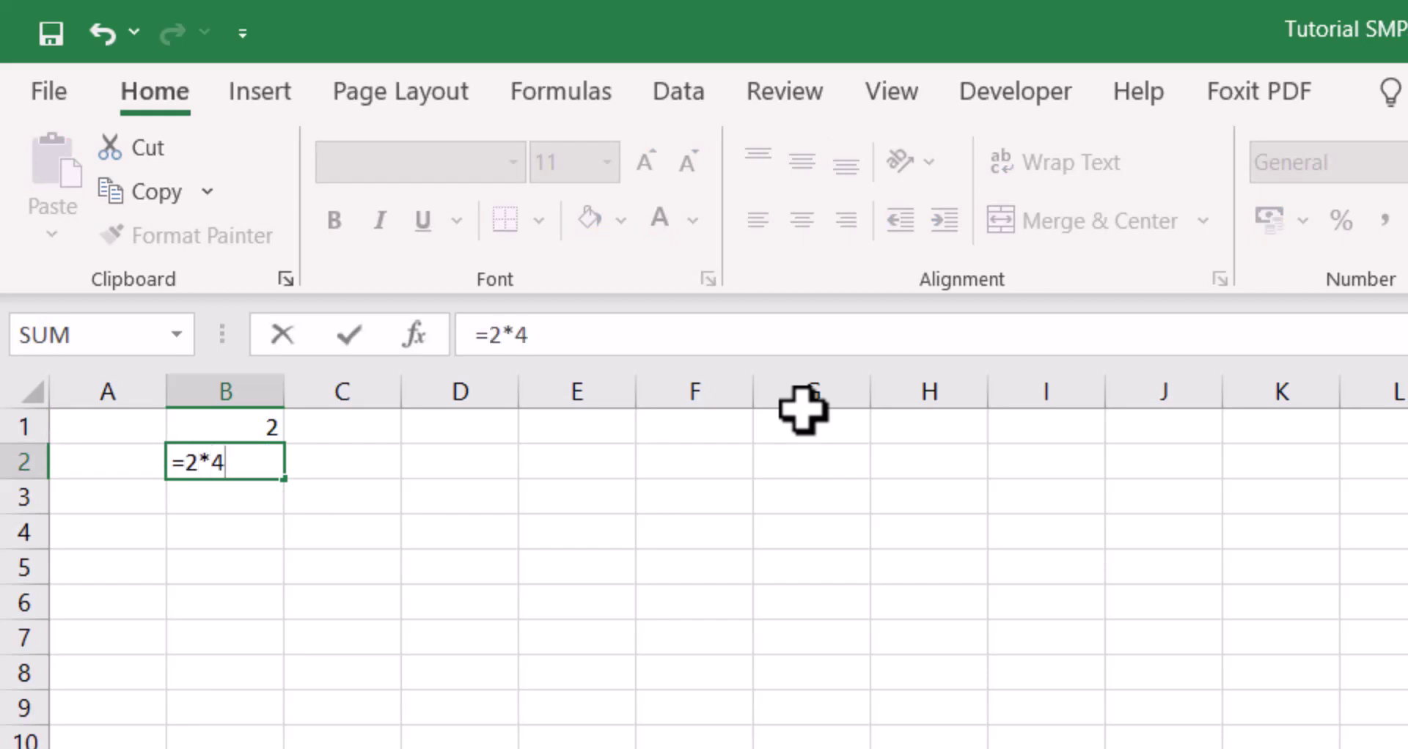
{"action": "key", "text": "BackSpace"}
{"action": "key", "text": "BackSpace"}
{"action": "key", "text": "BackSpace"}
{"action": "key", "text": "BackSpace"}
{"action": "type", "text": "="}
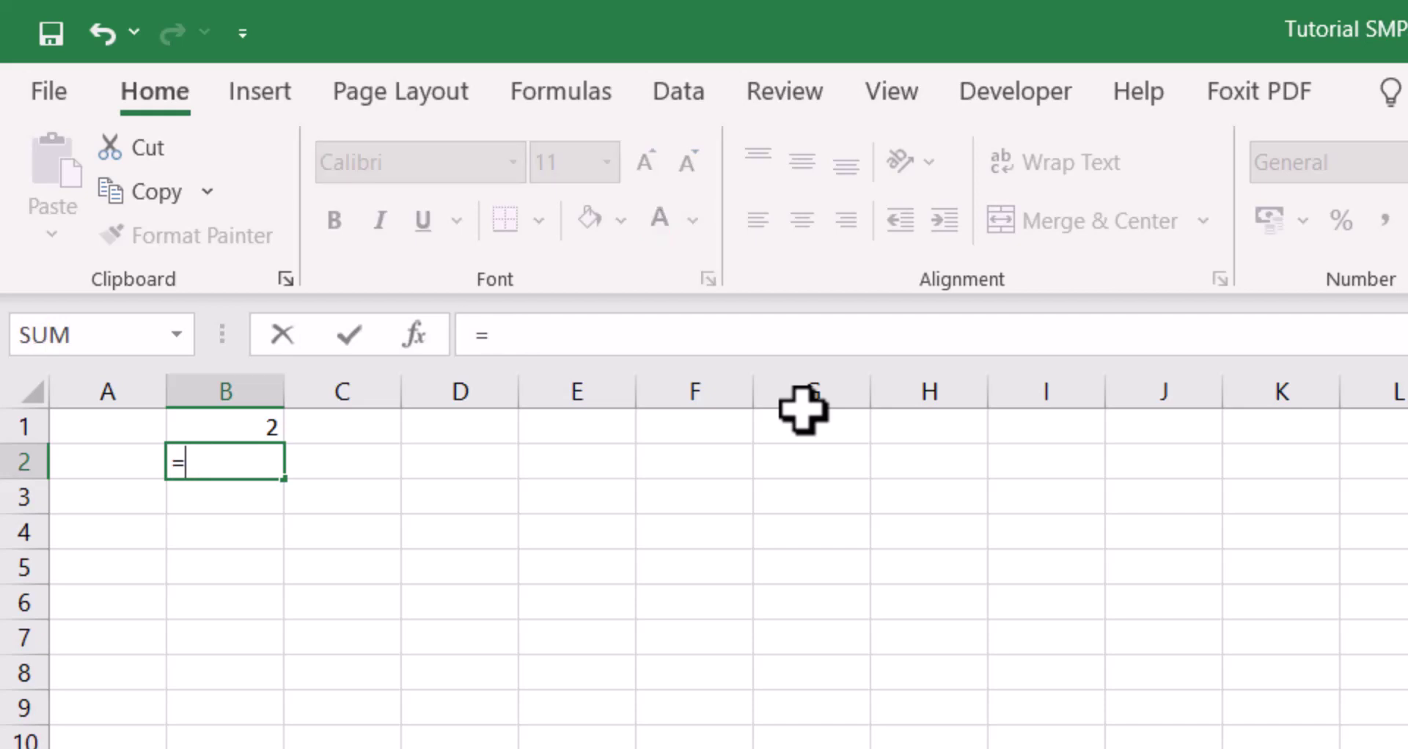
{"action": "type", "text": "2"}
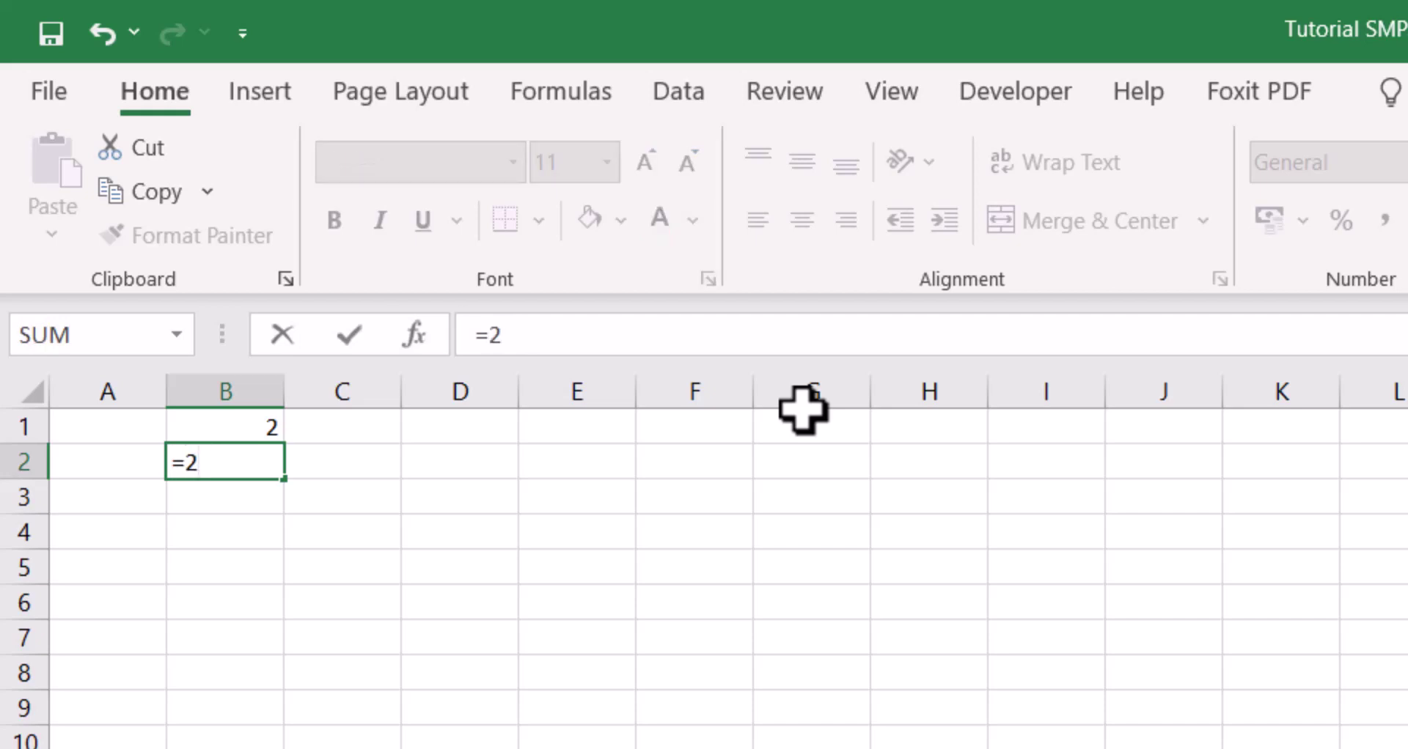
{"action": "type", "text": "*4"}
{"action": "key", "text": "Return"}
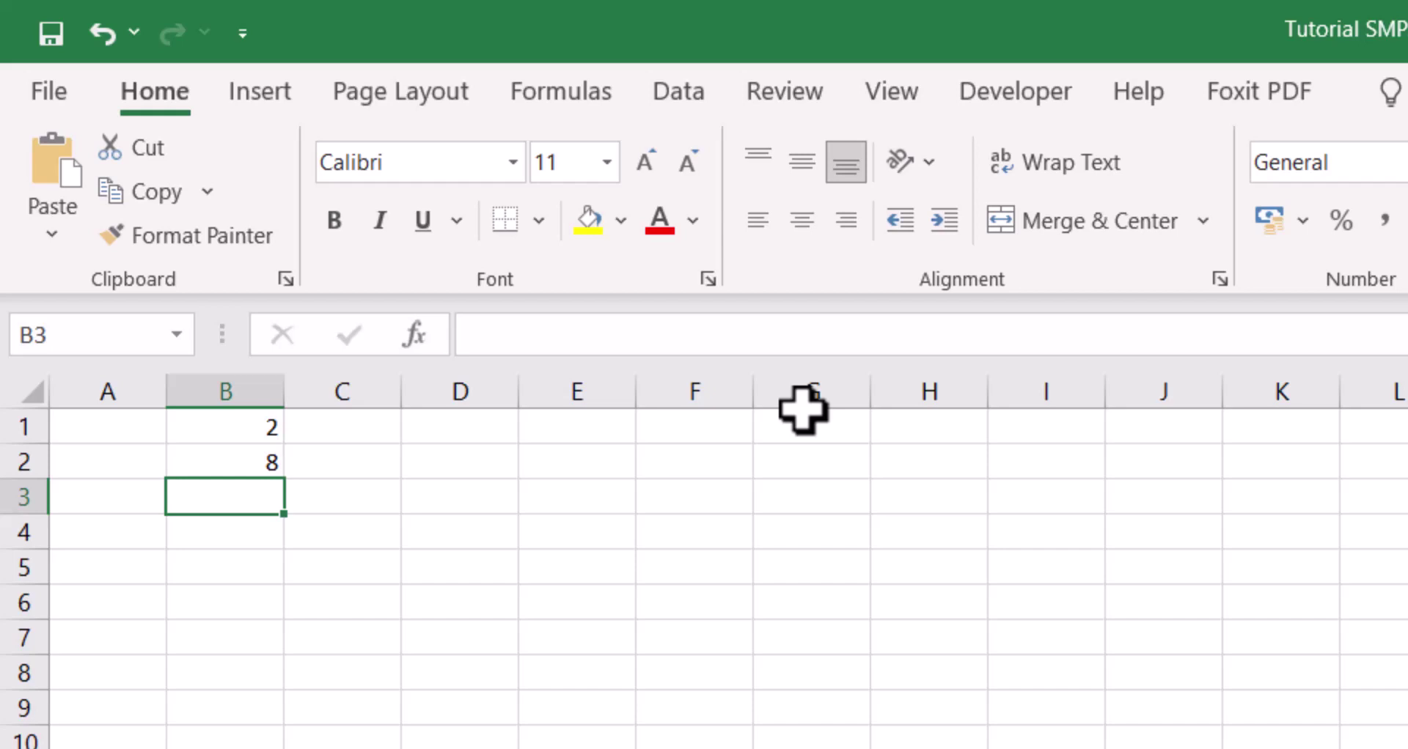
{"action": "type", "text": "="}
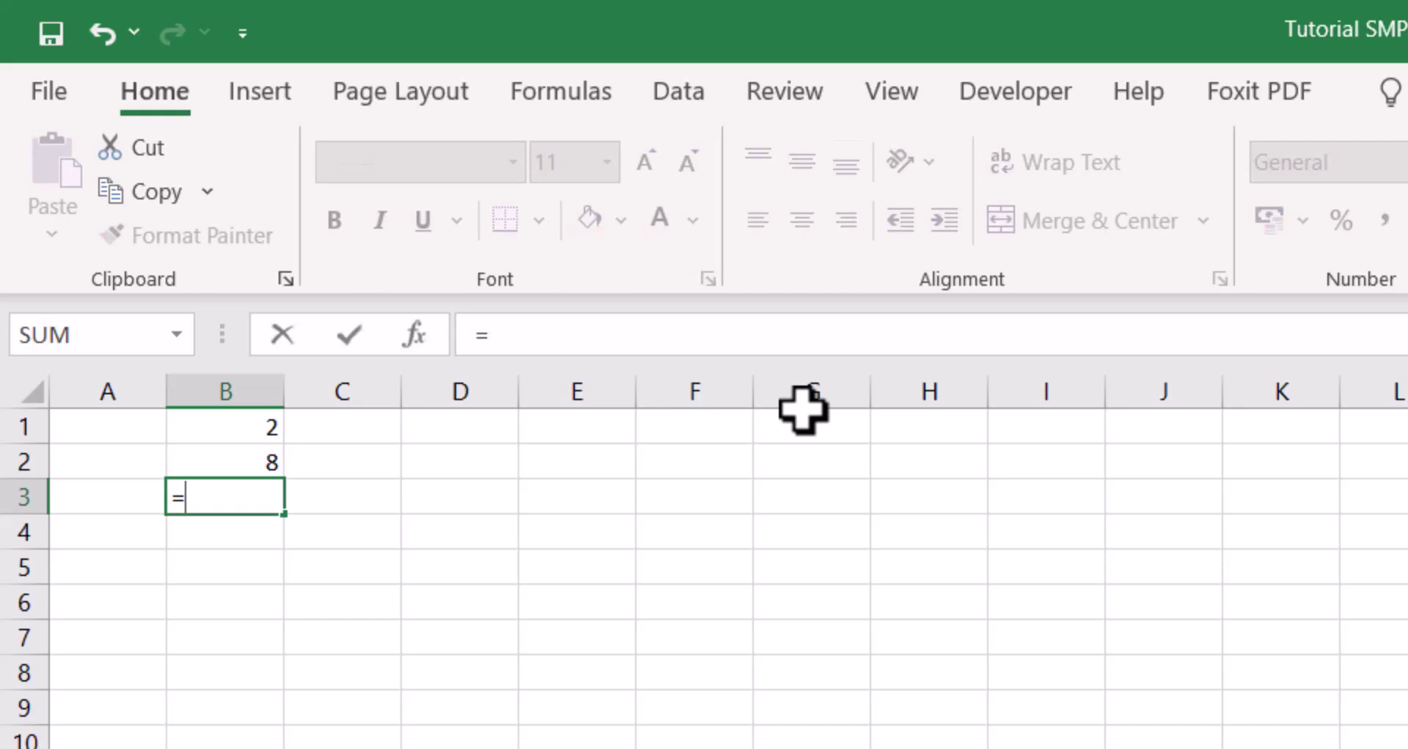
{"action": "type", "text": "8"}
{"action": "type", "text": "/4"}
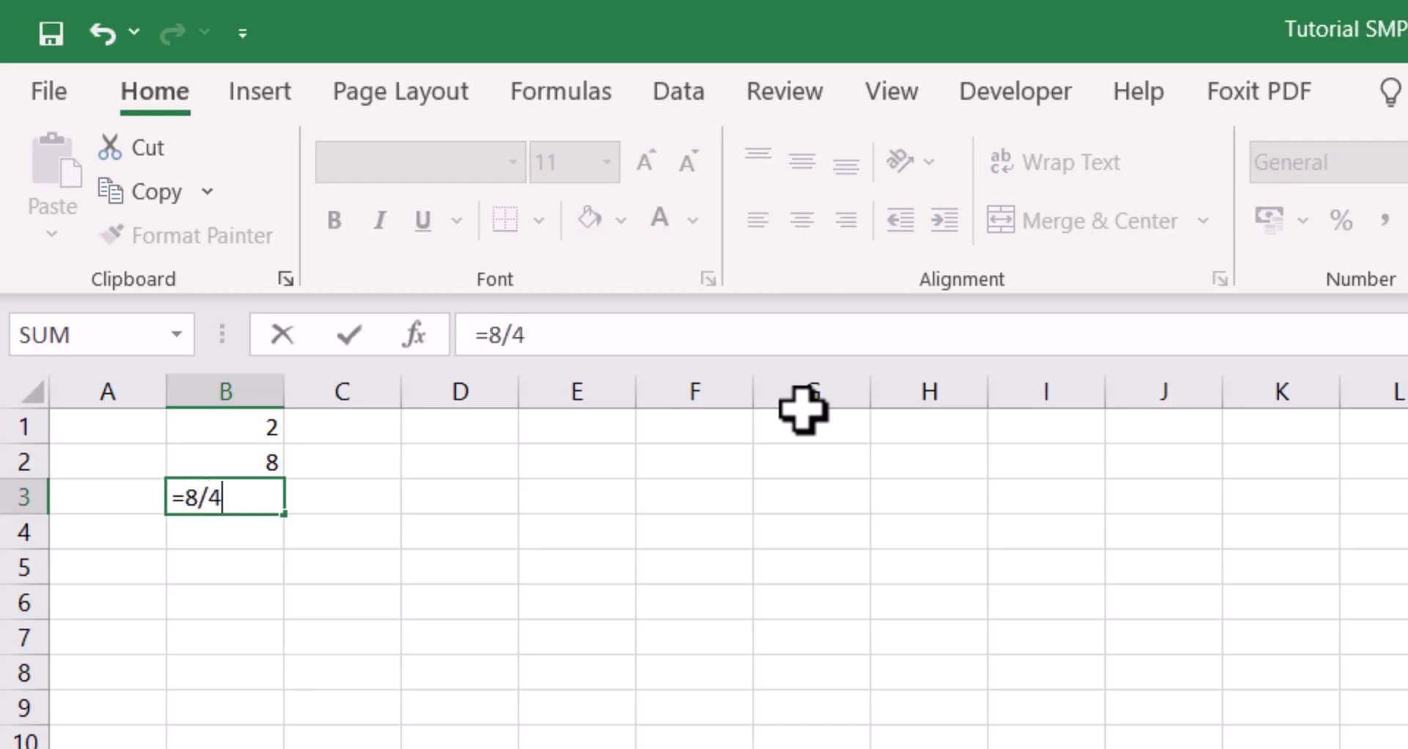
{"action": "key", "text": "Return"}
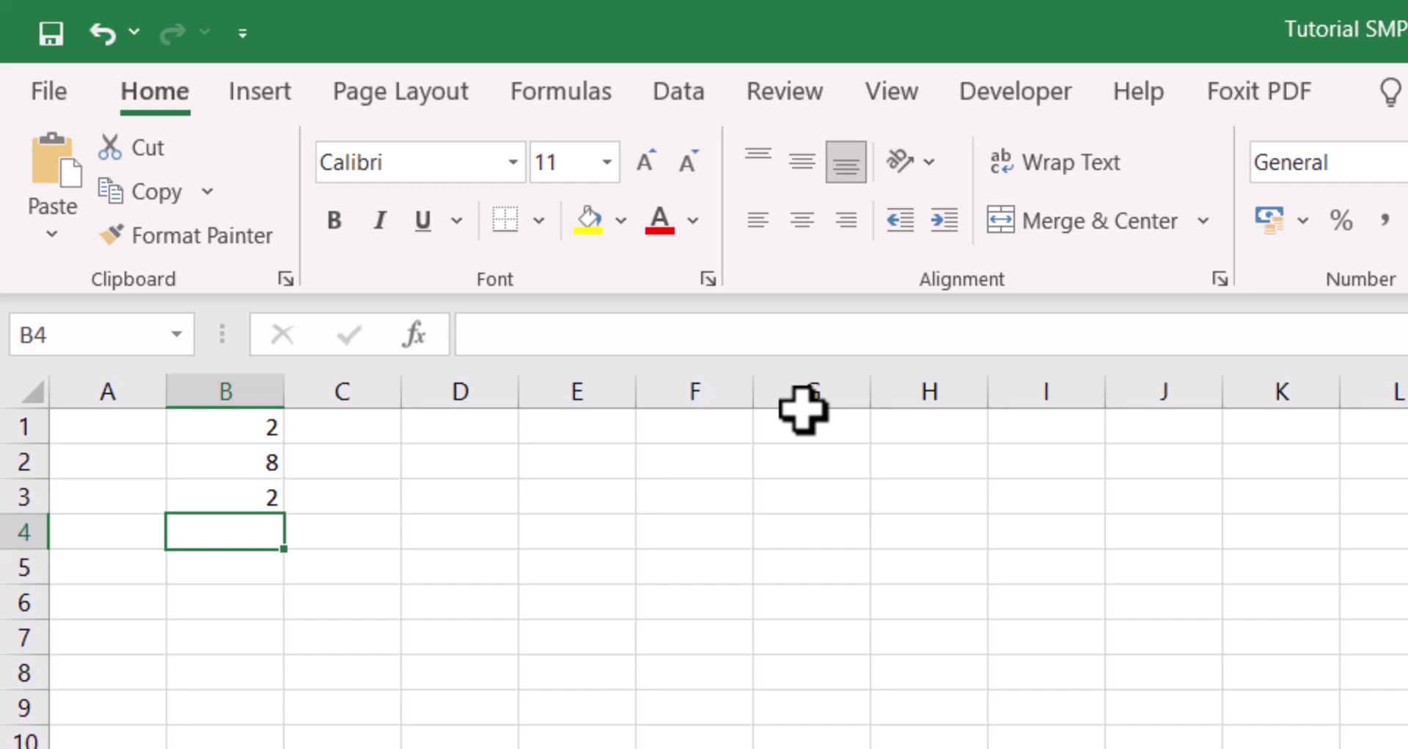
- Clear the test results from B1:B4 and enter the value 2 in B2
{"action": "key", "text": "shift+Up"}
{"action": "key", "text": "shift+Up"}
{"action": "key", "text": "shift+Up"}
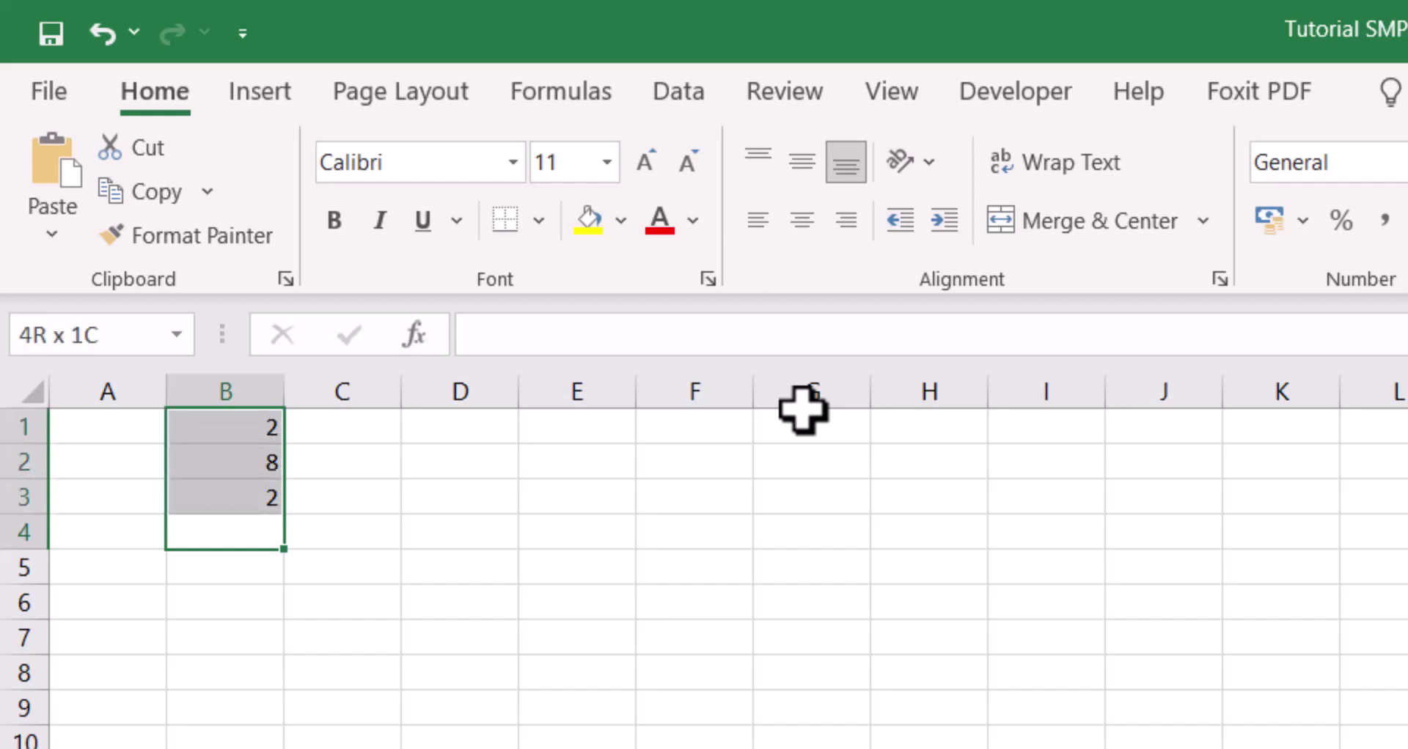
{"action": "key", "text": "Delete"}
{"action": "key", "text": "Down"}
{"action": "key", "text": "Up"}
{"action": "key", "text": "Up"}
{"action": "key", "text": "Up"}
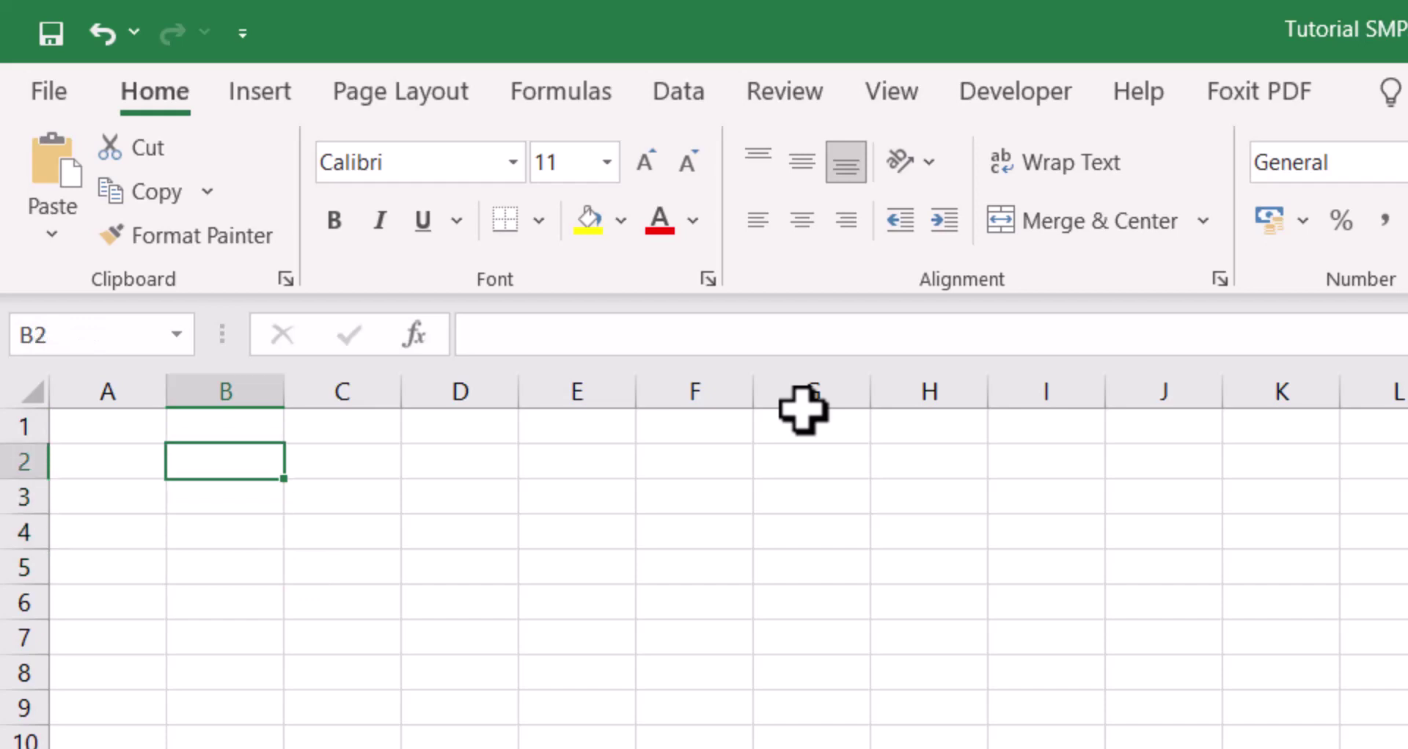
{"action": "type", "text": "2"}
{"action": "key", "text": "Return"}
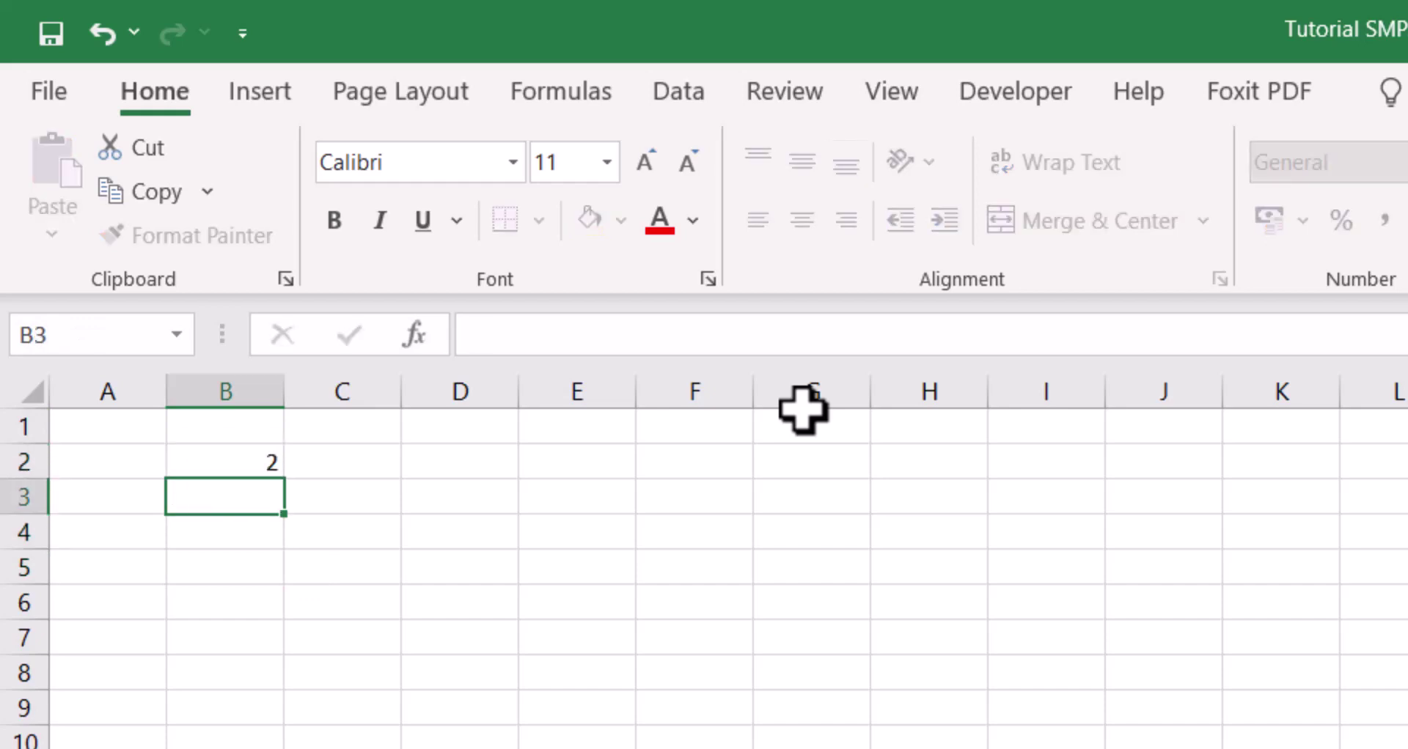
- Enter the value 4 in B3 and move the active cell to D2
{"action": "type", "text": "3"}
{"action": "key", "text": "ctrl+Return"}
{"action": "type", "text": "4"}
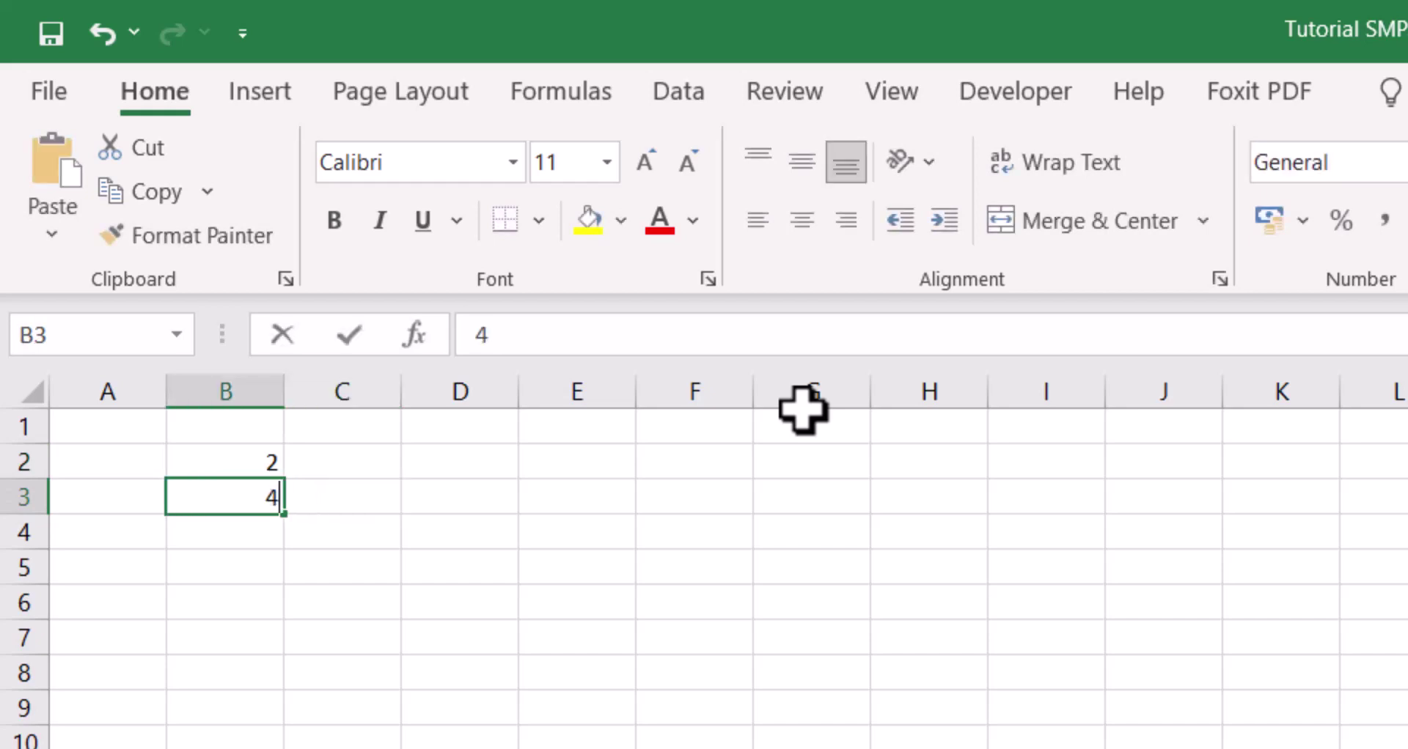
{"action": "key", "text": "Right"}
{"action": "key", "text": "Right"}
{"action": "key", "text": "Right"}
{"action": "key", "text": "Up"}
{"action": "key", "text": "Left"}
{"action": "key", "text": "Right"}
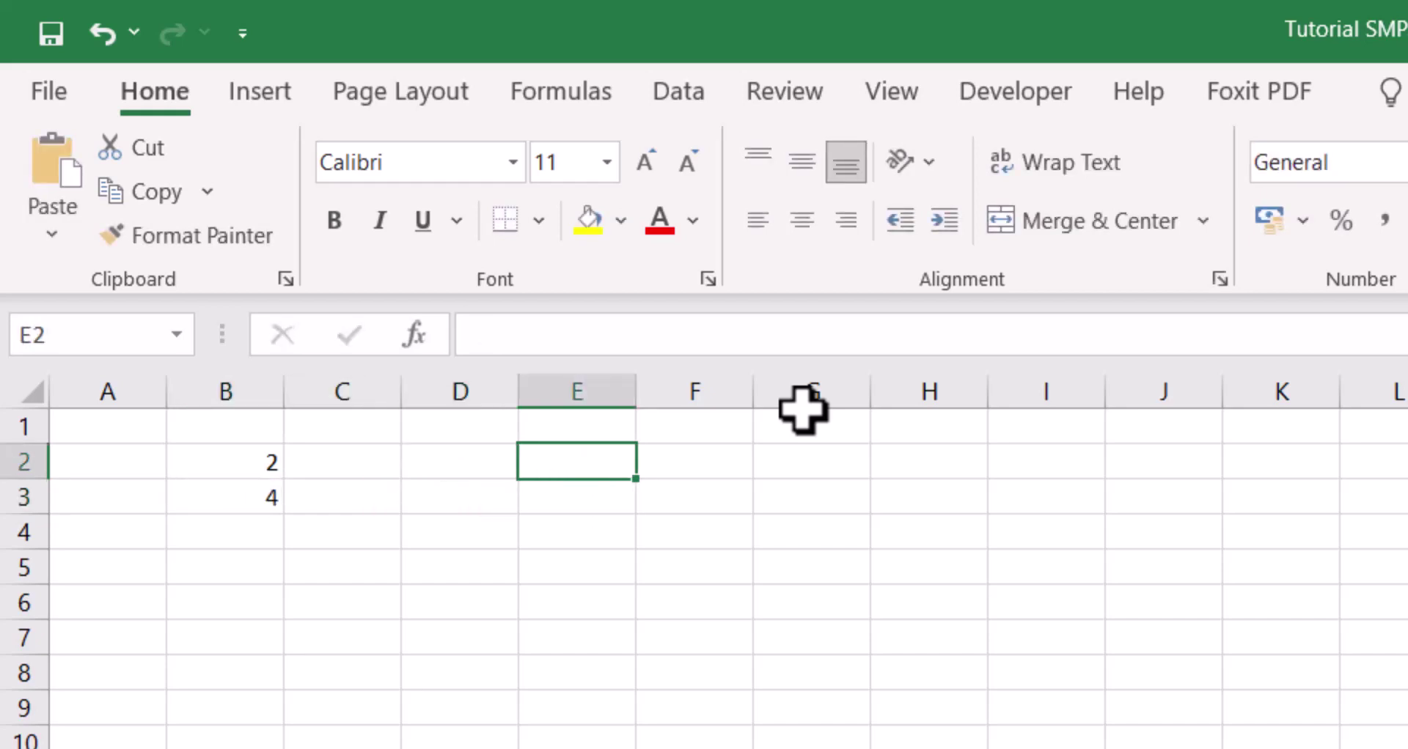
{"action": "key", "text": "Left"}
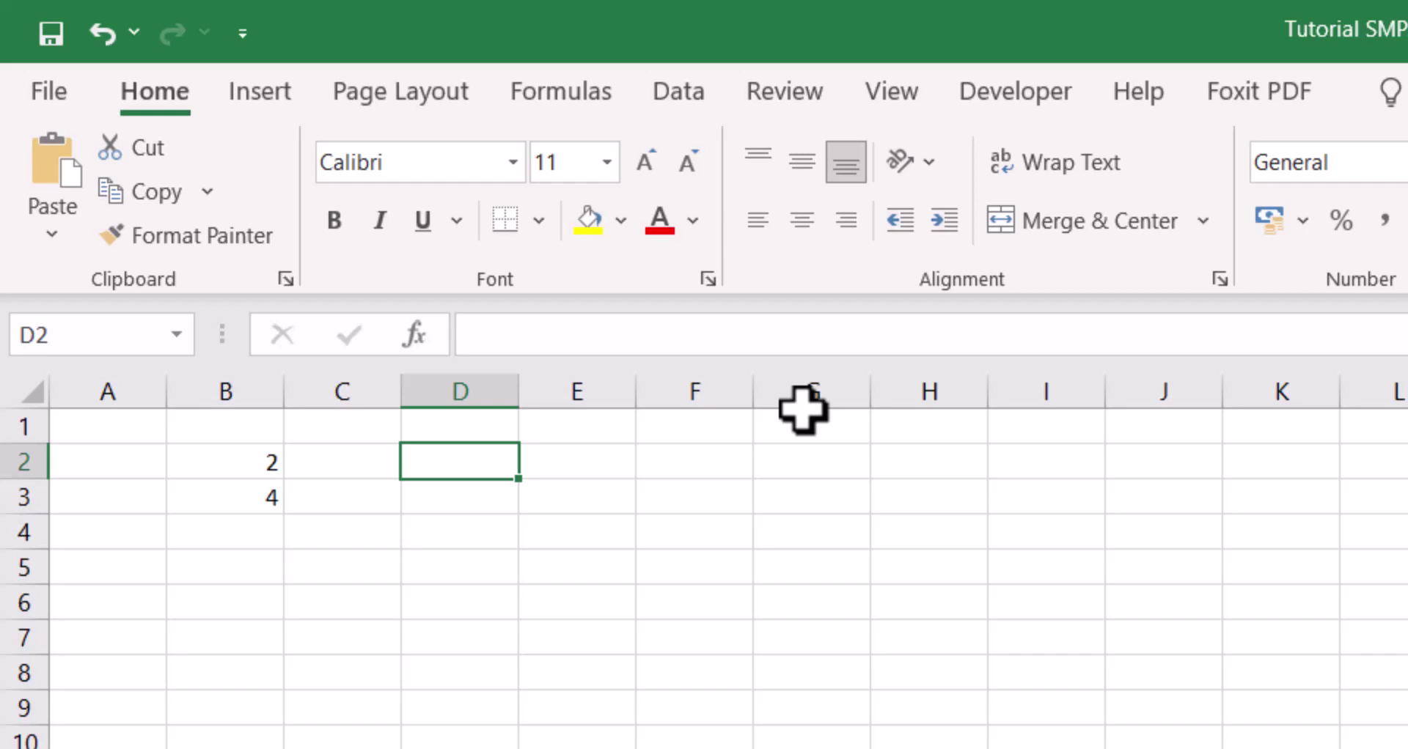
{"action": "type", "text": "="}
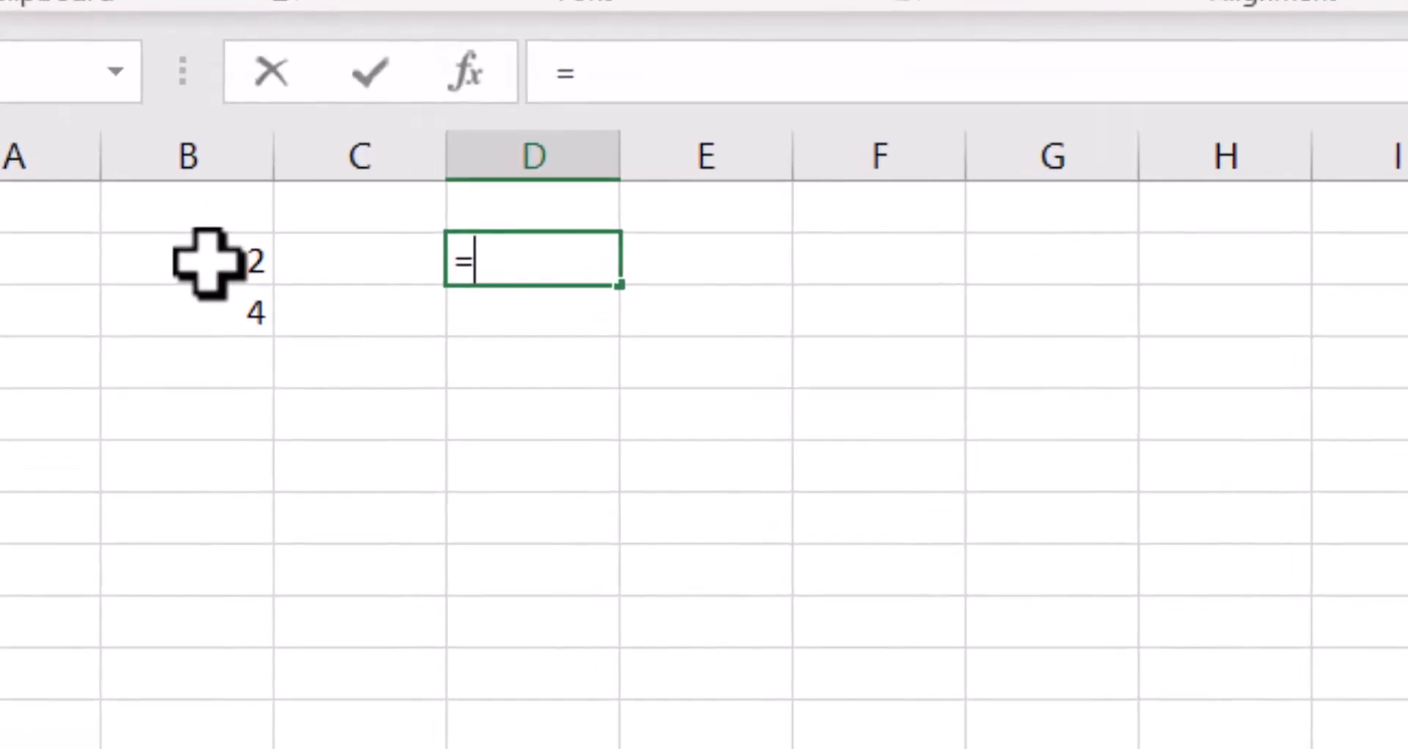
{"action": "left_click", "coordinate": [208, 262]}
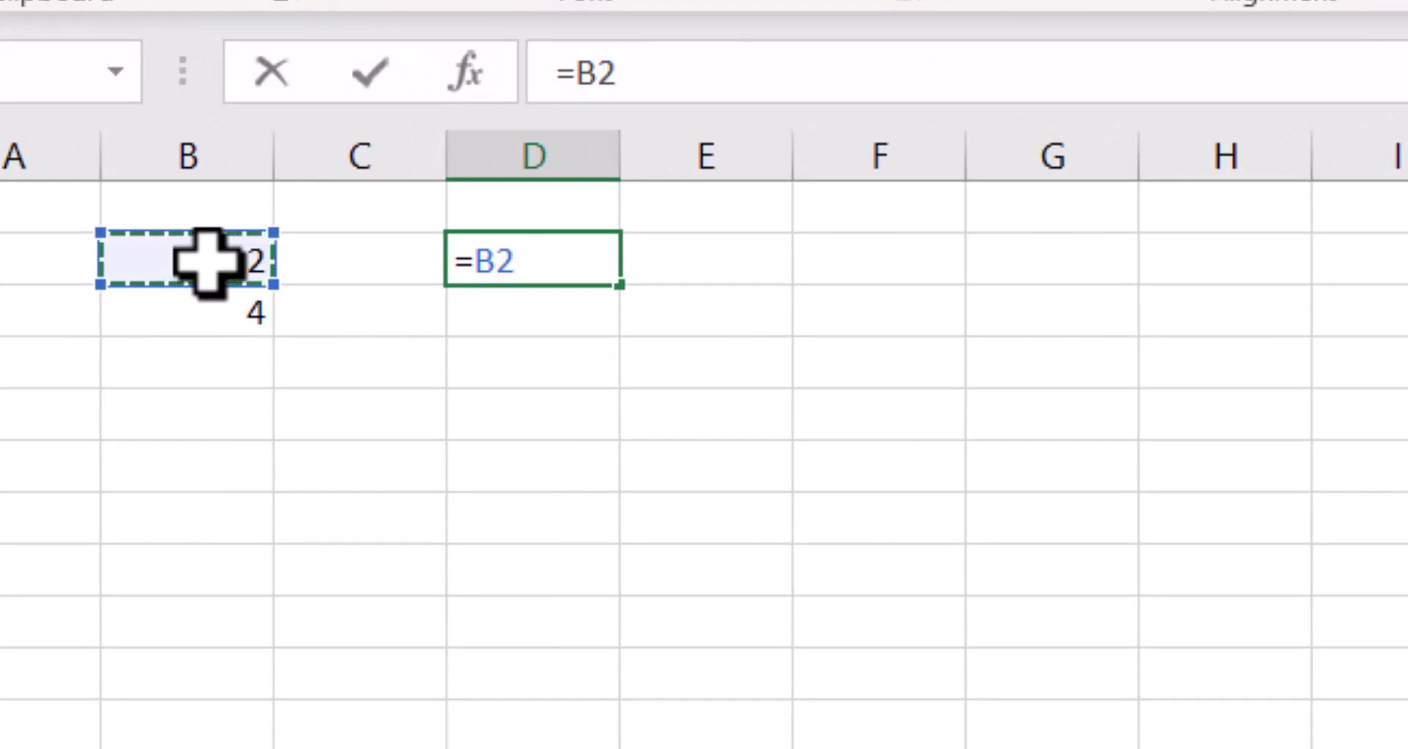
{"action": "type", "text": "+"}
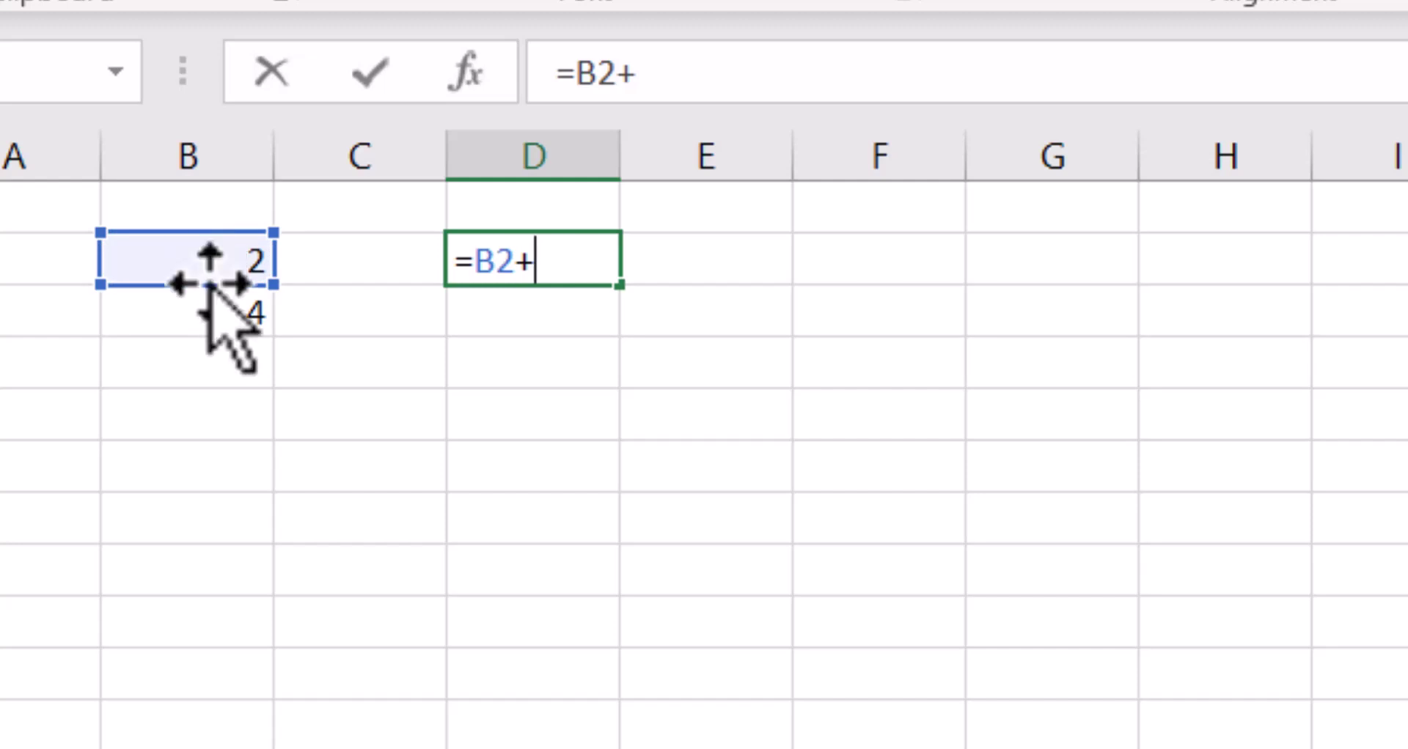
{"action": "left_click", "coordinate": [189, 320]}
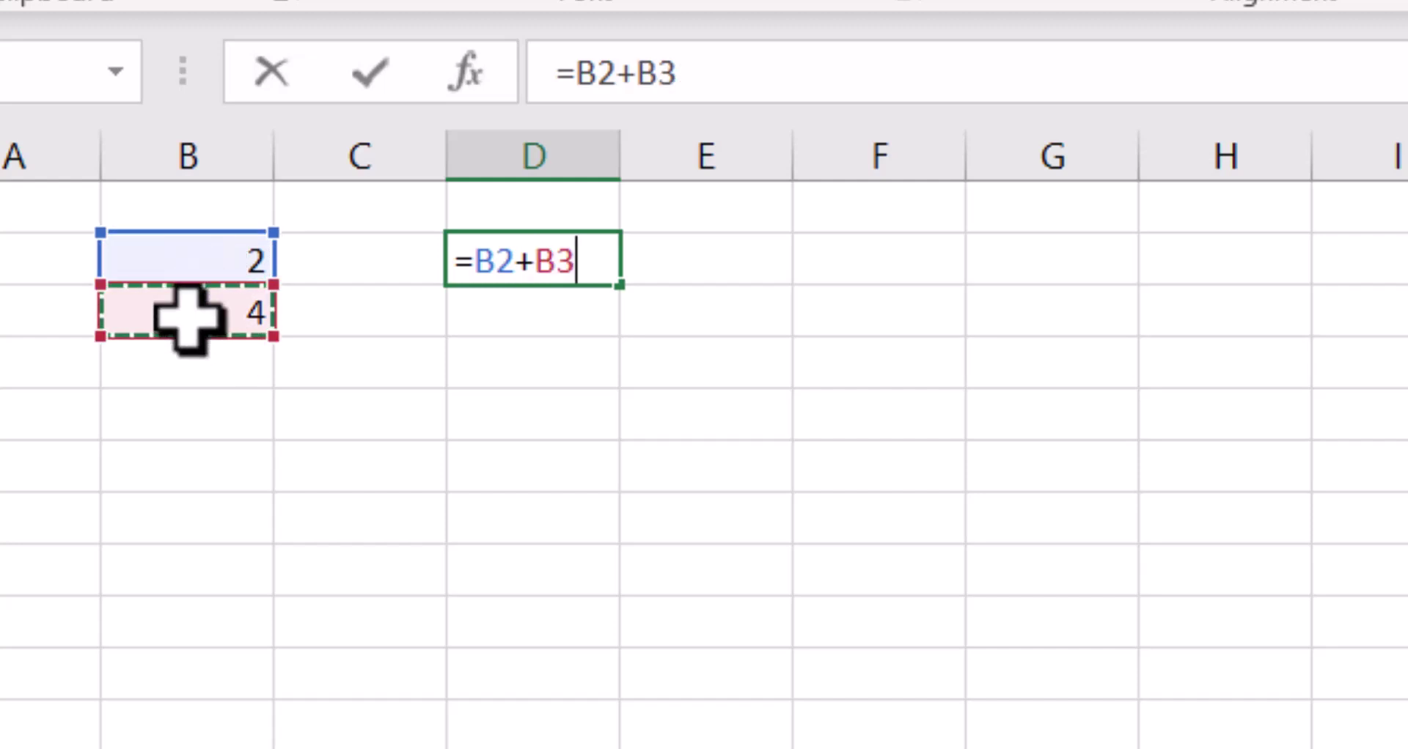
{"action": "key", "text": "Return"}
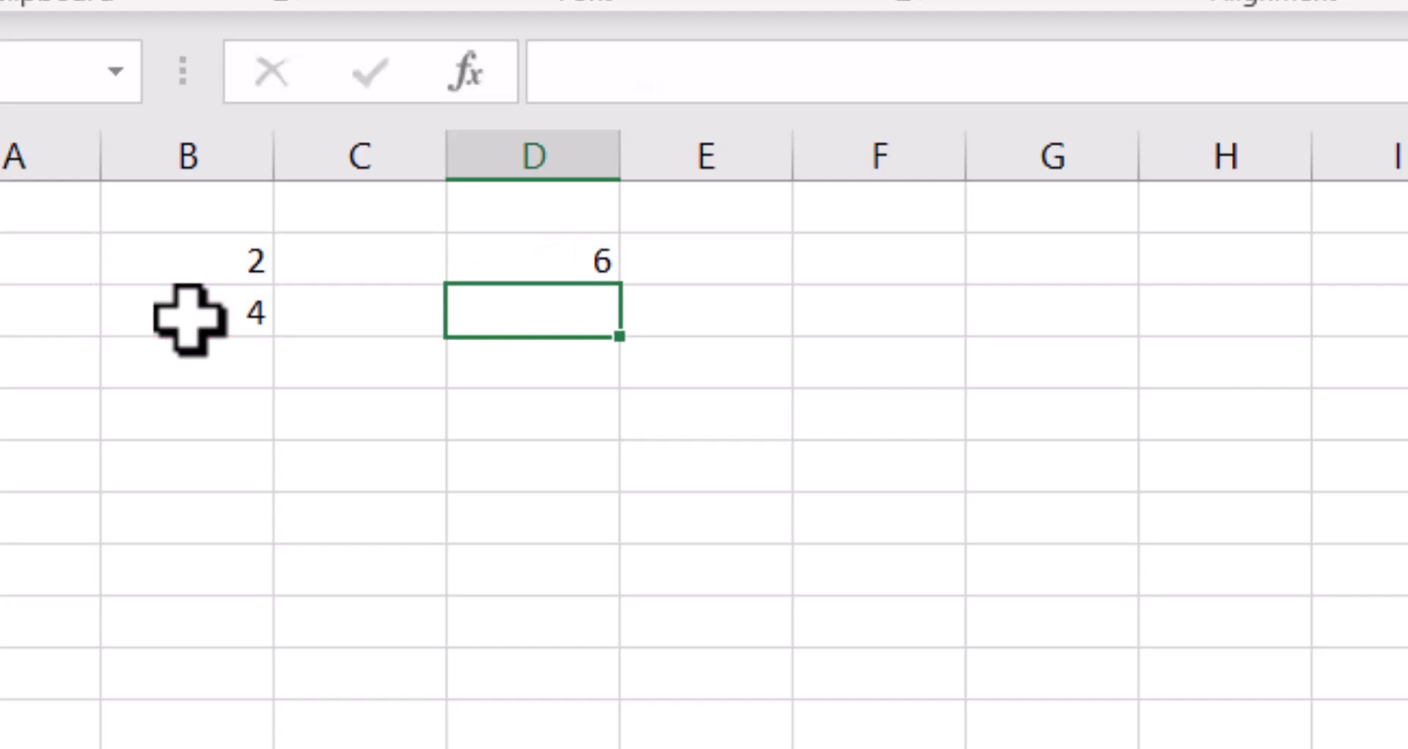
{"action": "key", "text": "Up"}
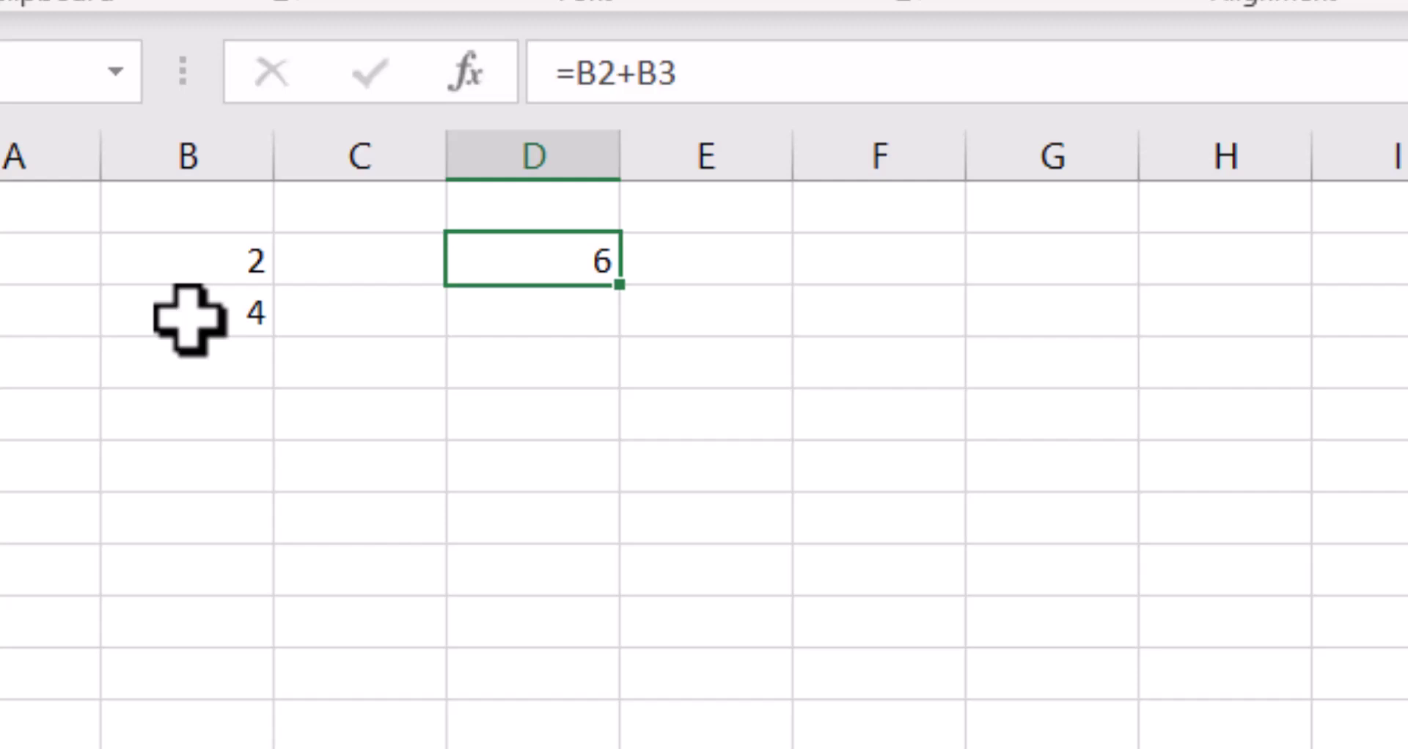
{"action": "key", "text": "Delete"}
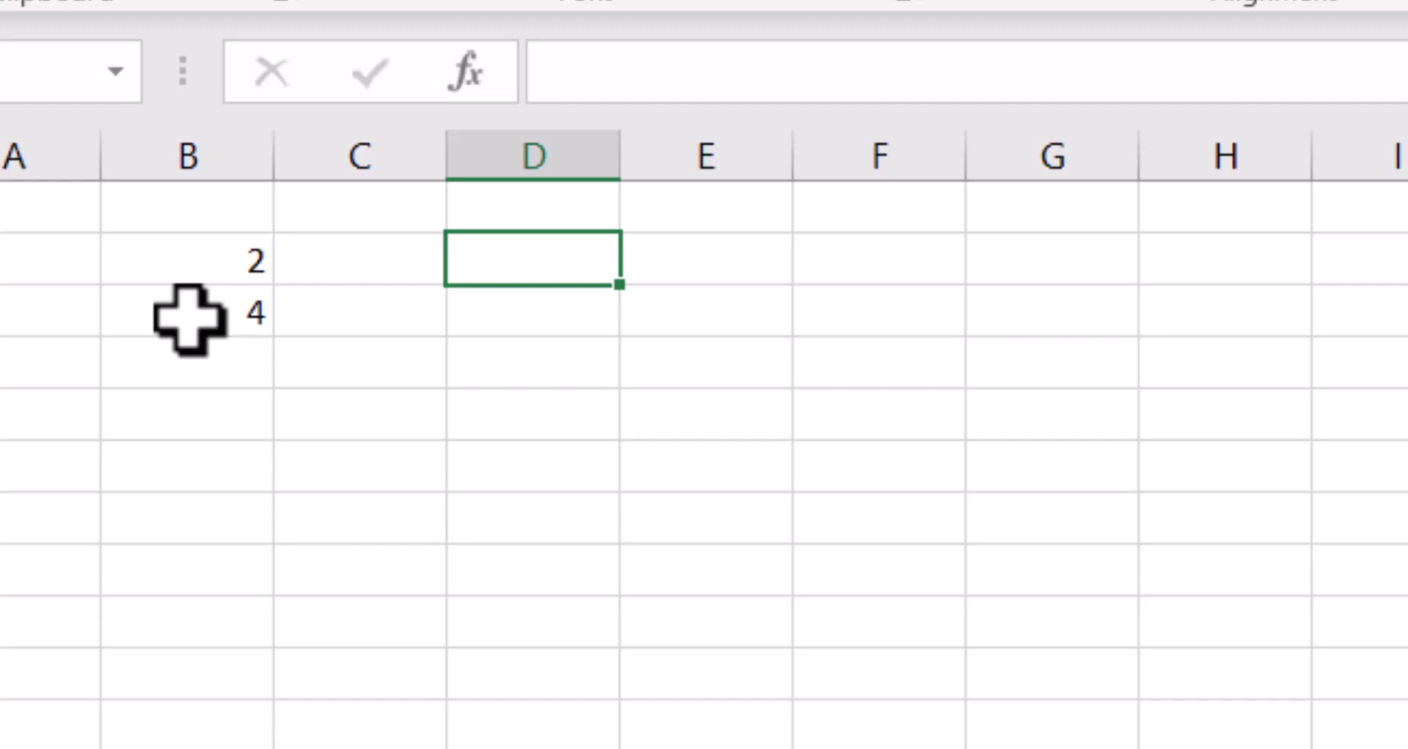
{"action": "type", "text": "="}
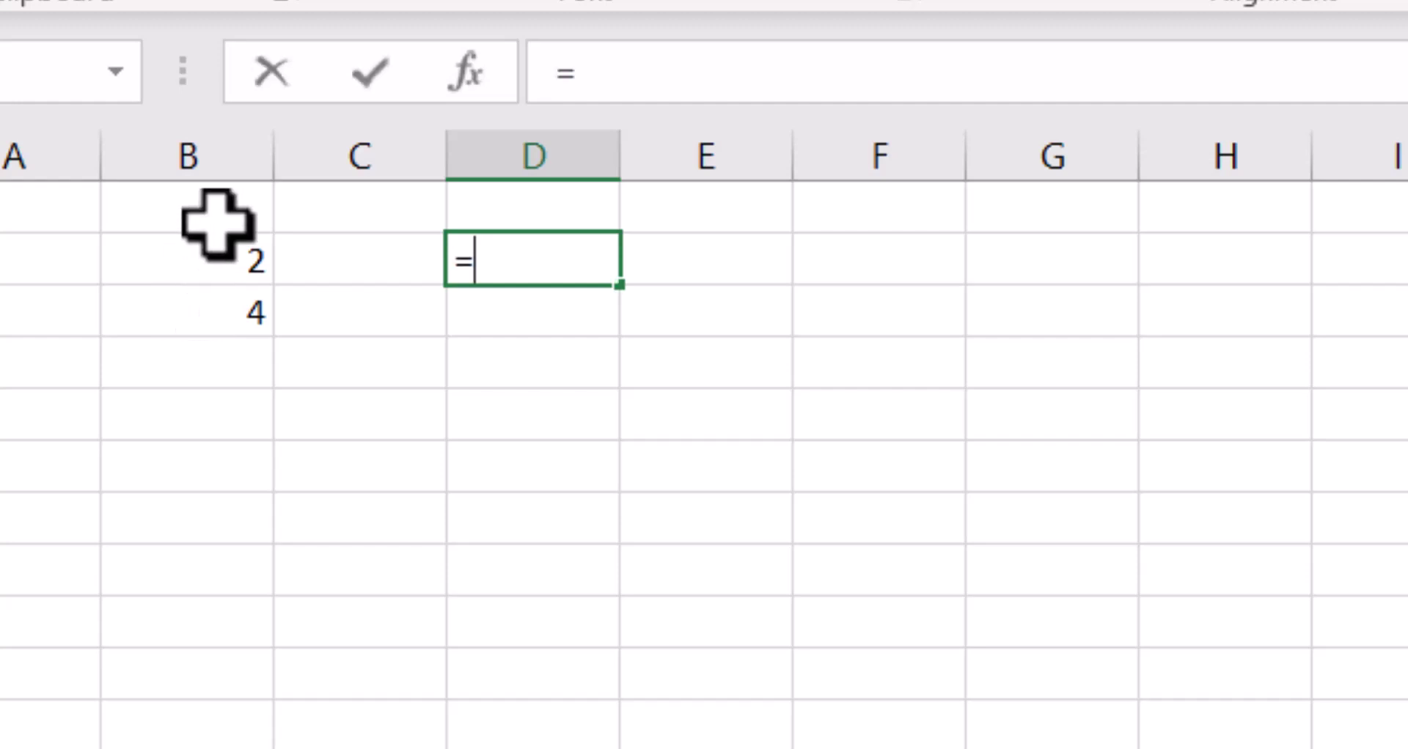
{"action": "left_click", "coordinate": [217, 270]}
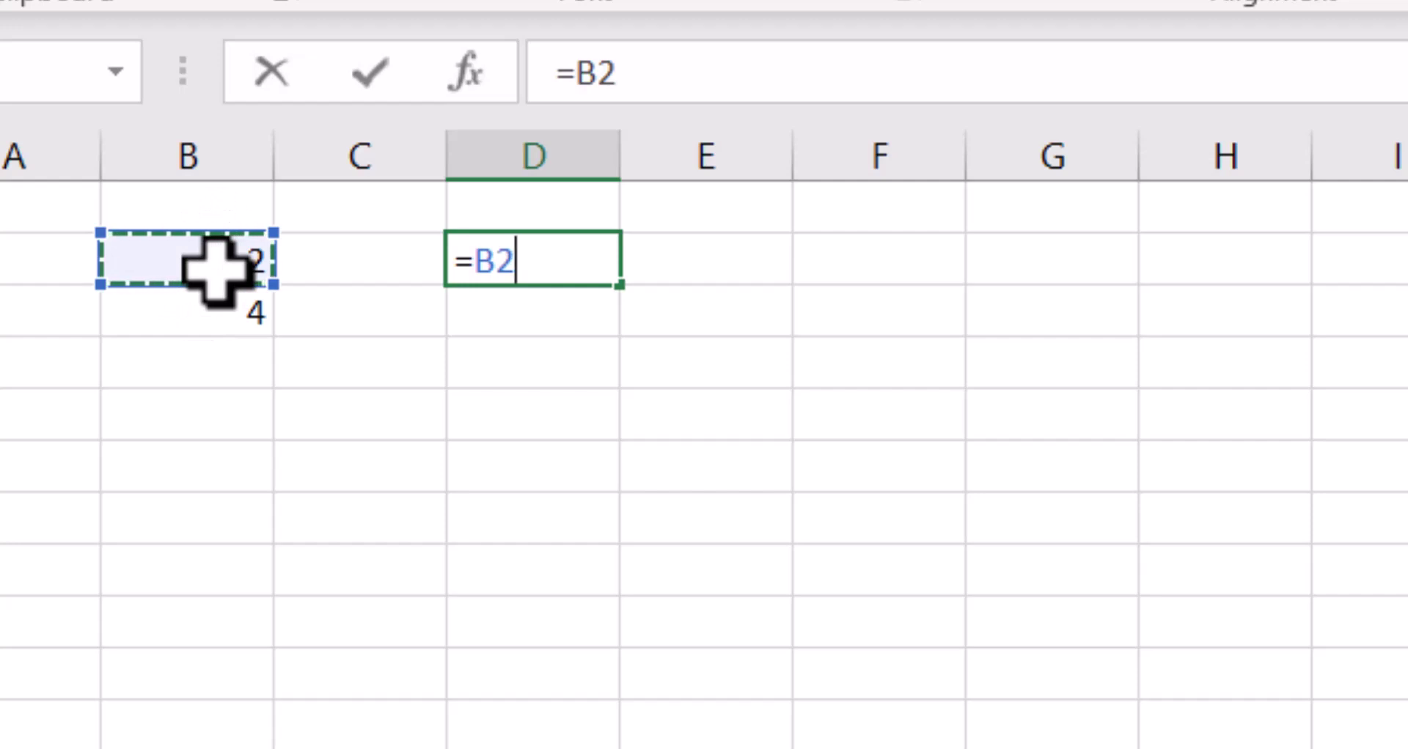
{"action": "type", "text": "*"}
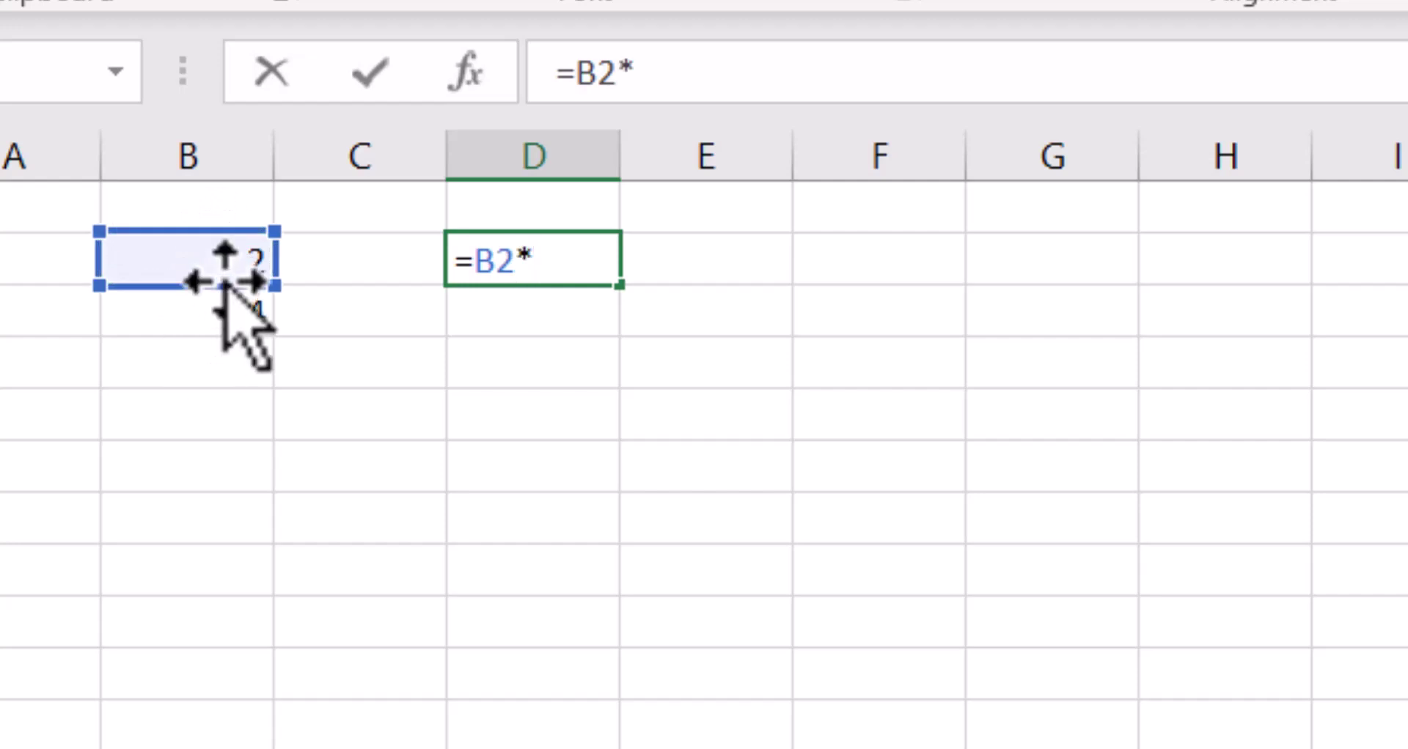
{"action": "left_click", "coordinate": [220, 312]}
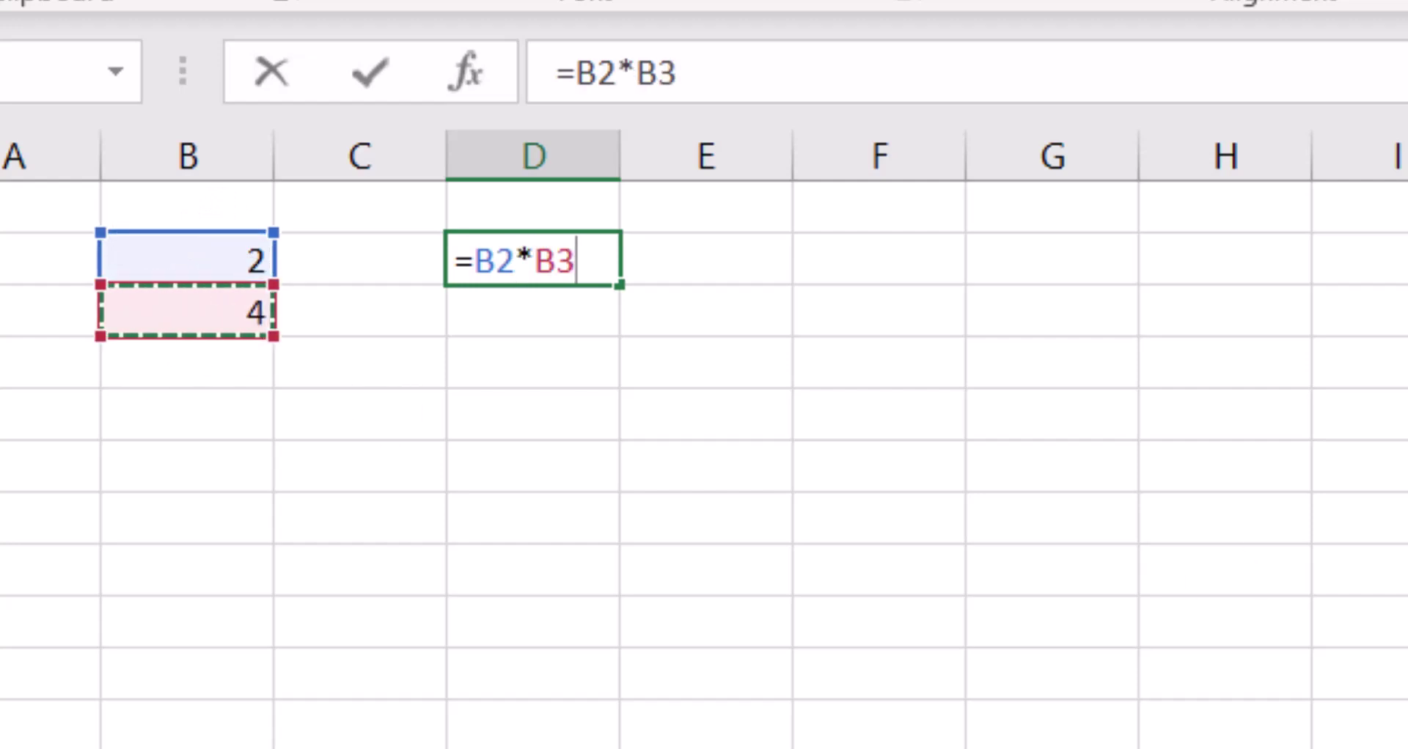
{"action": "key", "text": "Return"}
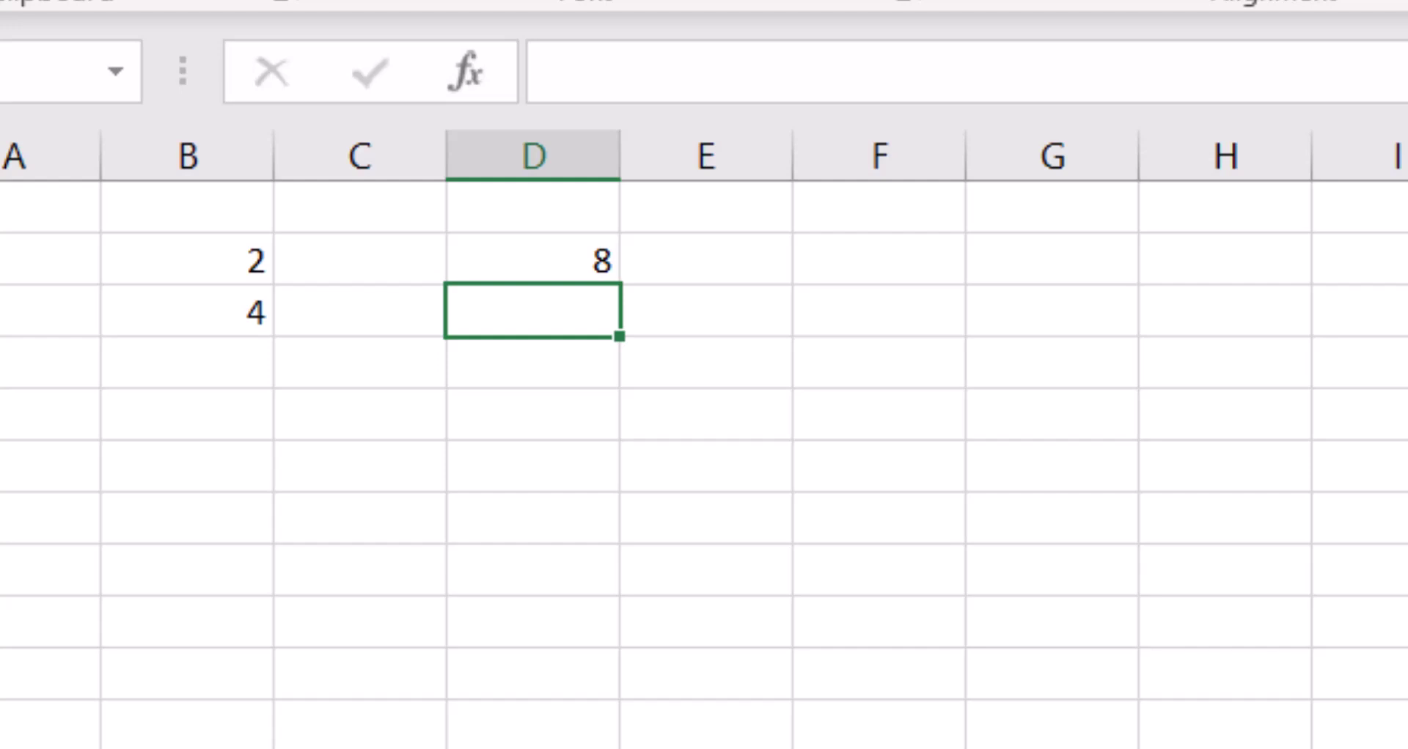
{"action": "left_click", "coordinate": [533, 258]}
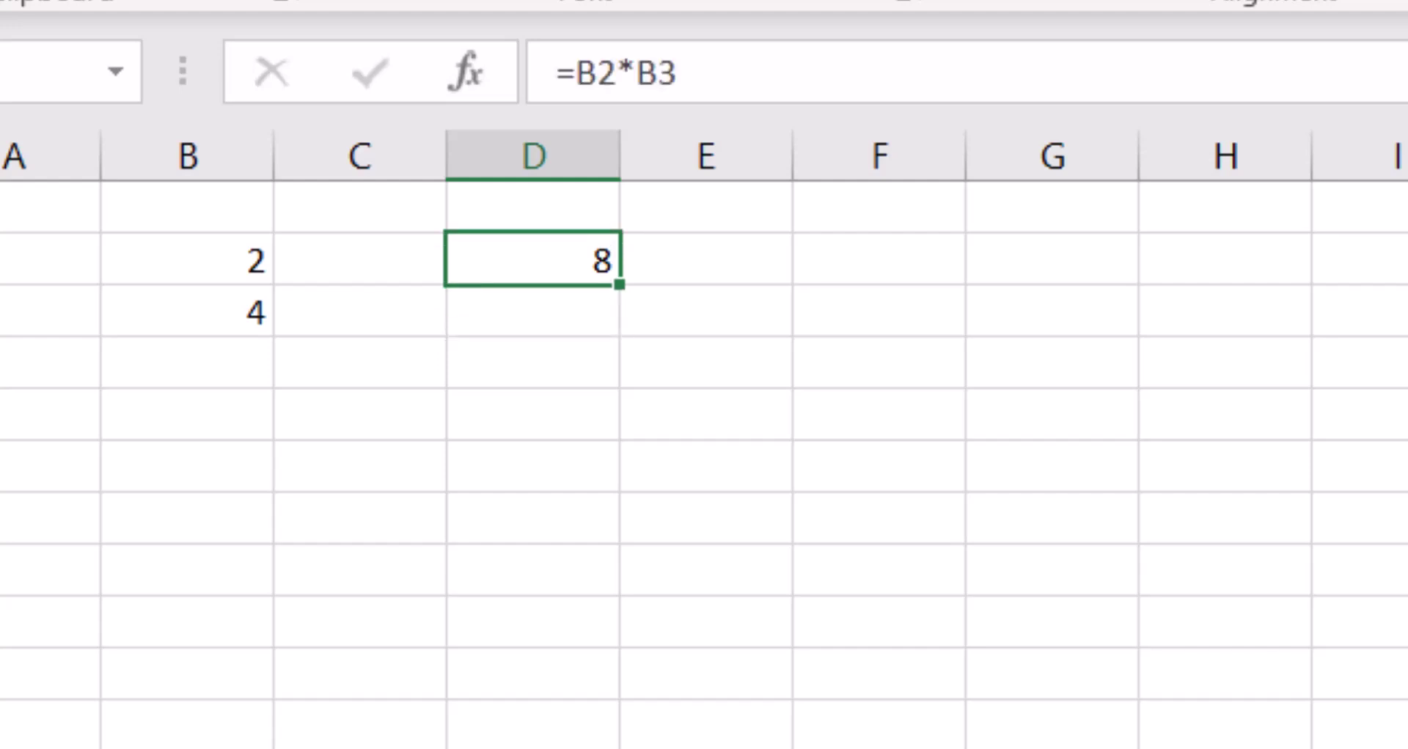
{"action": "key", "text": "Delete"}
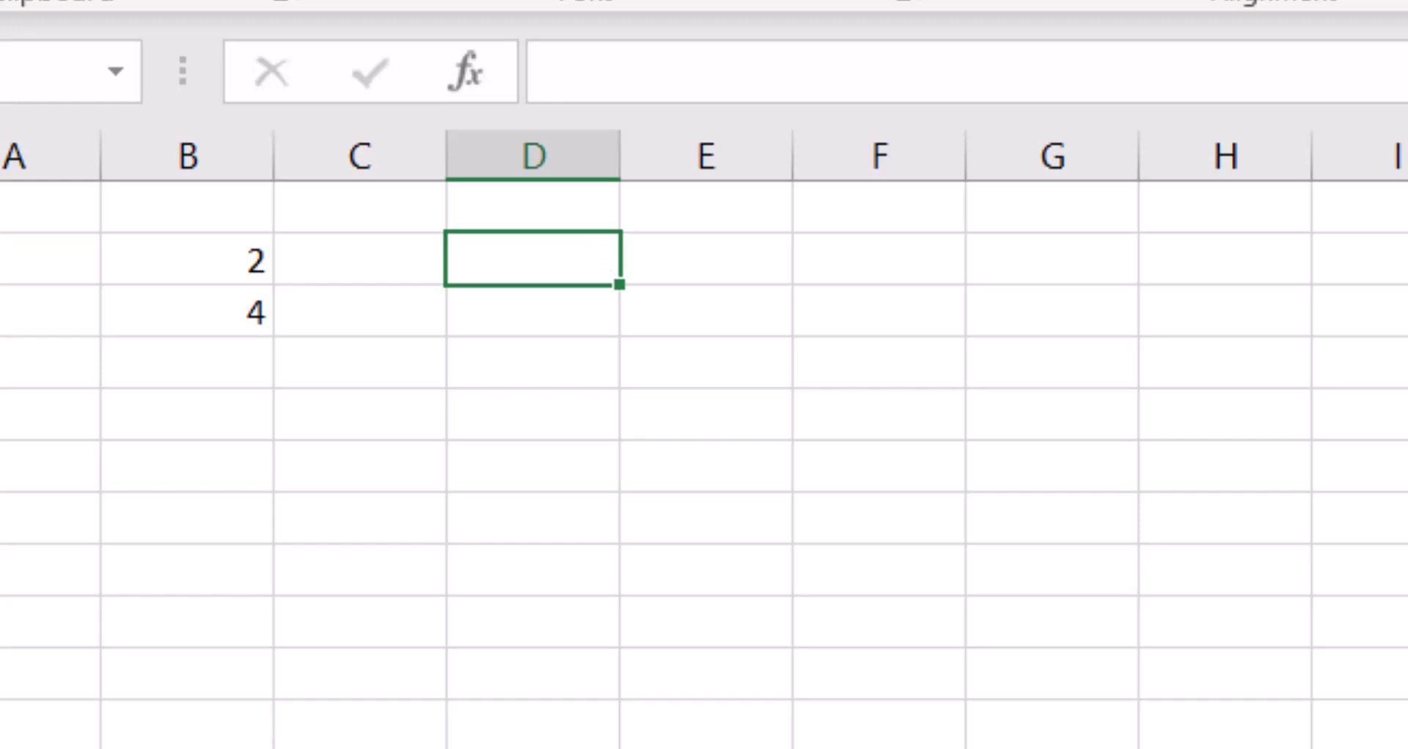
- Enter =B3/B2 in D2 so it shows 2, then inspect its formula references
{"action": "type", "text": "="}
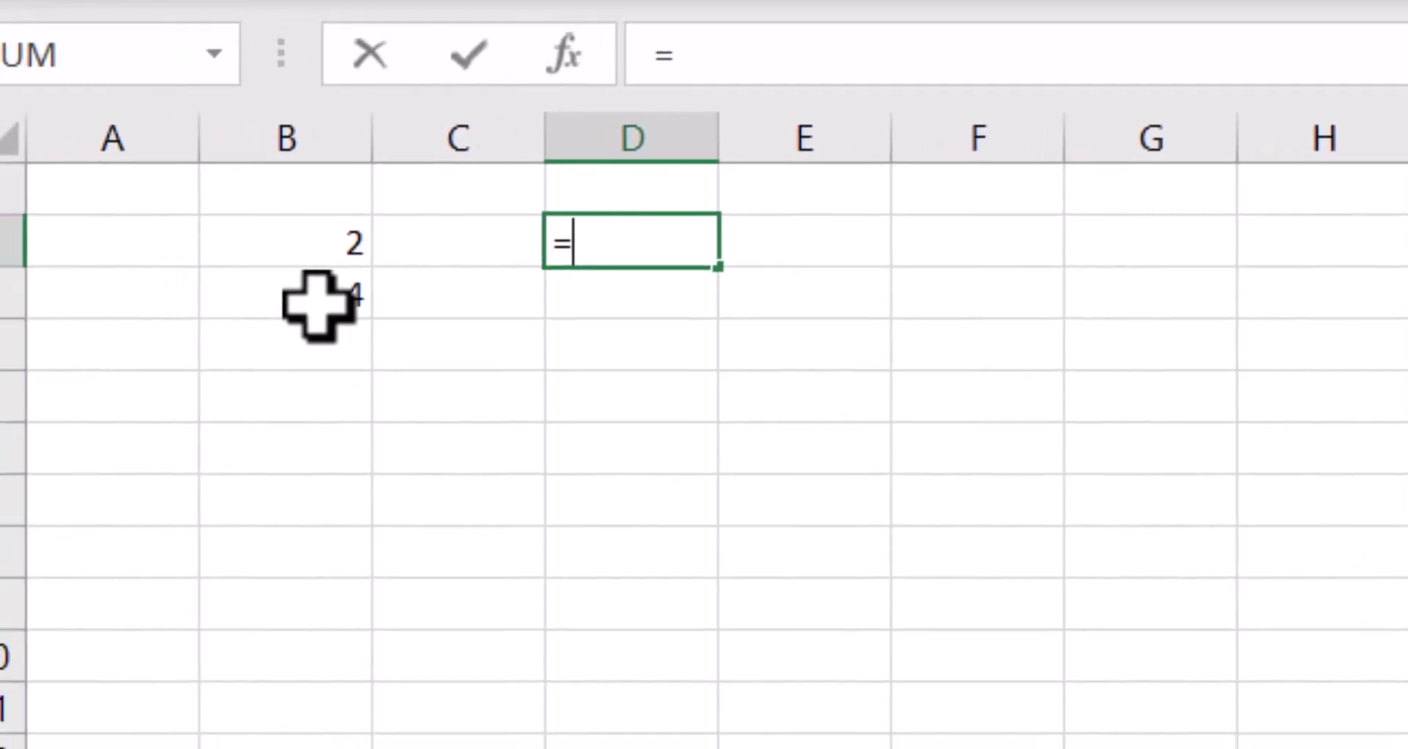
{"action": "left_click", "coordinate": [318, 304]}
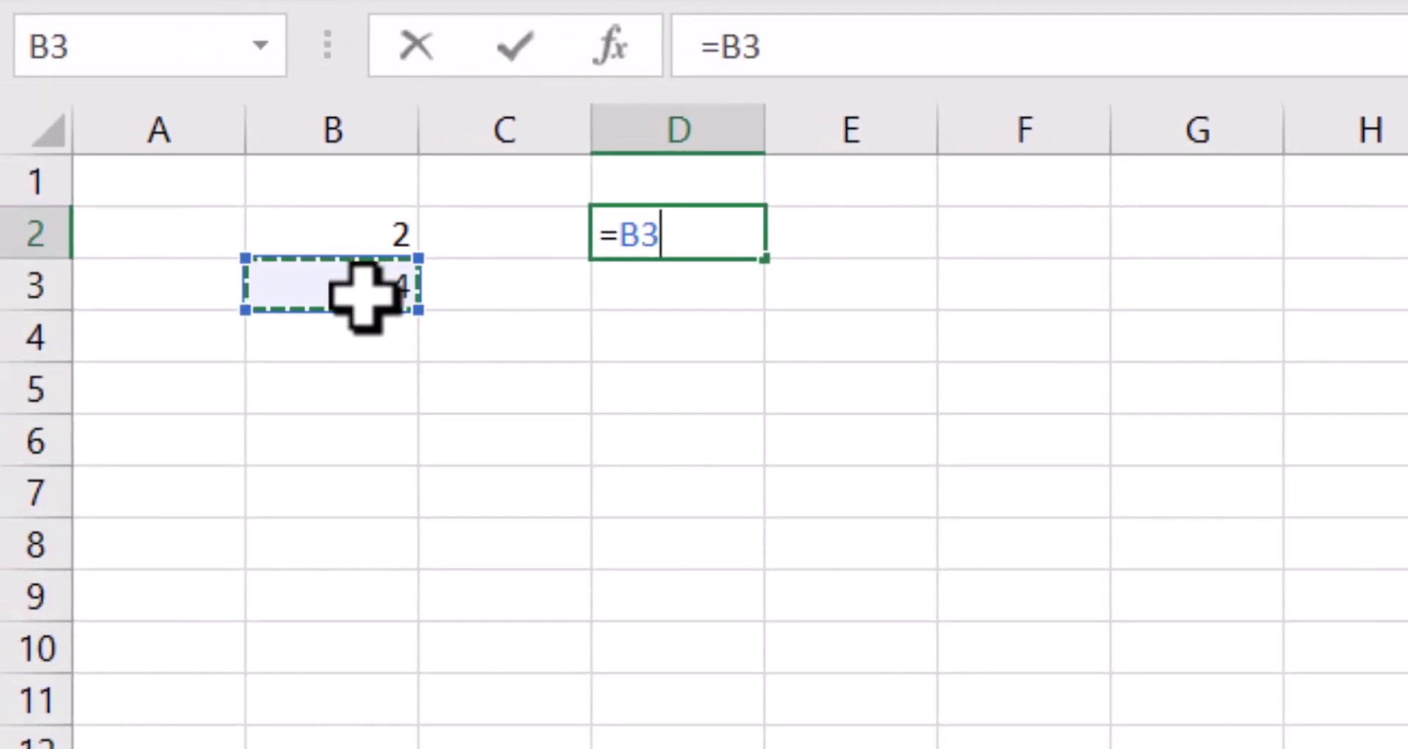
{"action": "type", "text": "//"}
{"action": "key", "text": "BackSpace"}
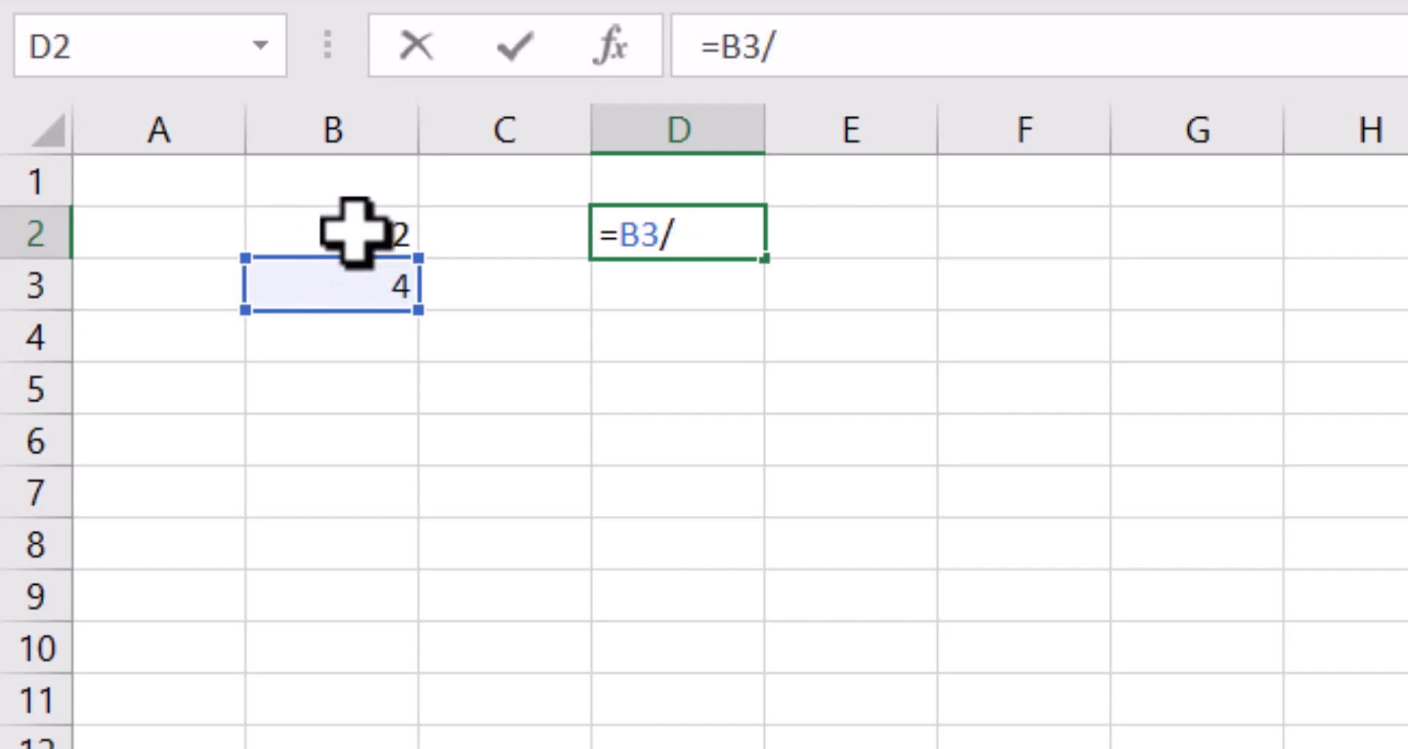
{"action": "left_click", "coordinate": [354, 231]}
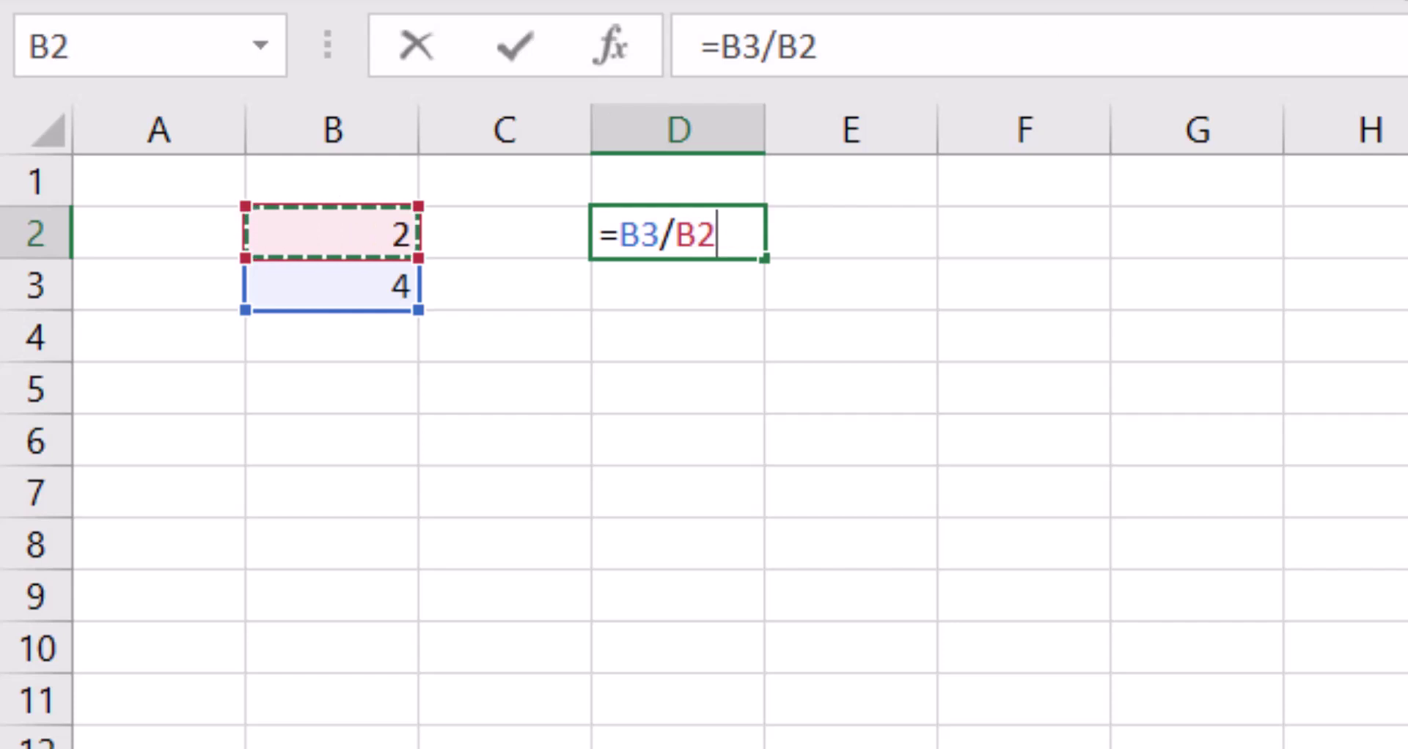
{"action": "key", "text": "Return"}
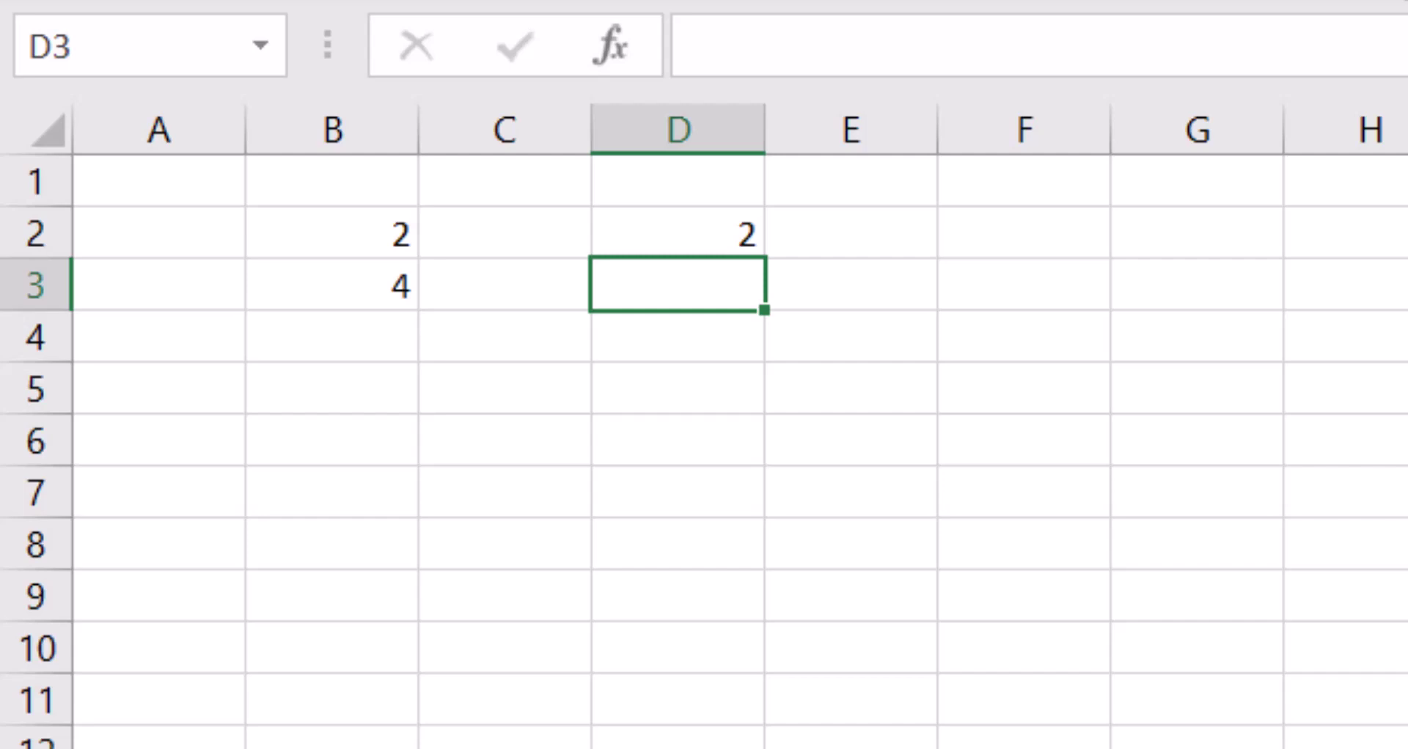
{"action": "left_click", "coordinate": [677, 232]}
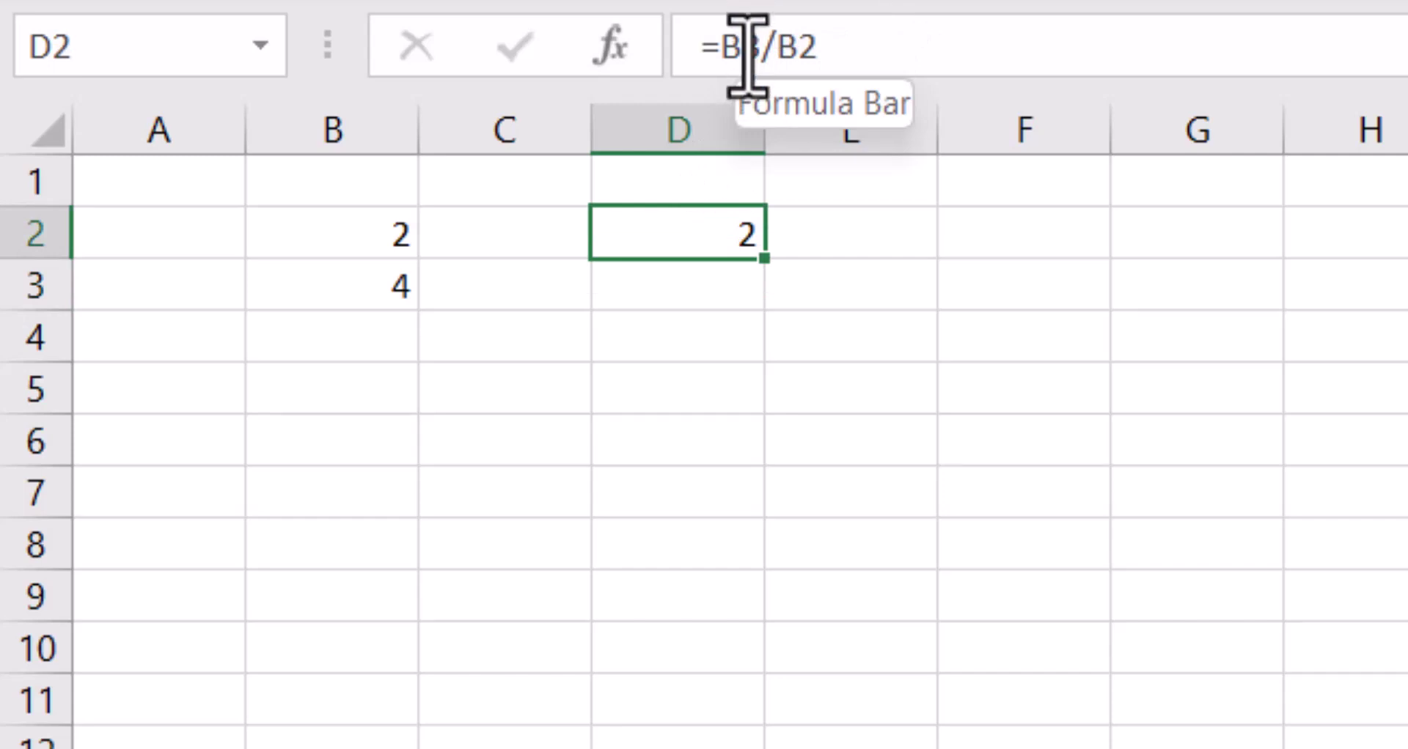
{"action": "left_click", "coordinate": [746, 55]}
{"action": "left_click", "coordinate": [377, 288]}
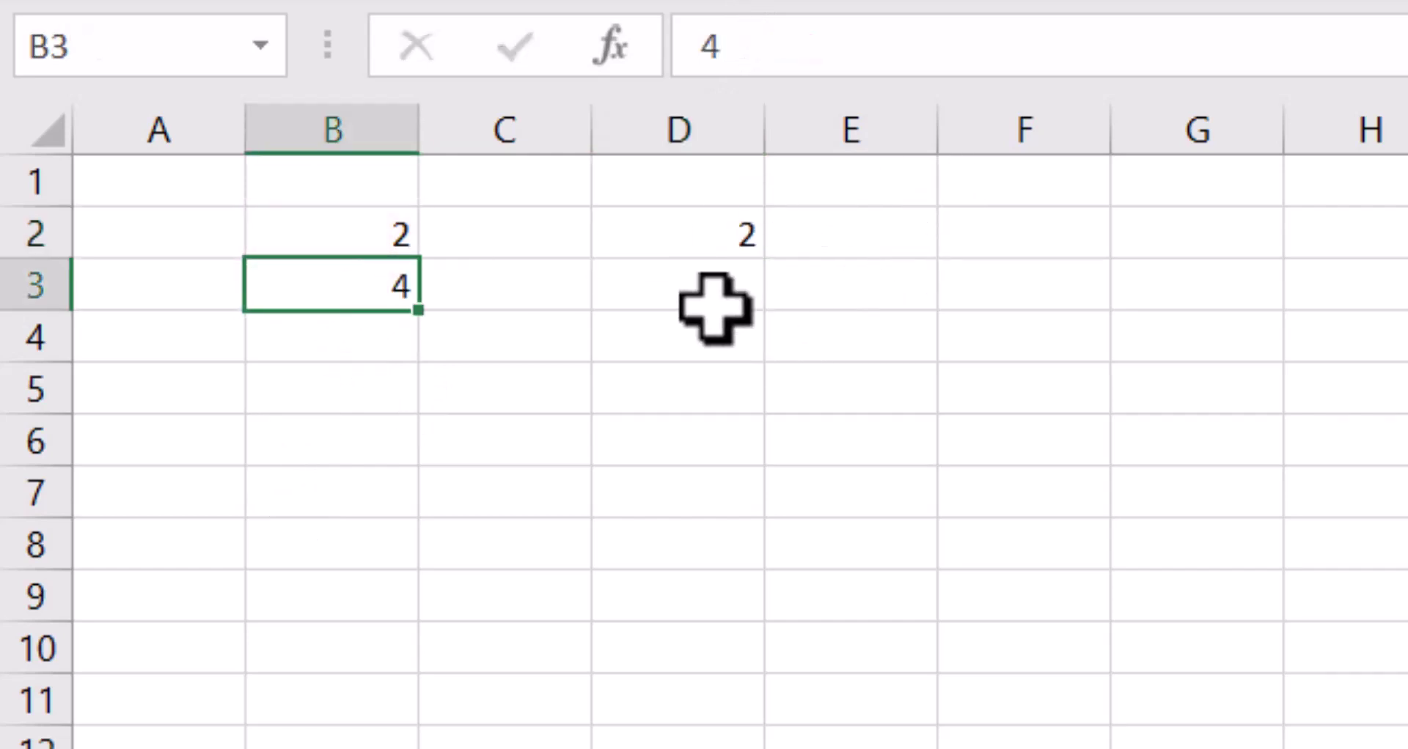
{"action": "left_click", "coordinate": [738, 215]}
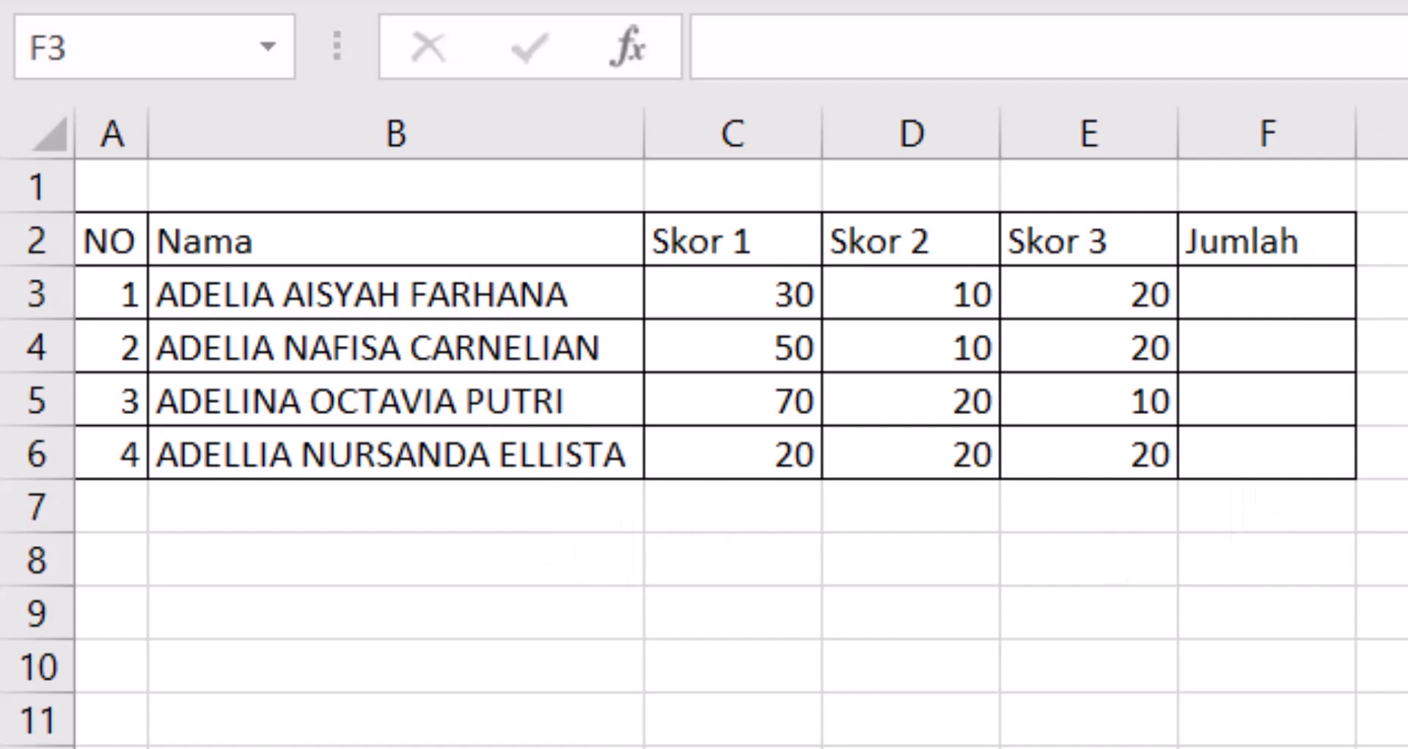
- Enter =C3+D3+E3 in F3 to total the first student's scores as 60
{"action": "left_click", "coordinate": [1304, 292]}
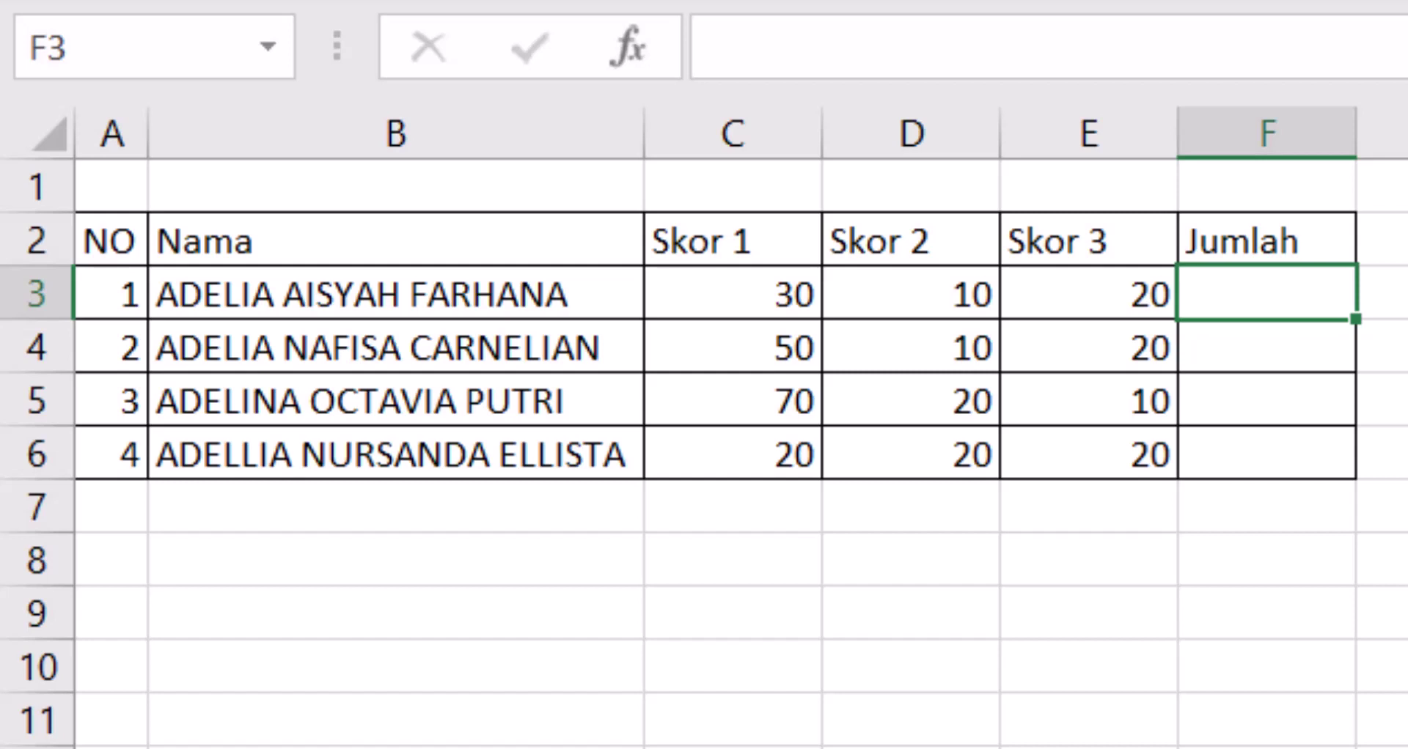
{"action": "type", "text": "="}
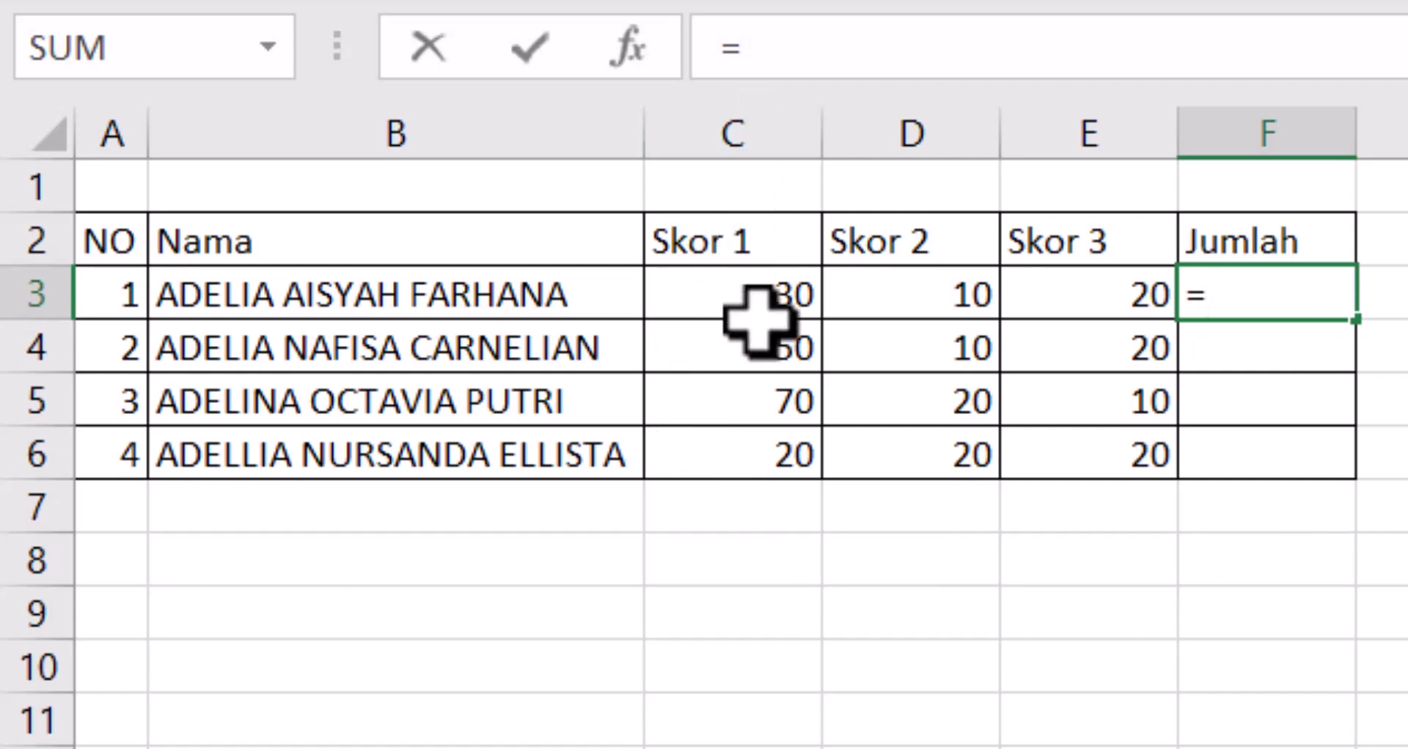
{"action": "left_click", "coordinate": [741, 293]}
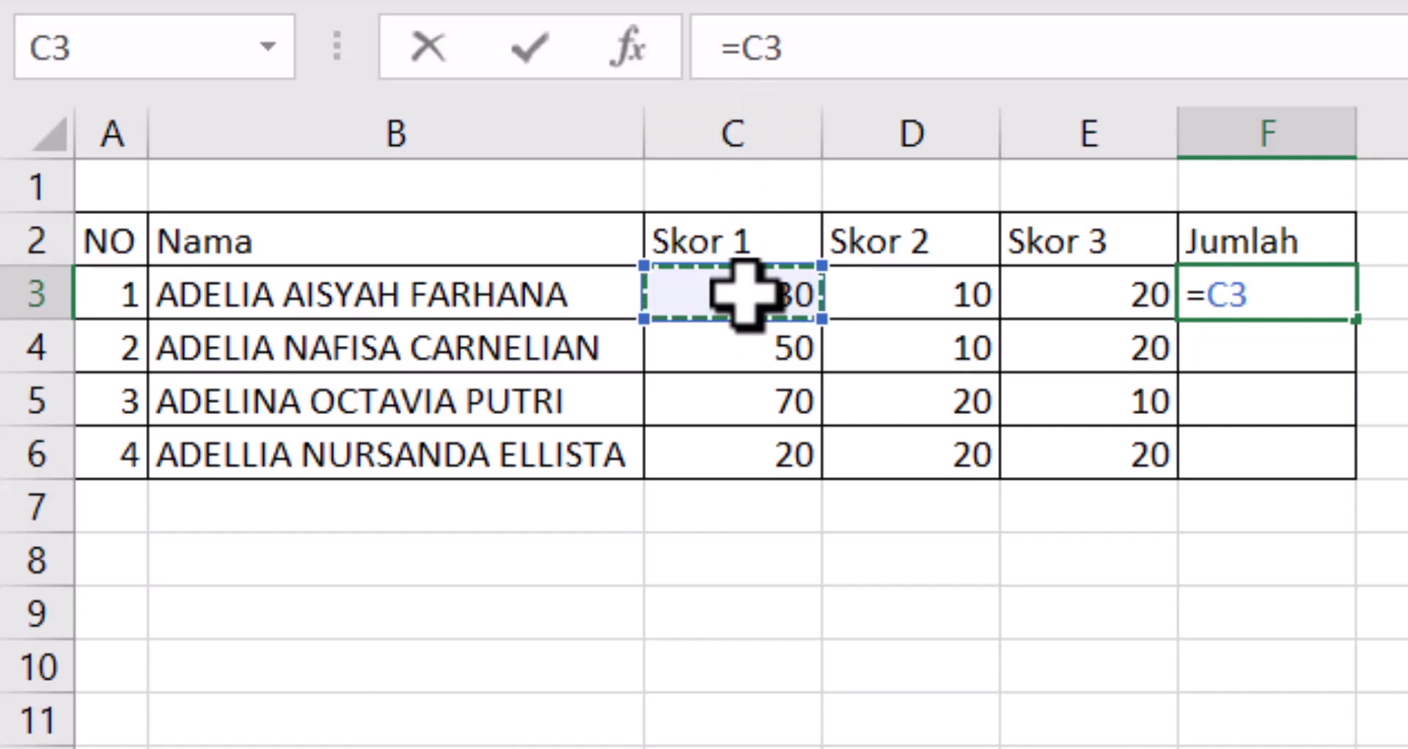
{"action": "type", "text": "+"}
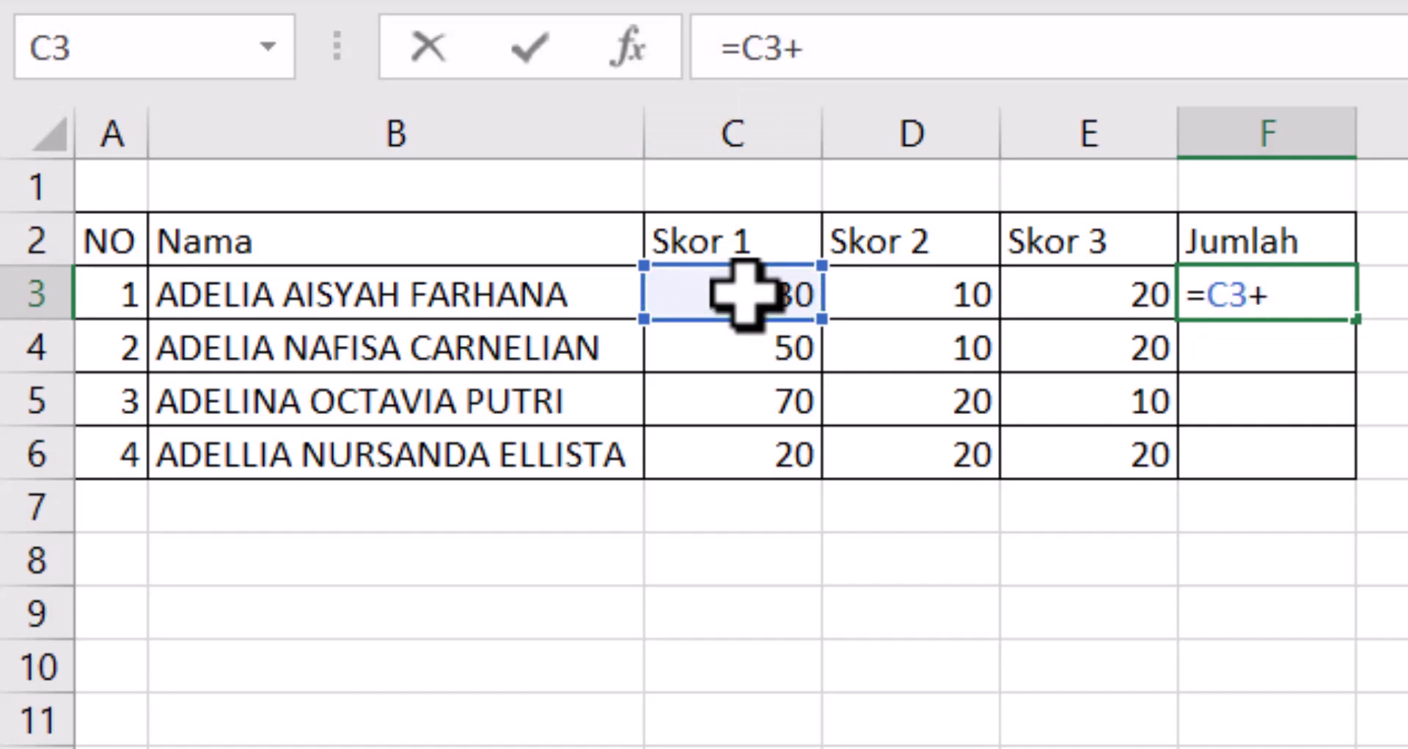
{"action": "left_click", "coordinate": [906, 283]}
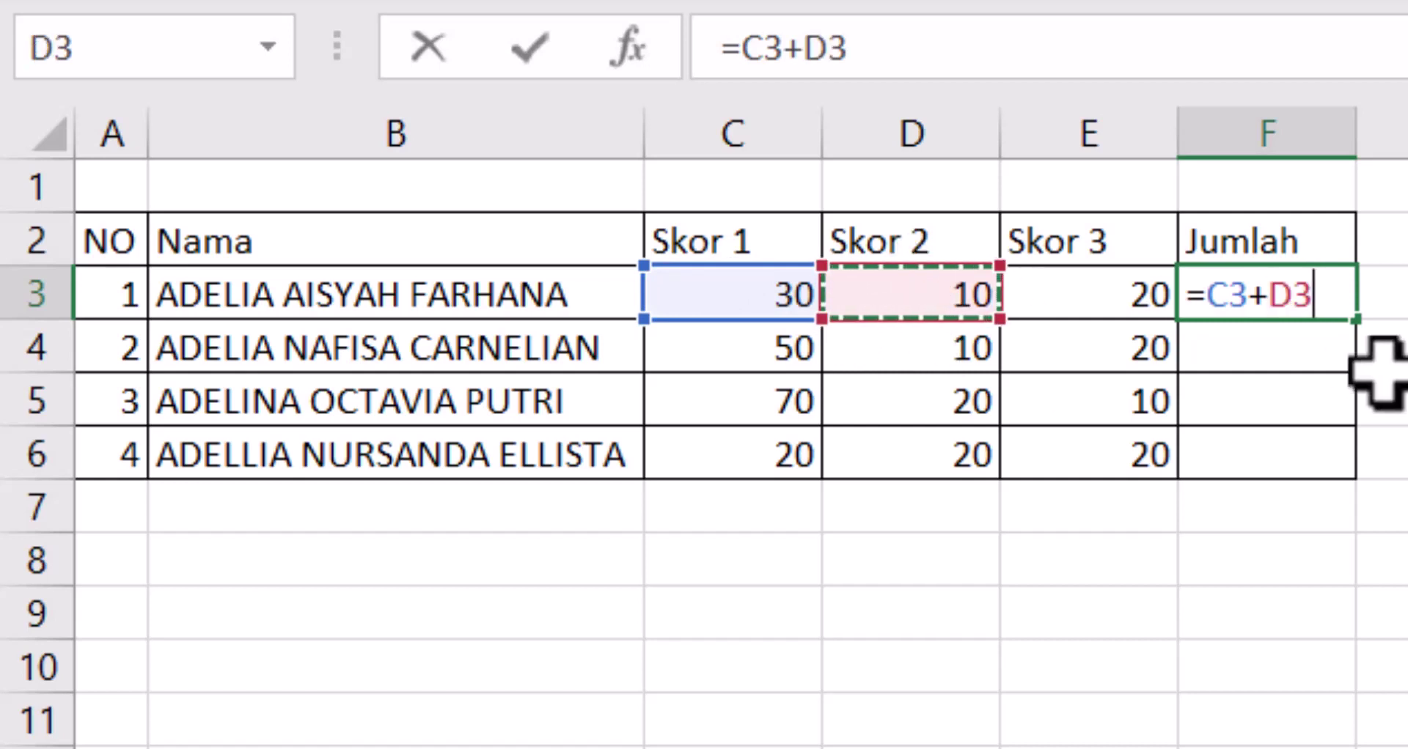
{"action": "type", "text": "+"}
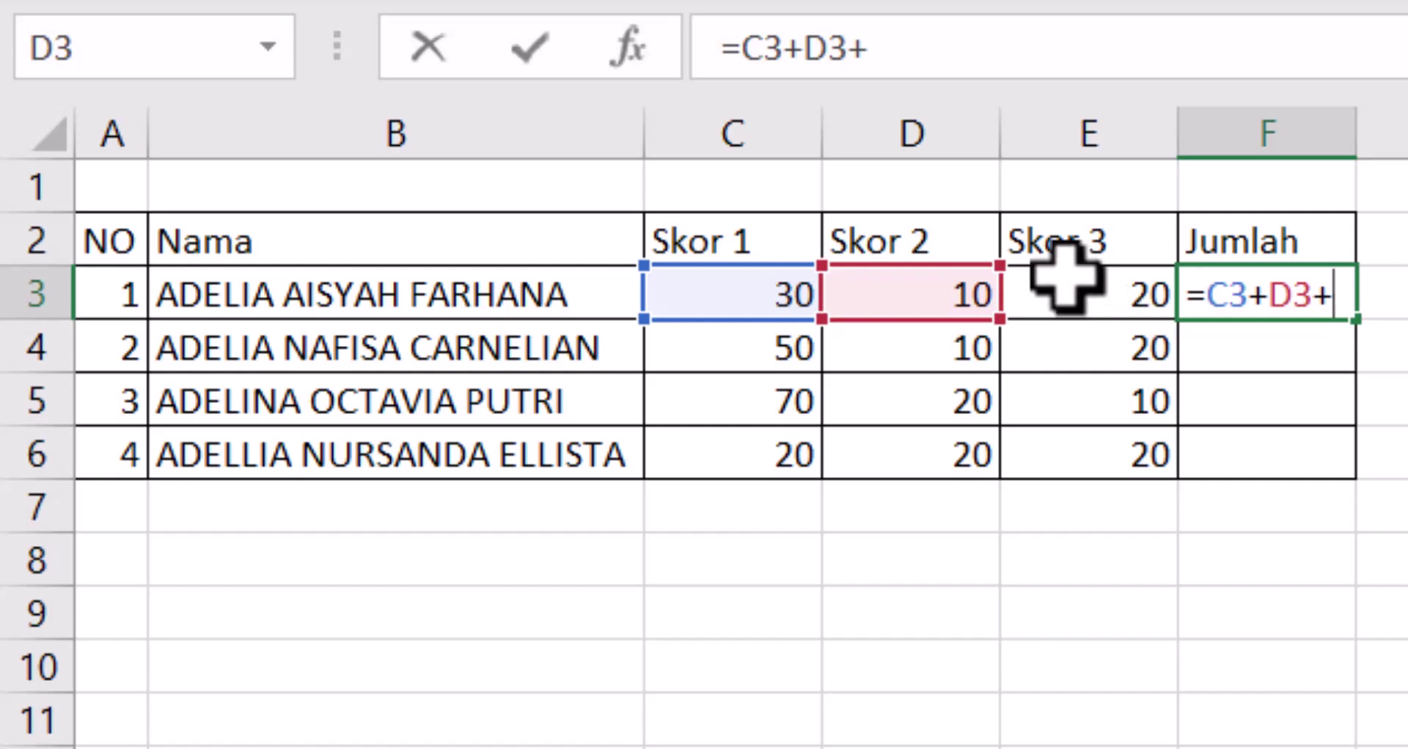
{"action": "left_click", "coordinate": [1085, 307]}
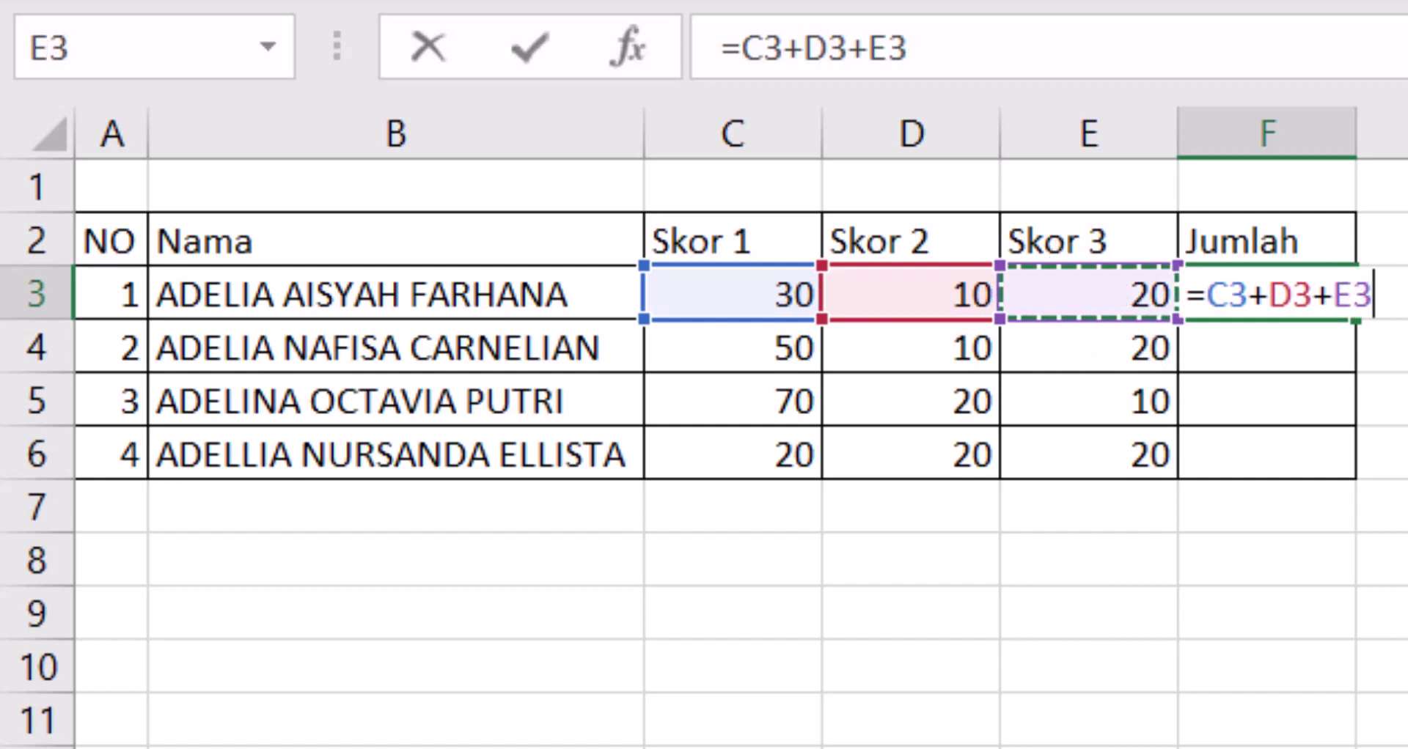
{"action": "key", "text": "Return"}
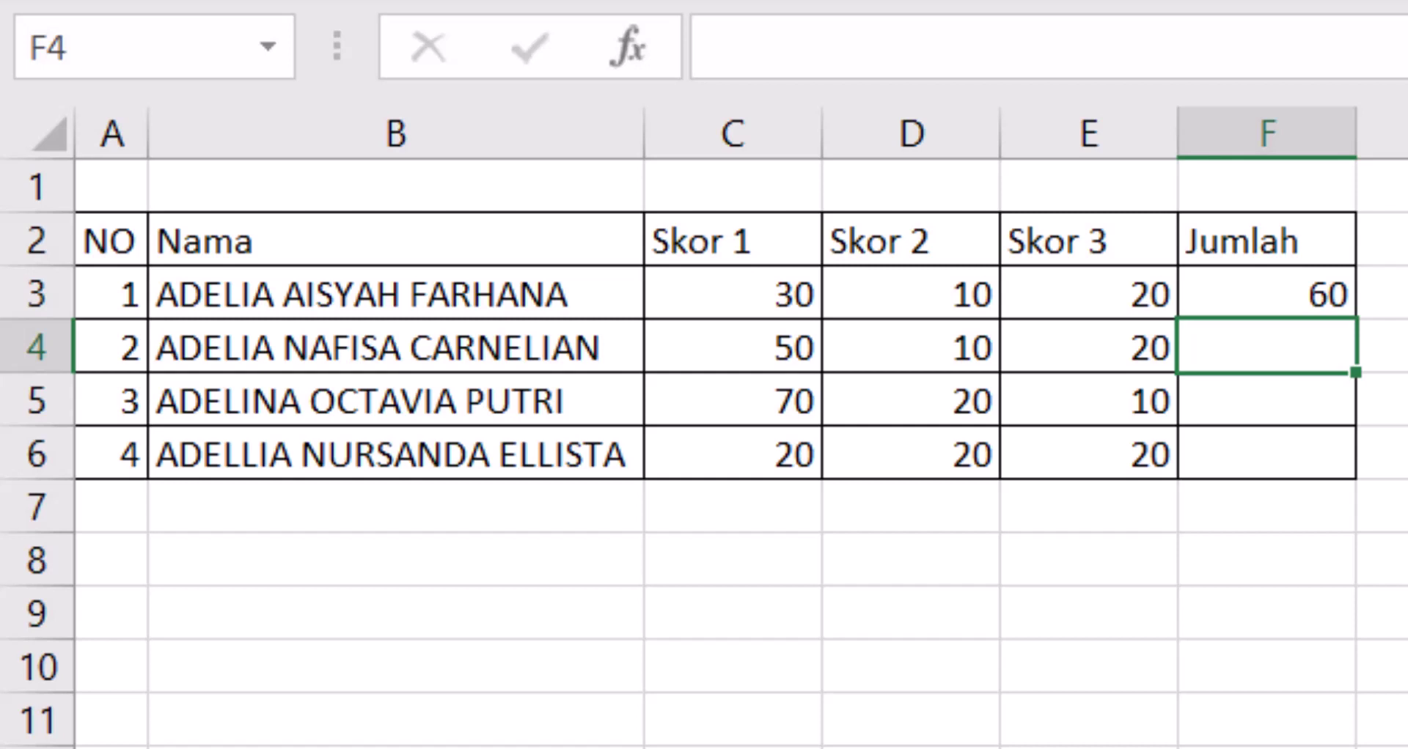
{"action": "left_click", "coordinate": [1266, 293]}
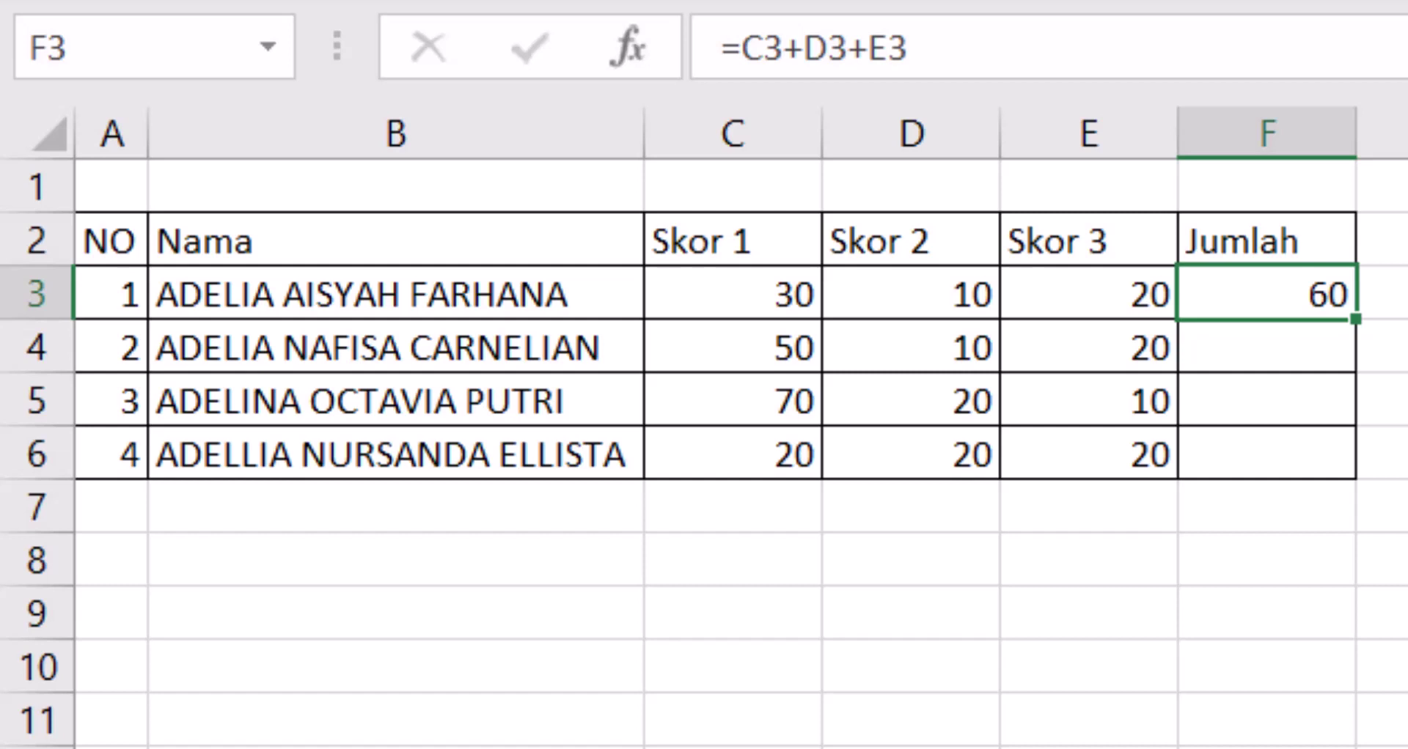
{"action": "key", "text": "Down"}
{"action": "key", "text": "Down"}
{"action": "key", "text": "Down"}
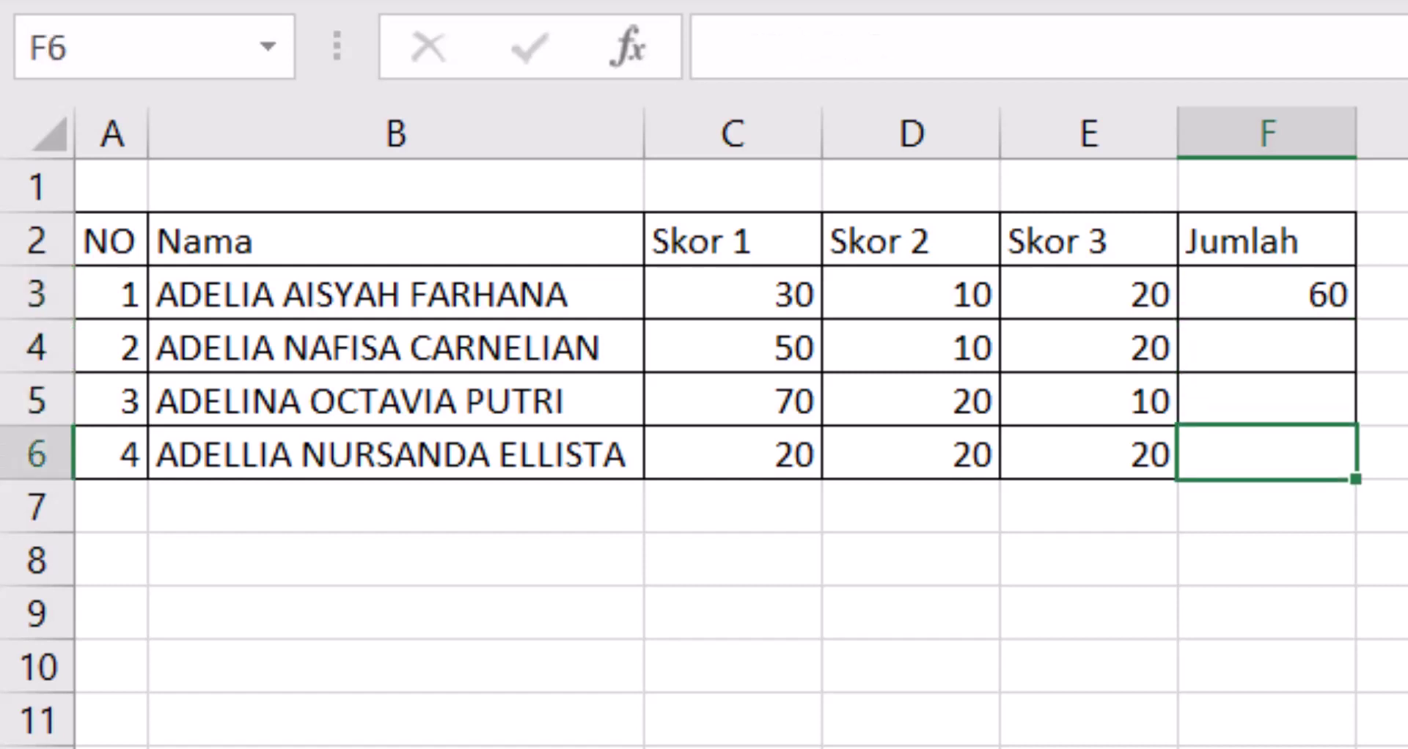
{"action": "key", "text": "Up"}
{"action": "key", "text": "Up"}
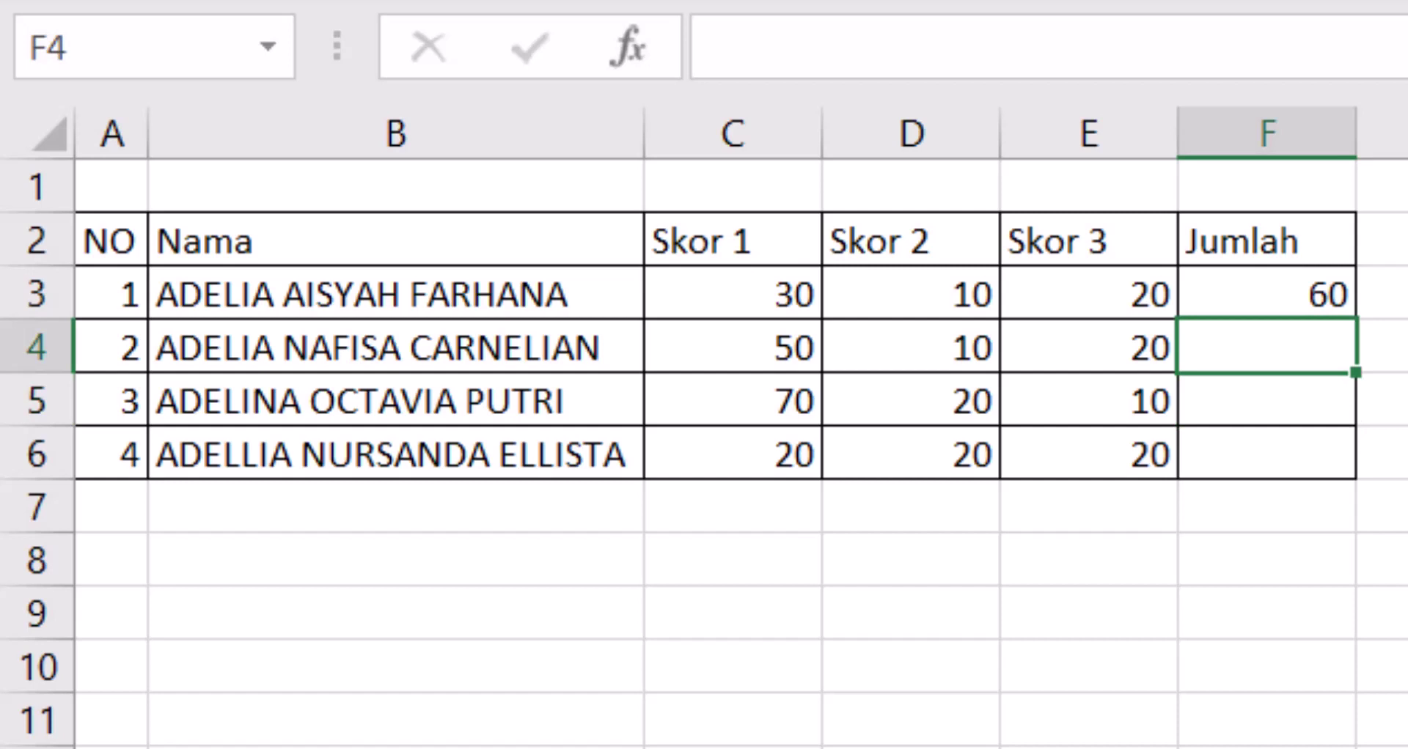
{"action": "key", "text": "Up"}
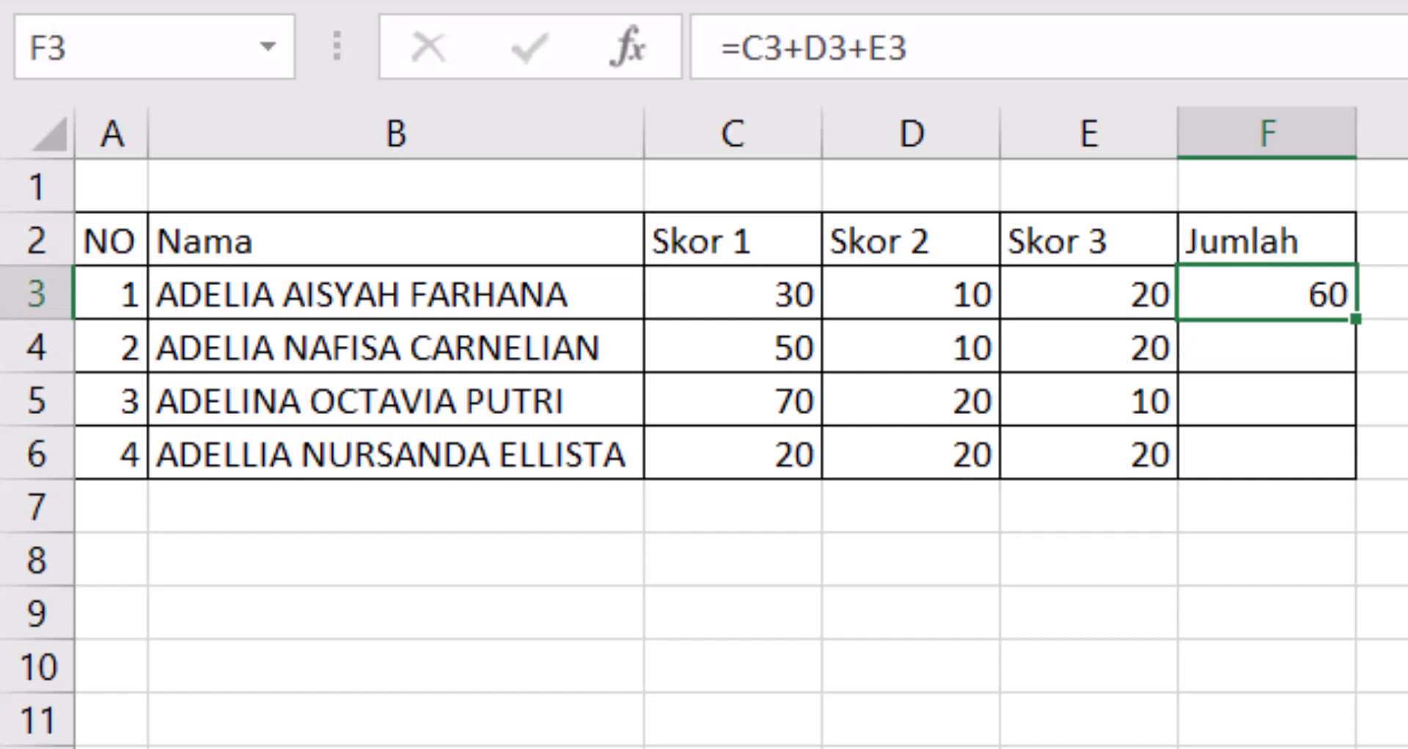
{"action": "left_click", "coordinate": [1266, 346]}
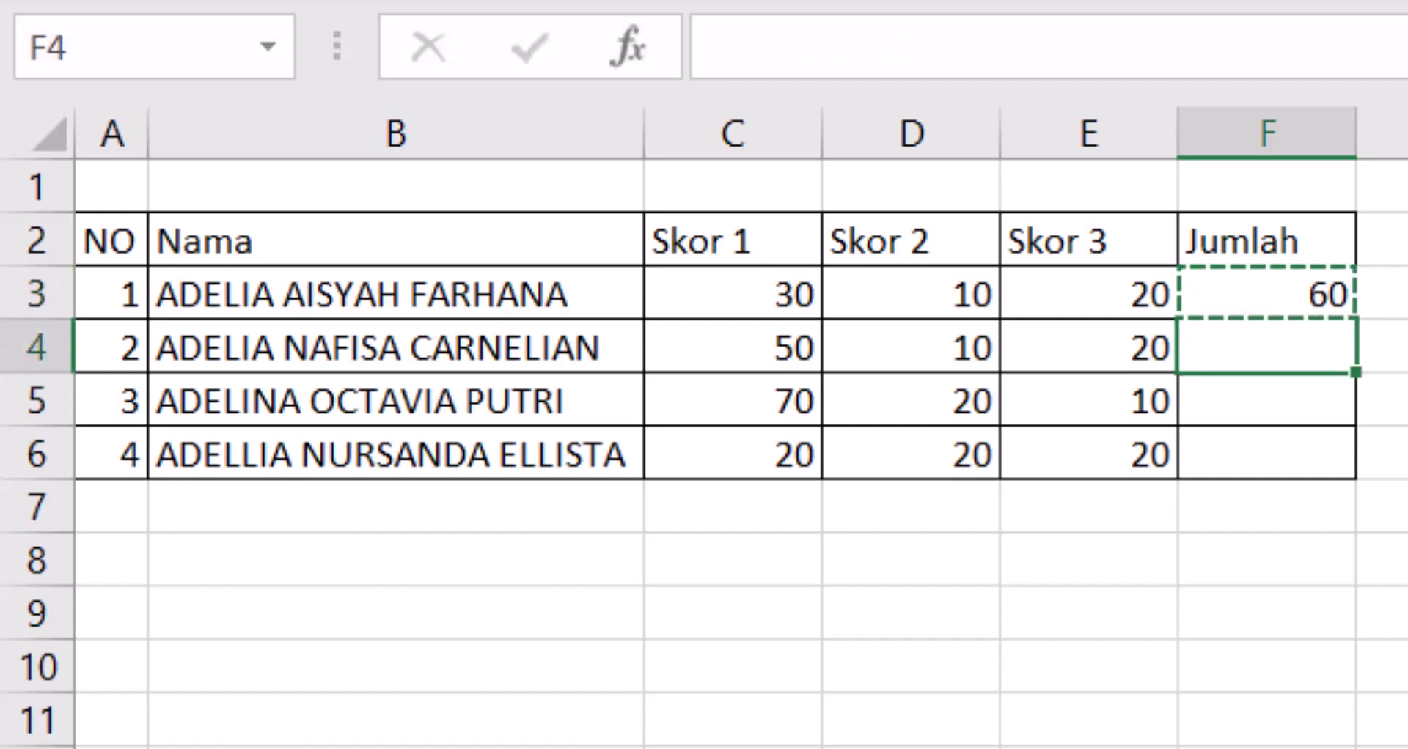
{"action": "key", "text": "ctrl+v"}
{"action": "left_click", "coordinate": [1266, 399]}
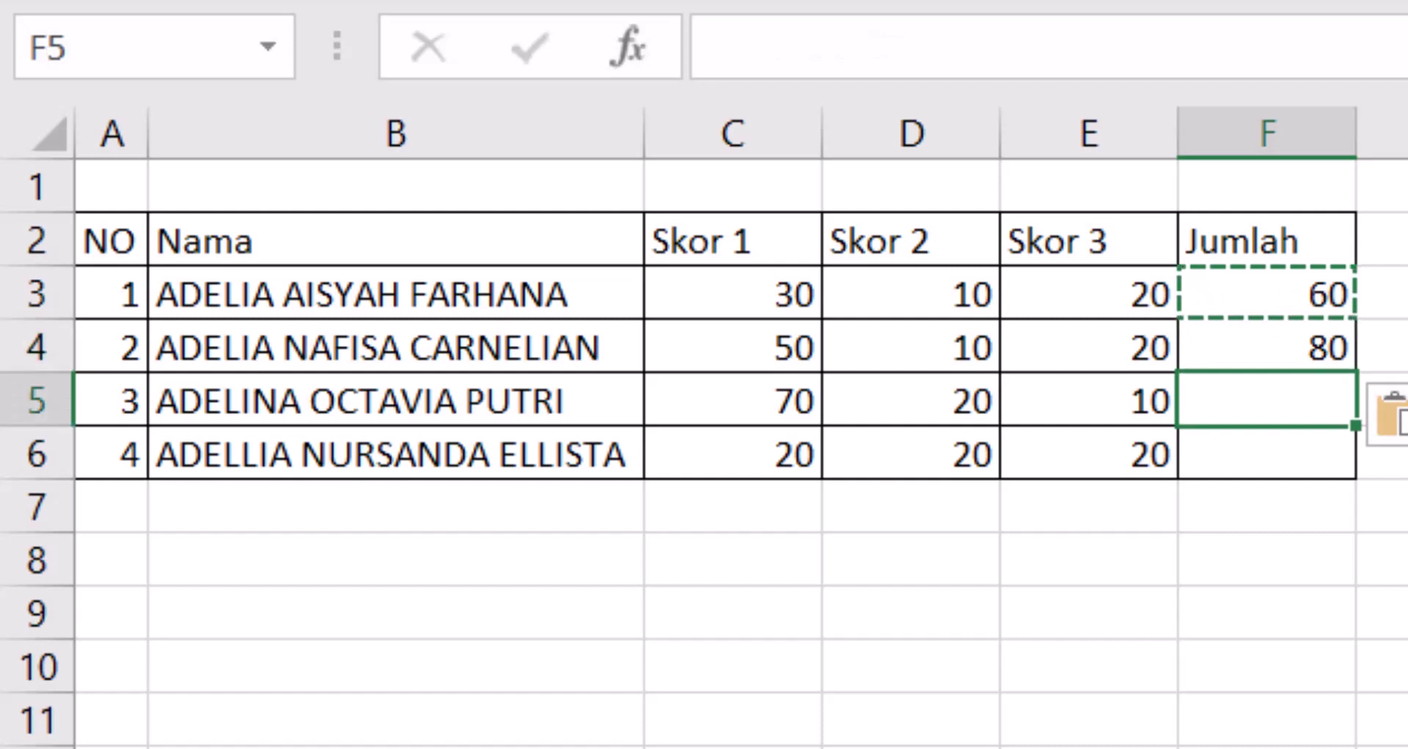
{"action": "key", "text": "ctrl+v"}
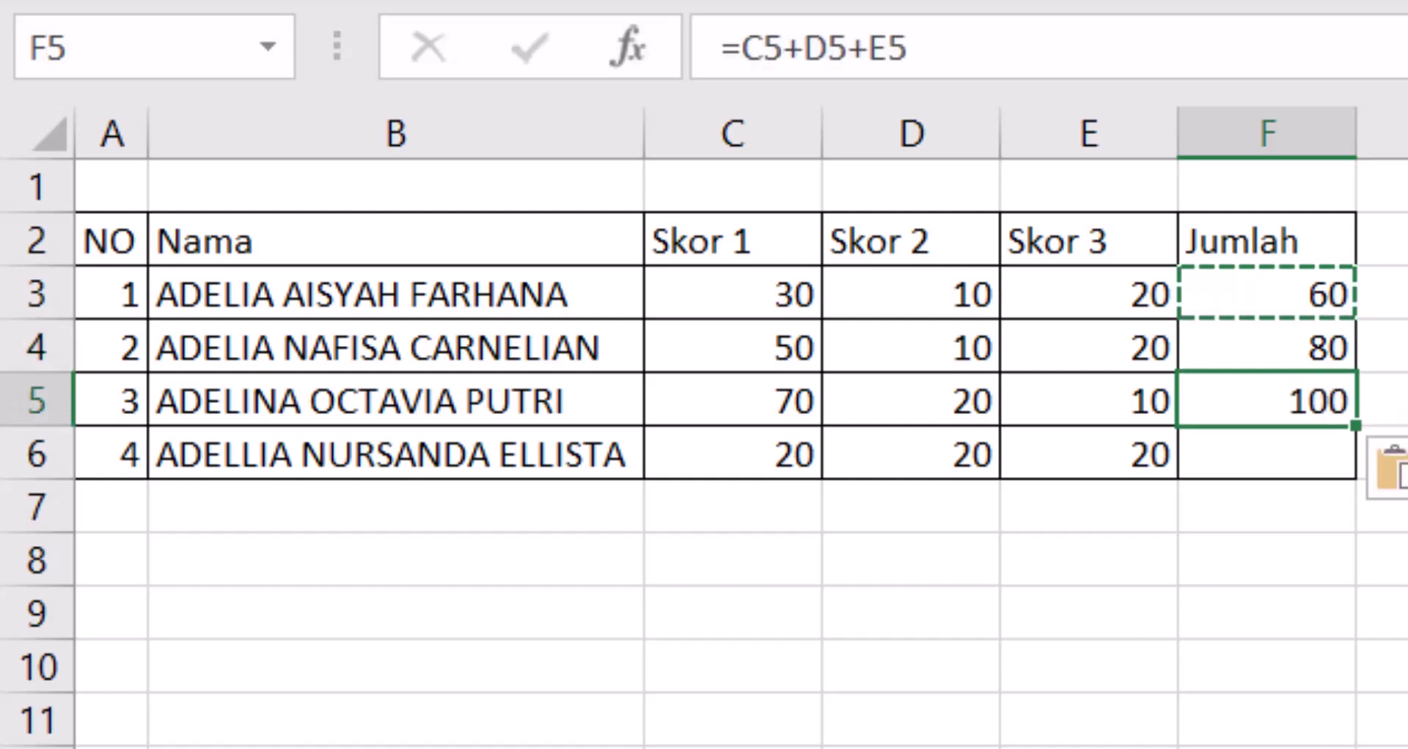
{"action": "left_click", "coordinate": [1266, 453]}
{"action": "key", "text": "ctrl+v"}
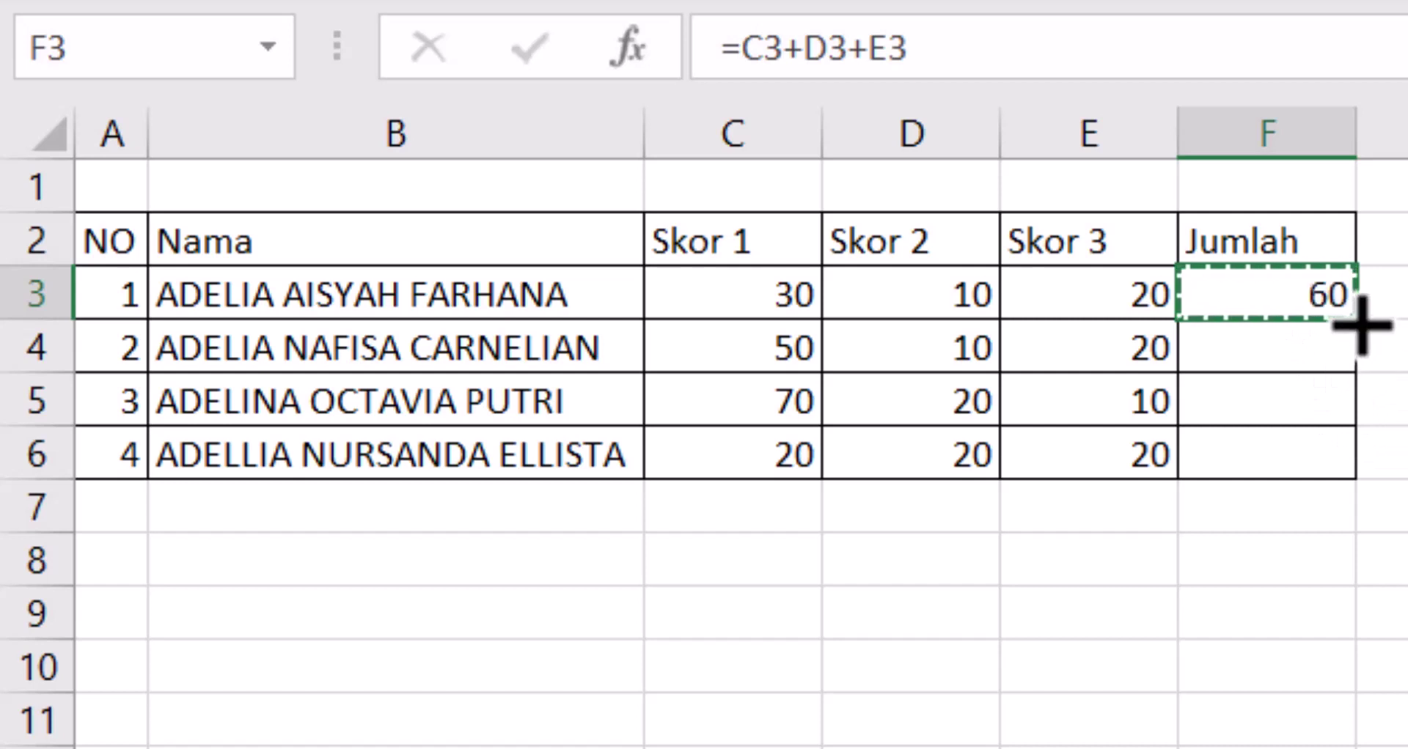
- Fill F3's total formula down to F6, giving 80, 100 and 60
{"action": "left_click_drag", "start_coordinate": [1369, 327], "coordinate": [1332, 512]}
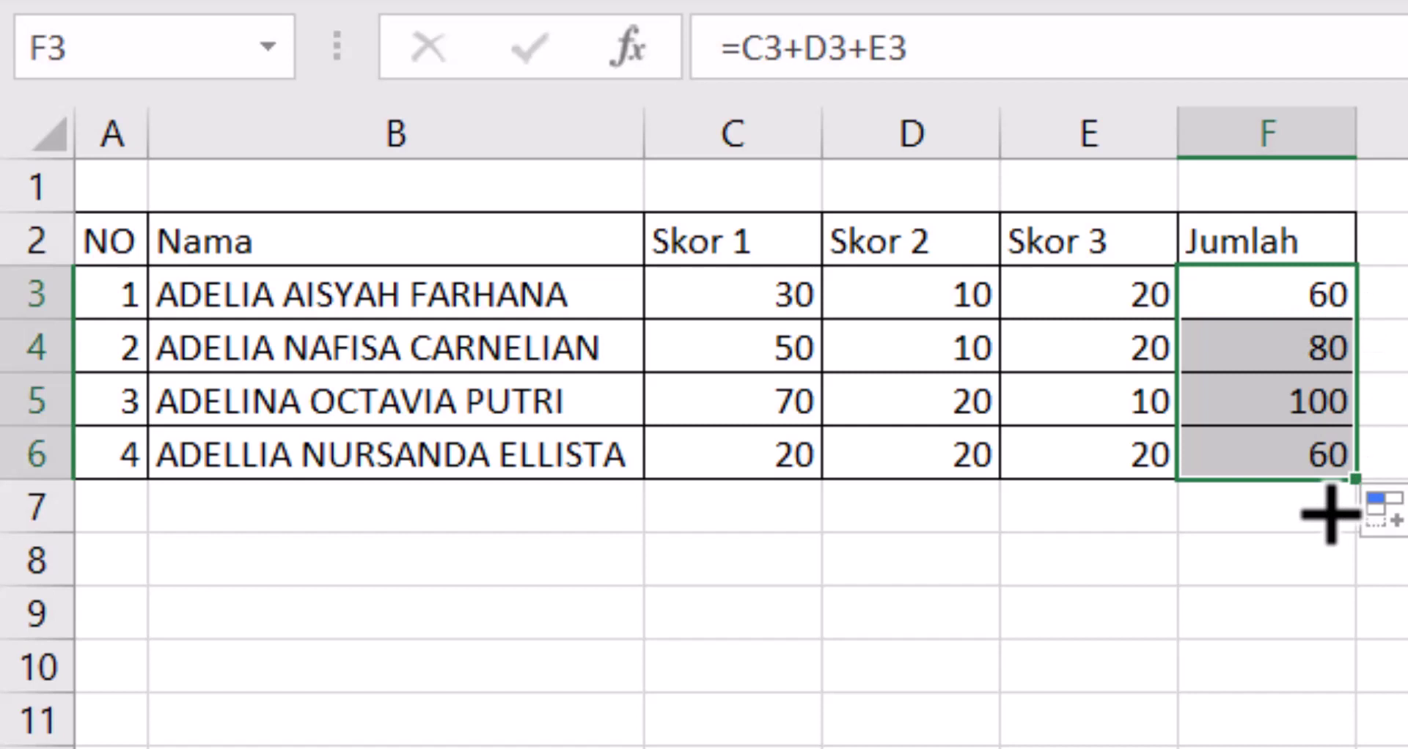
{"action": "left_click", "coordinate": [1294, 400]}
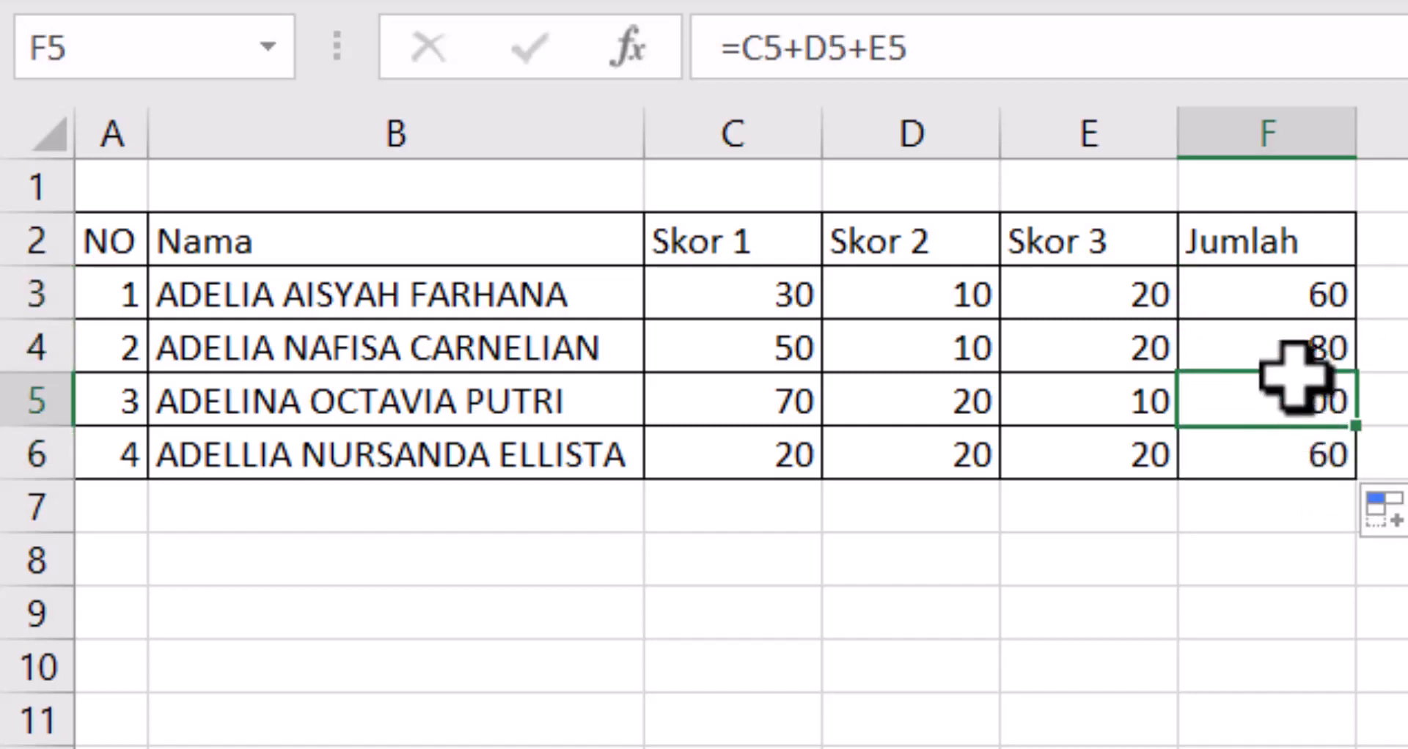
{"action": "key", "text": "Down"}
{"action": "key", "text": "Down"}
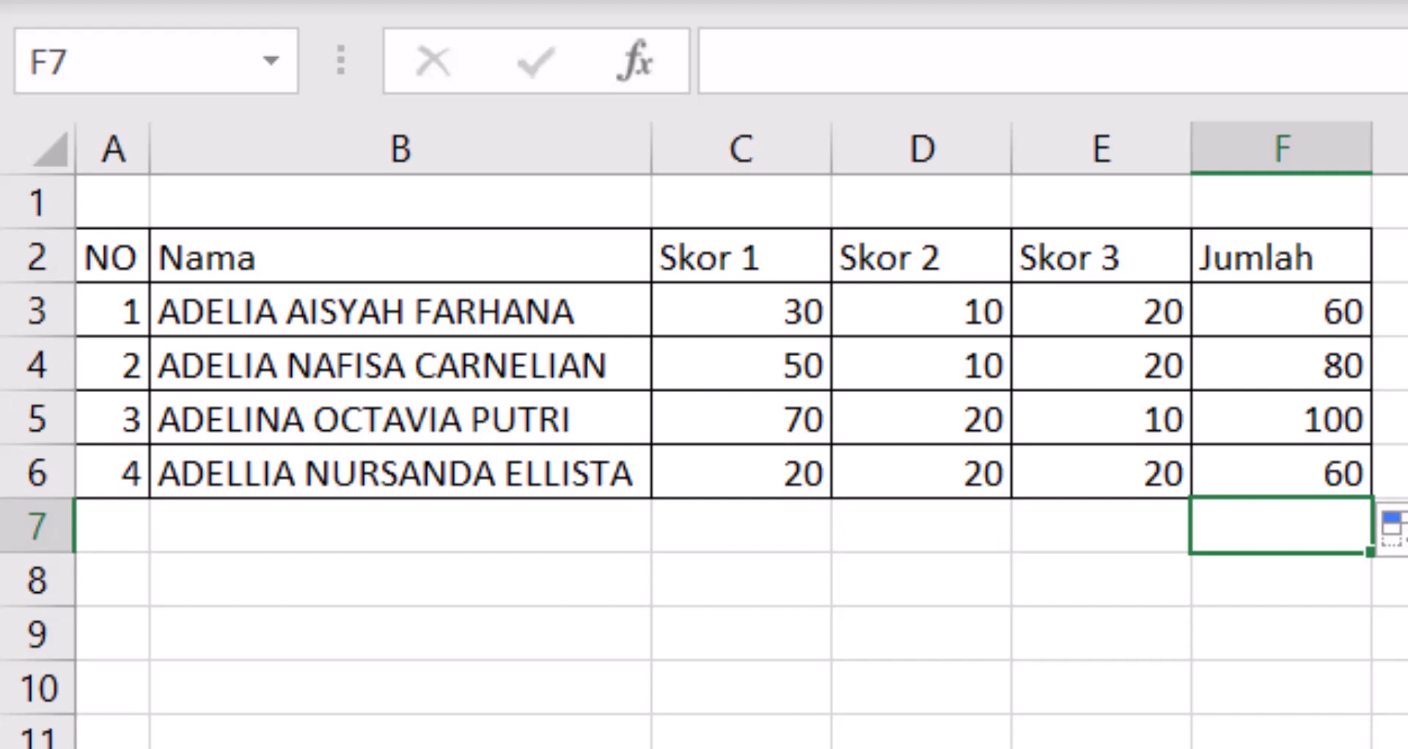
- Enter =F3+F4+F5+F6 in F7 for a grand total of 300
{"action": "left_click", "coordinate": [400, 525]}
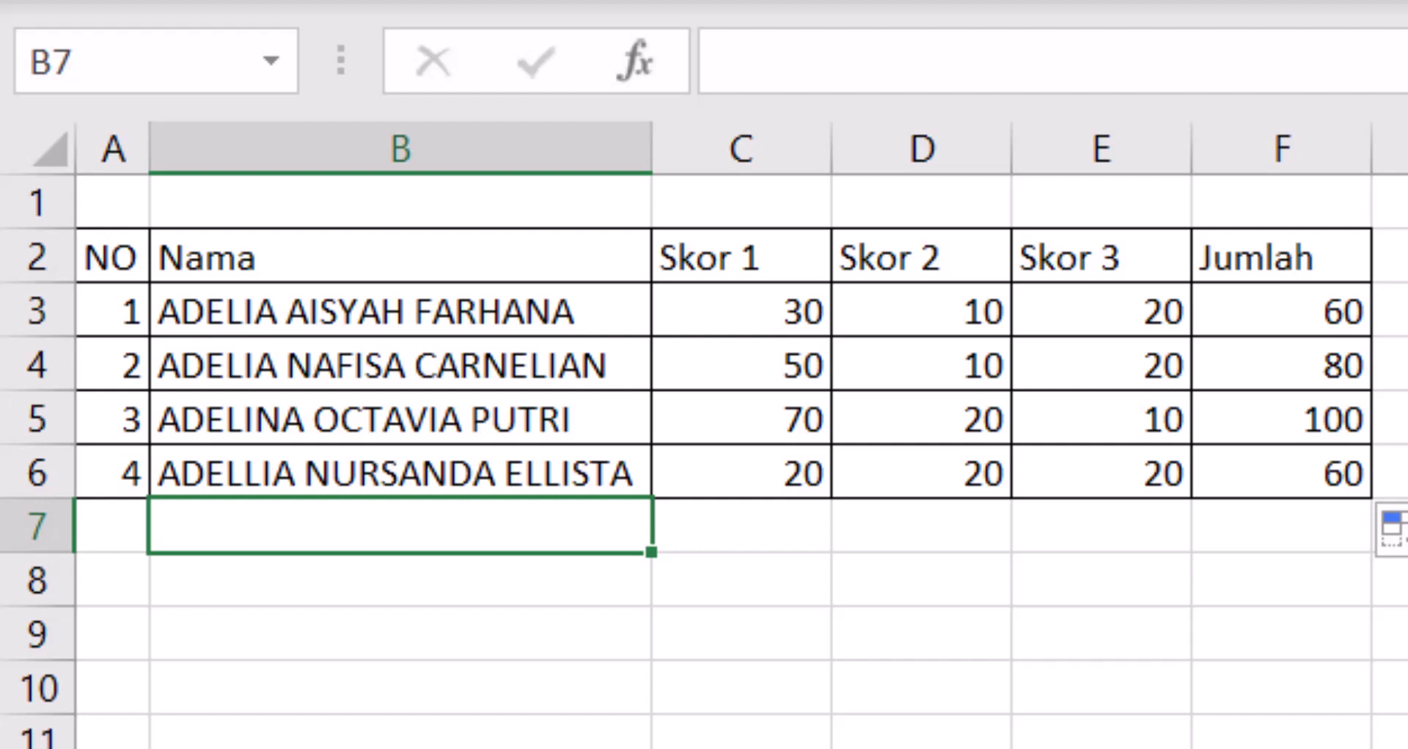
{"action": "key", "text": "Right"}
{"action": "key", "text": "Right"}
{"action": "key", "text": "Right"}
{"action": "key", "text": "Right"}
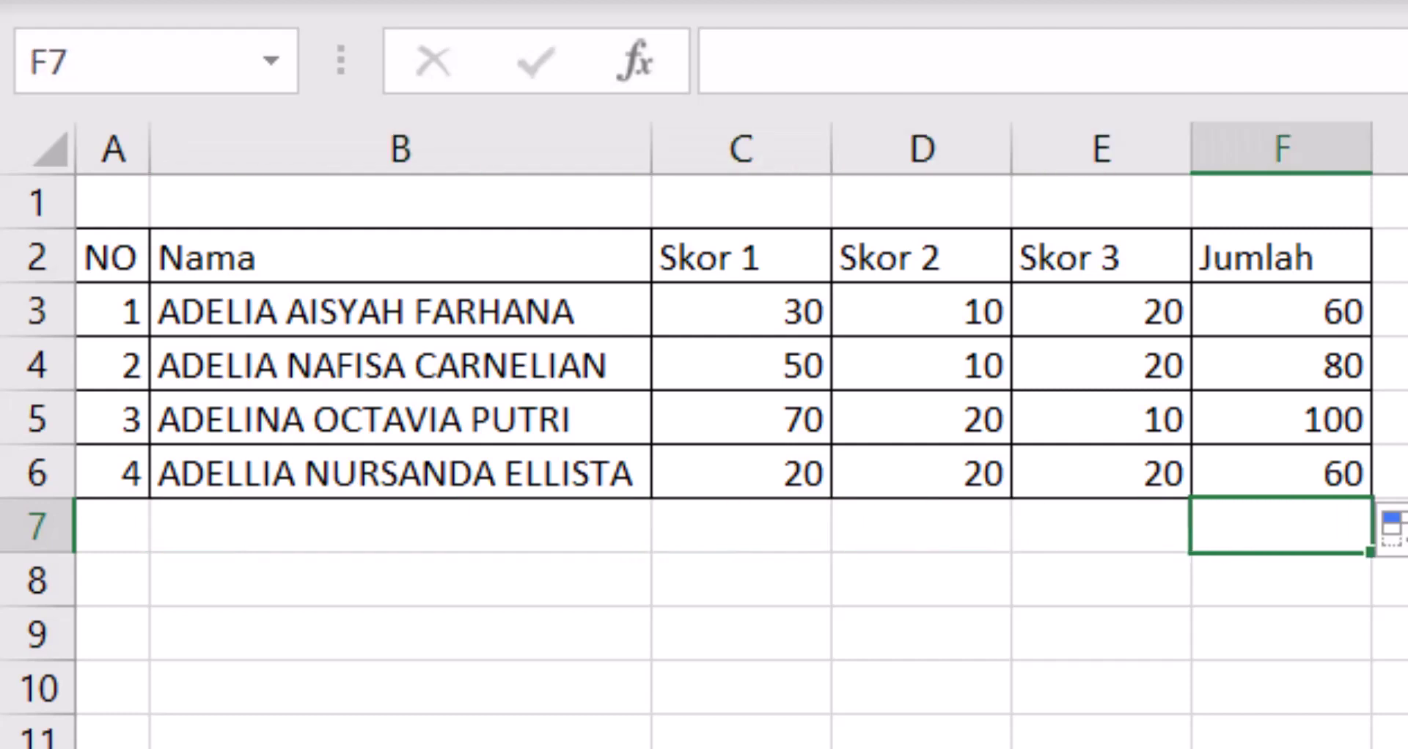
{"action": "type", "text": "="}
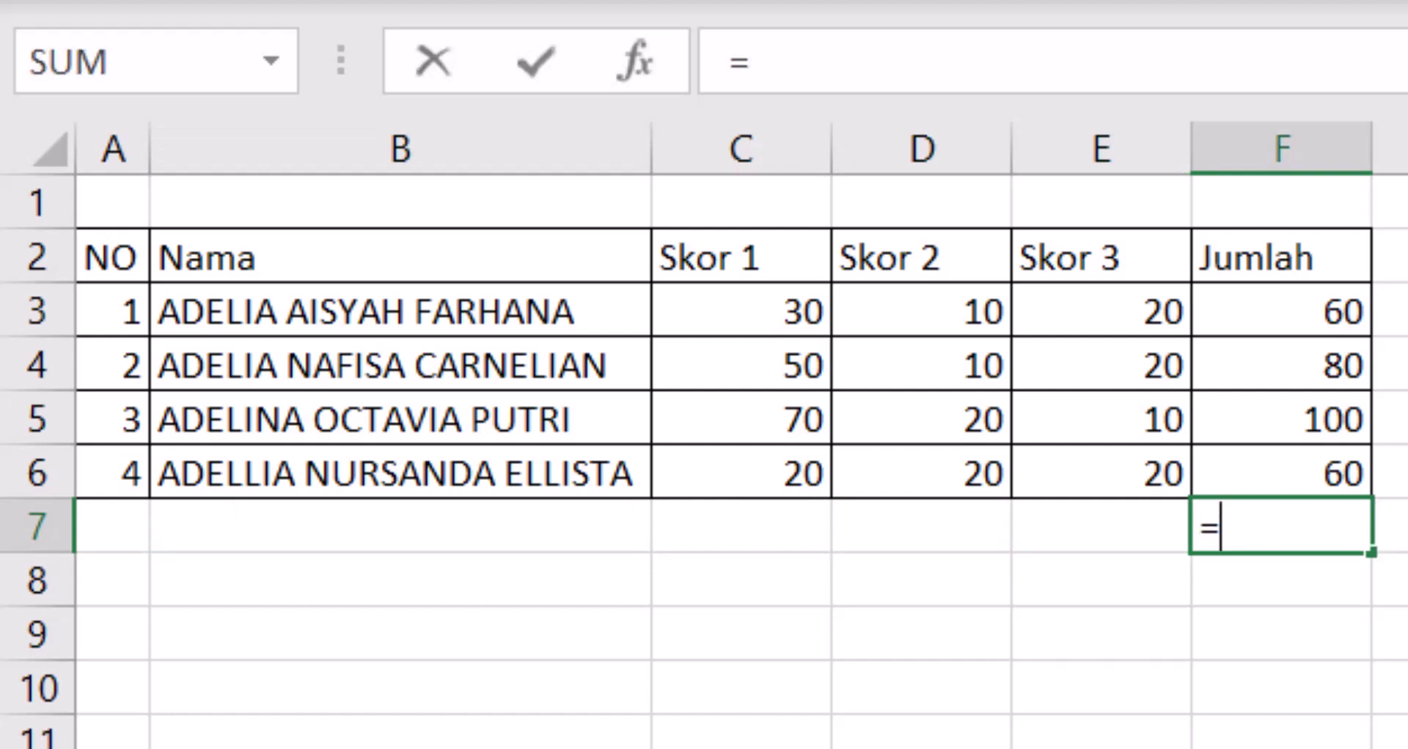
{"action": "left_click", "coordinate": [1278, 300]}
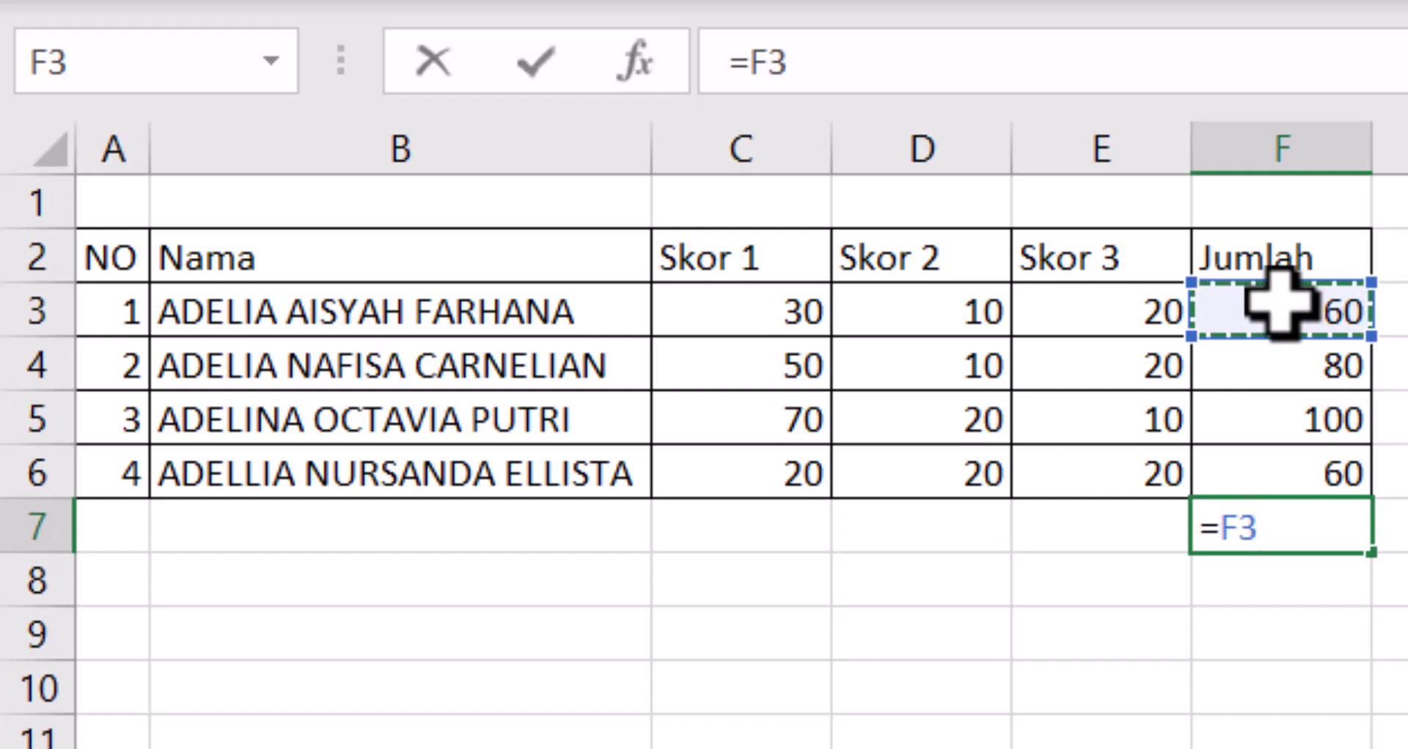
{"action": "type", "text": "+"}
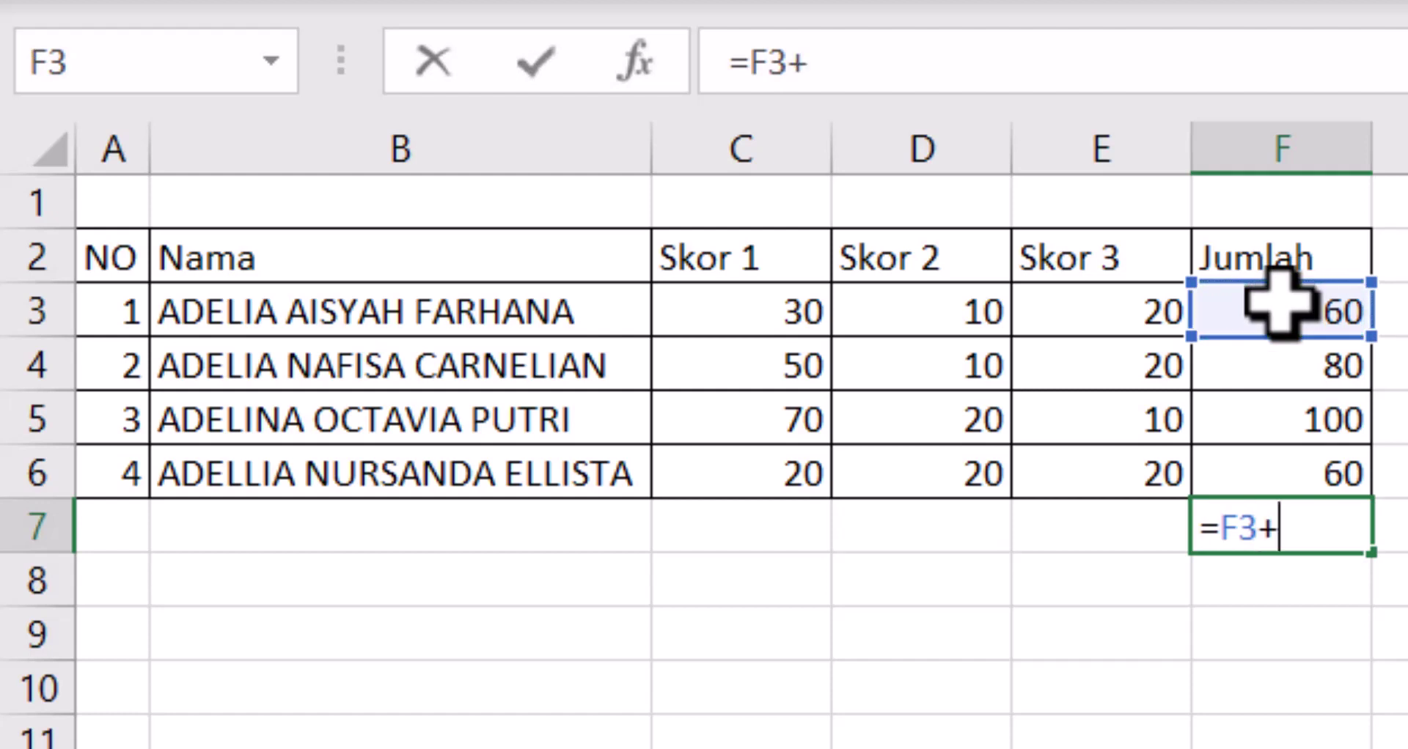
{"action": "left_click", "coordinate": [1345, 365]}
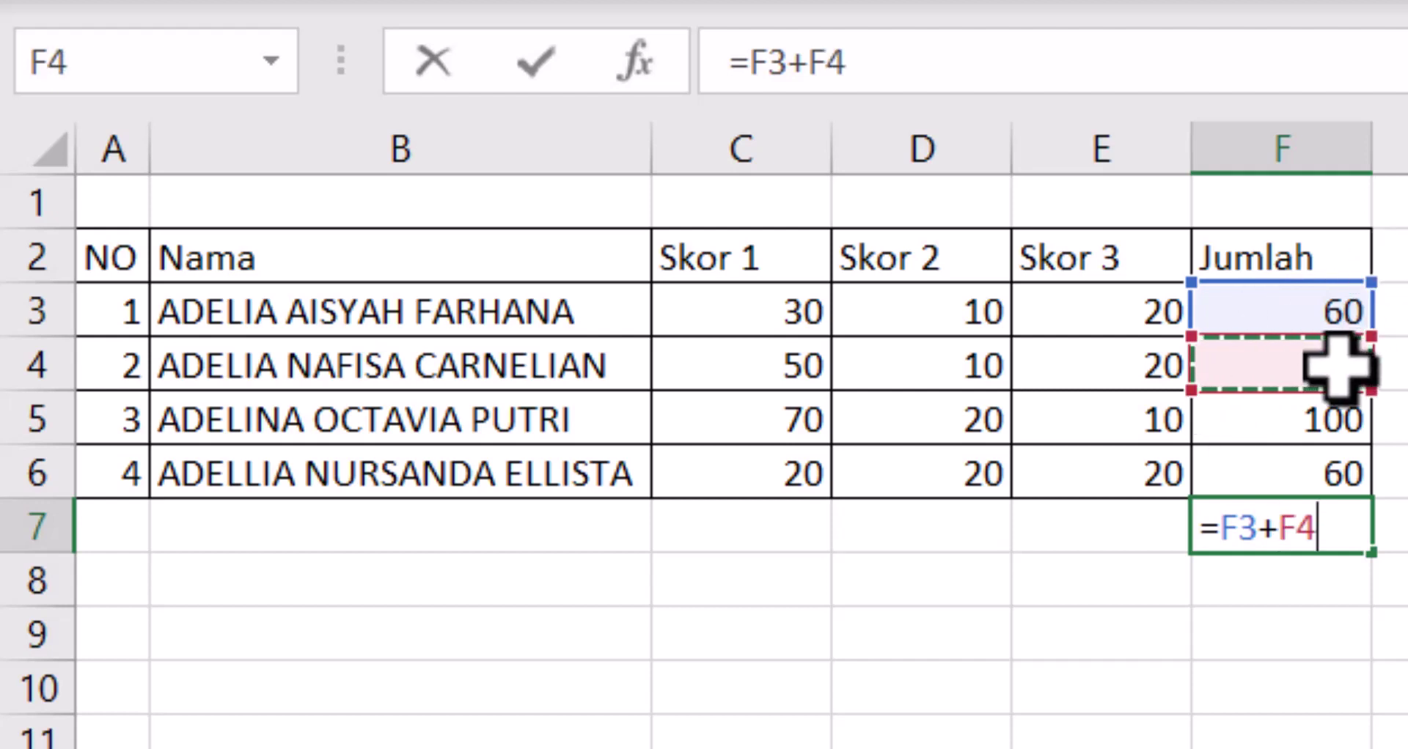
{"action": "type", "text": "+"}
{"action": "left_click", "coordinate": [1328, 435]}
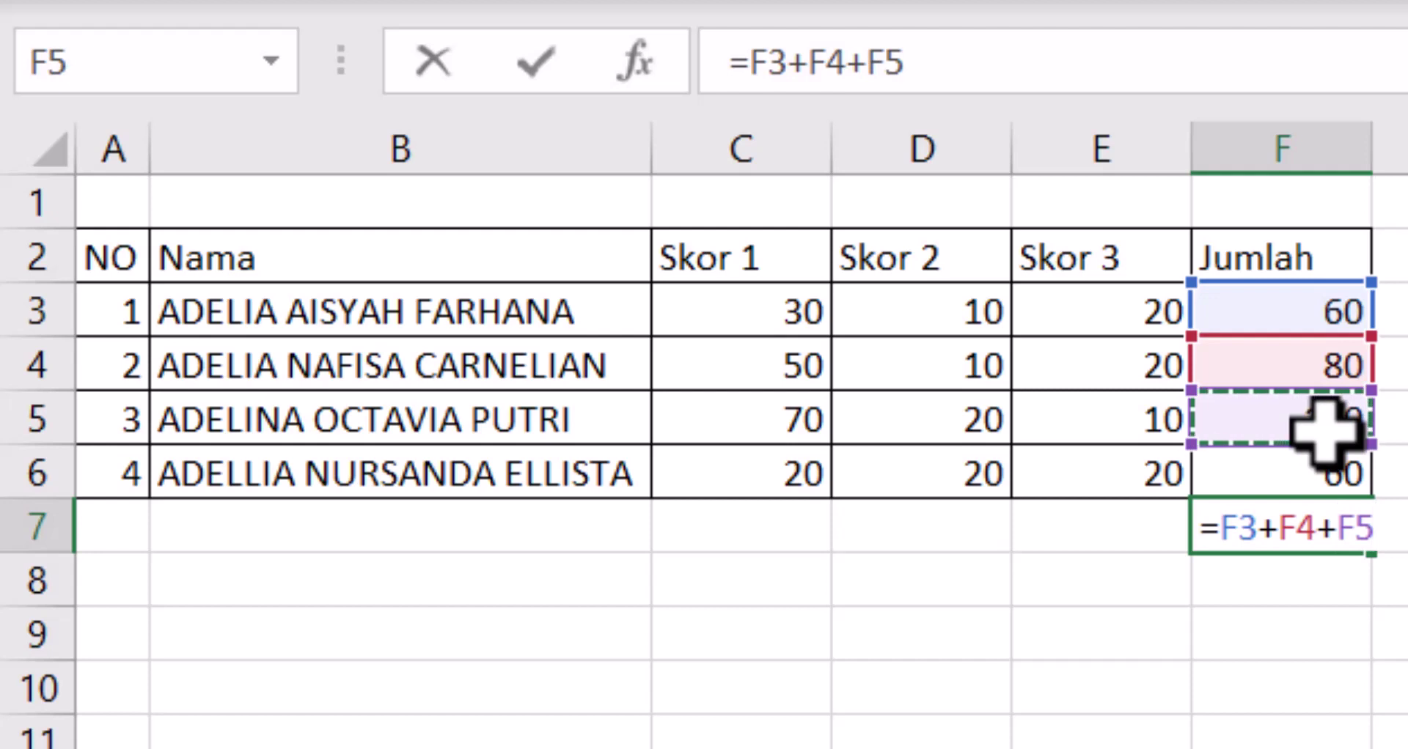
{"action": "type", "text": "+"}
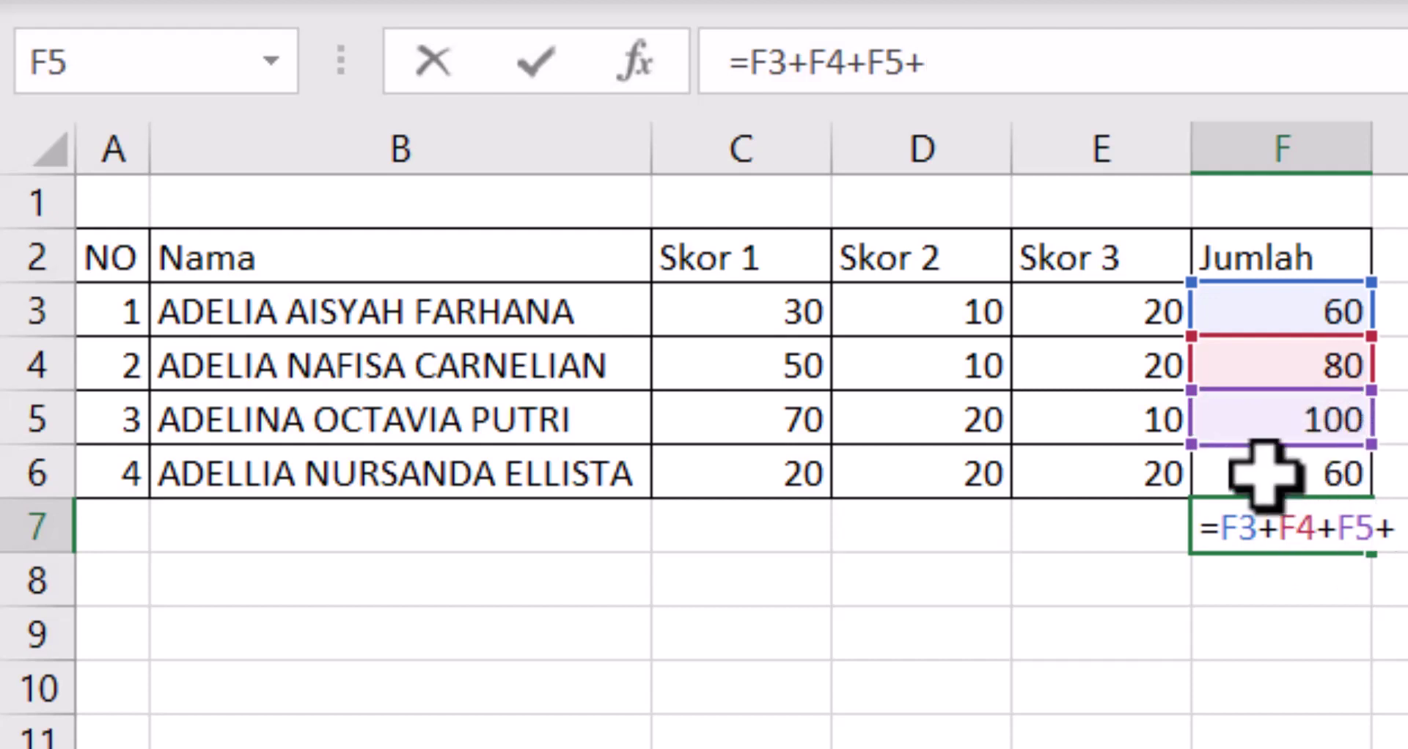
{"action": "left_click", "coordinate": [1266, 474]}
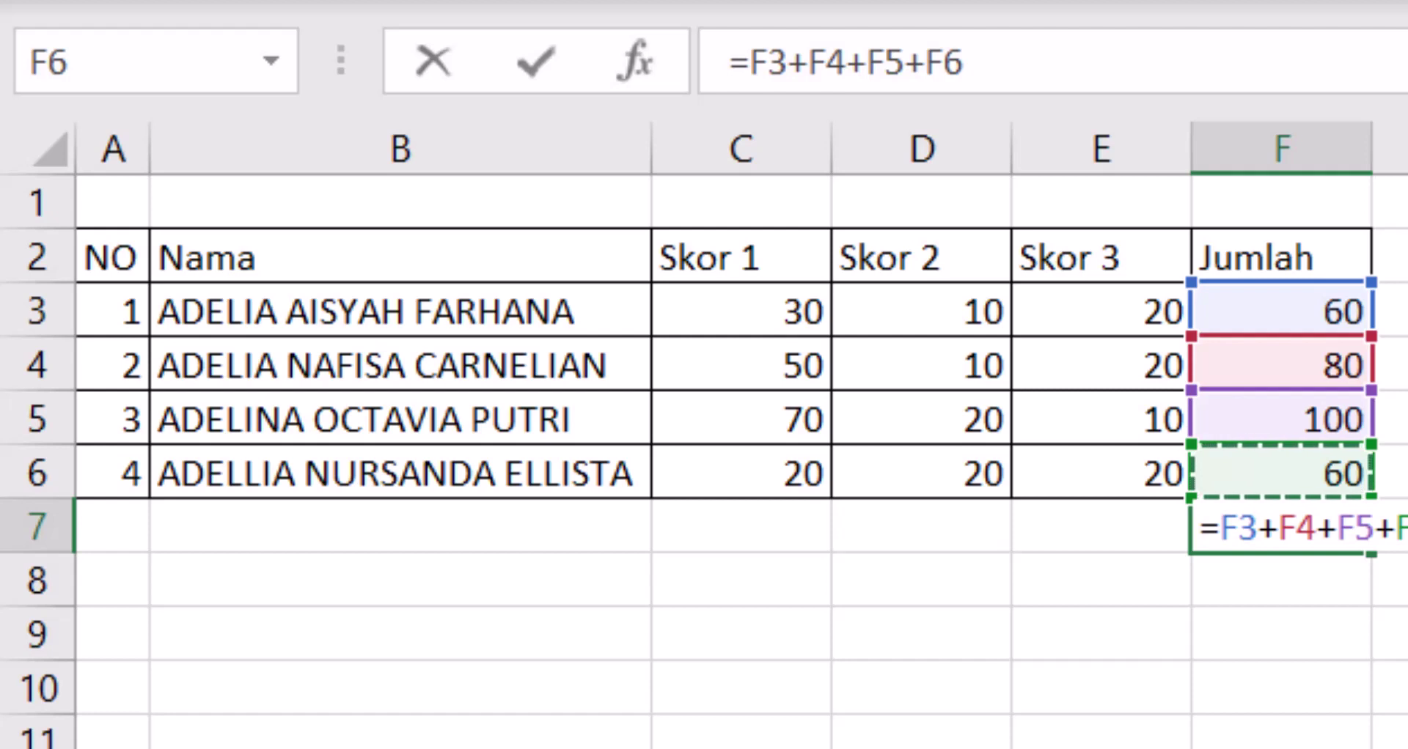
{"action": "key", "text": "Return"}
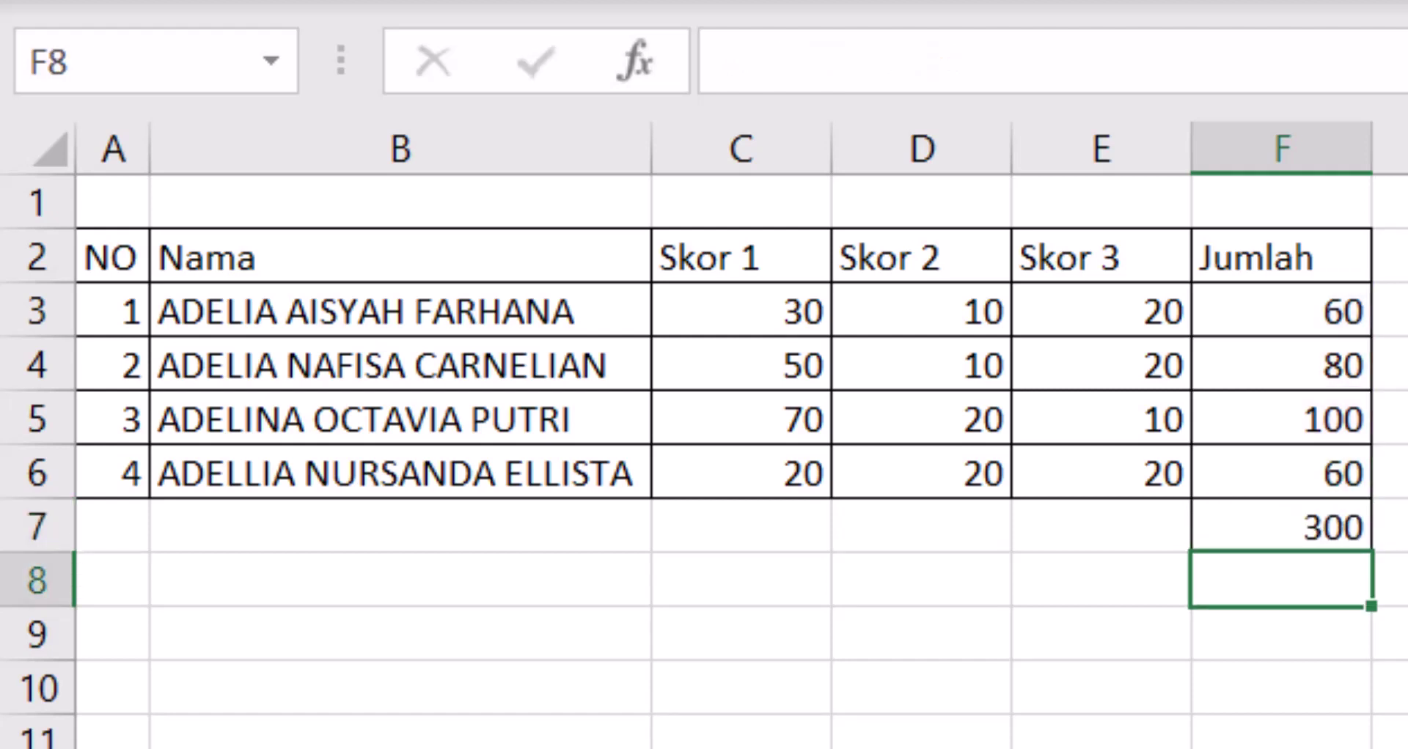
- Reselect F7 to check the grand total formula
{"action": "left_click", "coordinate": [1279, 634]}
{"action": "left_click", "coordinate": [1279, 527]}
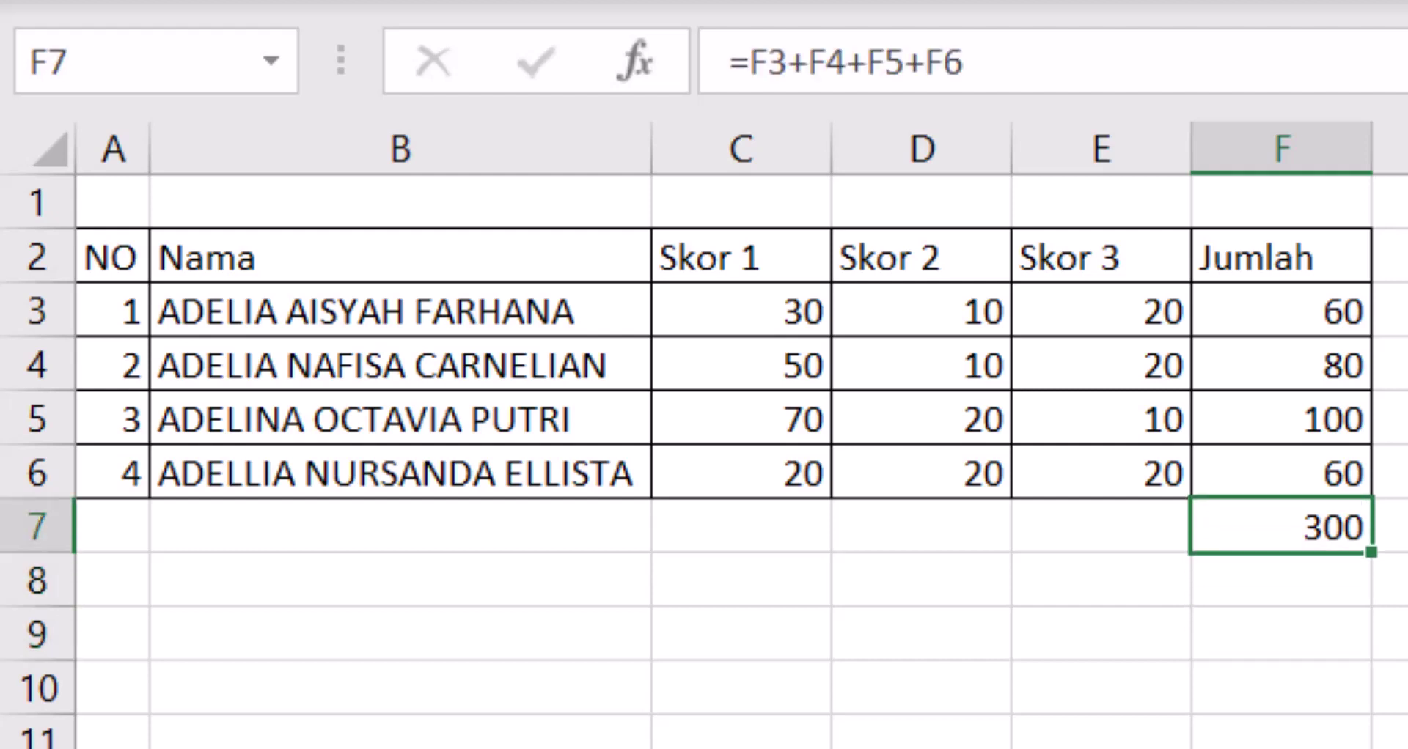
{"action": "left_click", "coordinate": [1279, 579]}
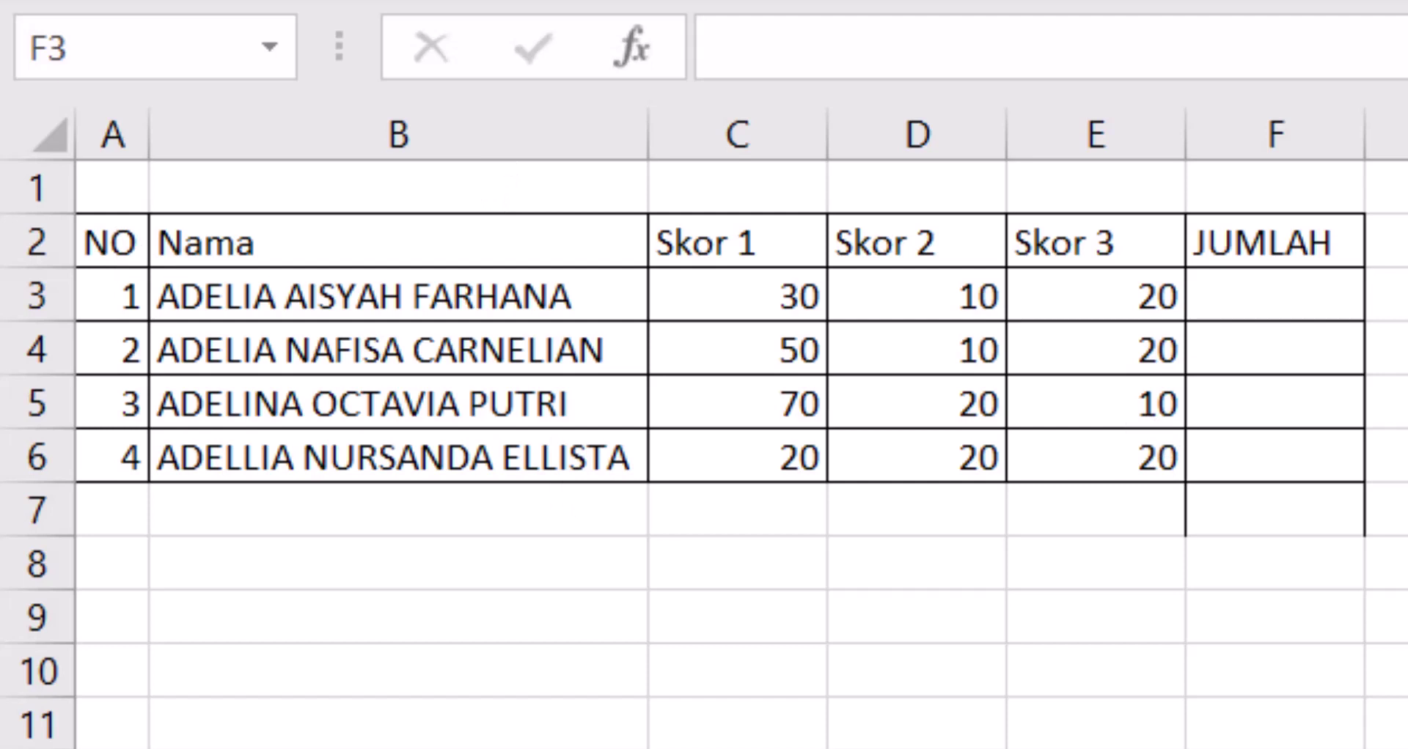
- Select cell F3 in the empty JUMLAH column
{"action": "left_click", "coordinate": [1267, 299]}
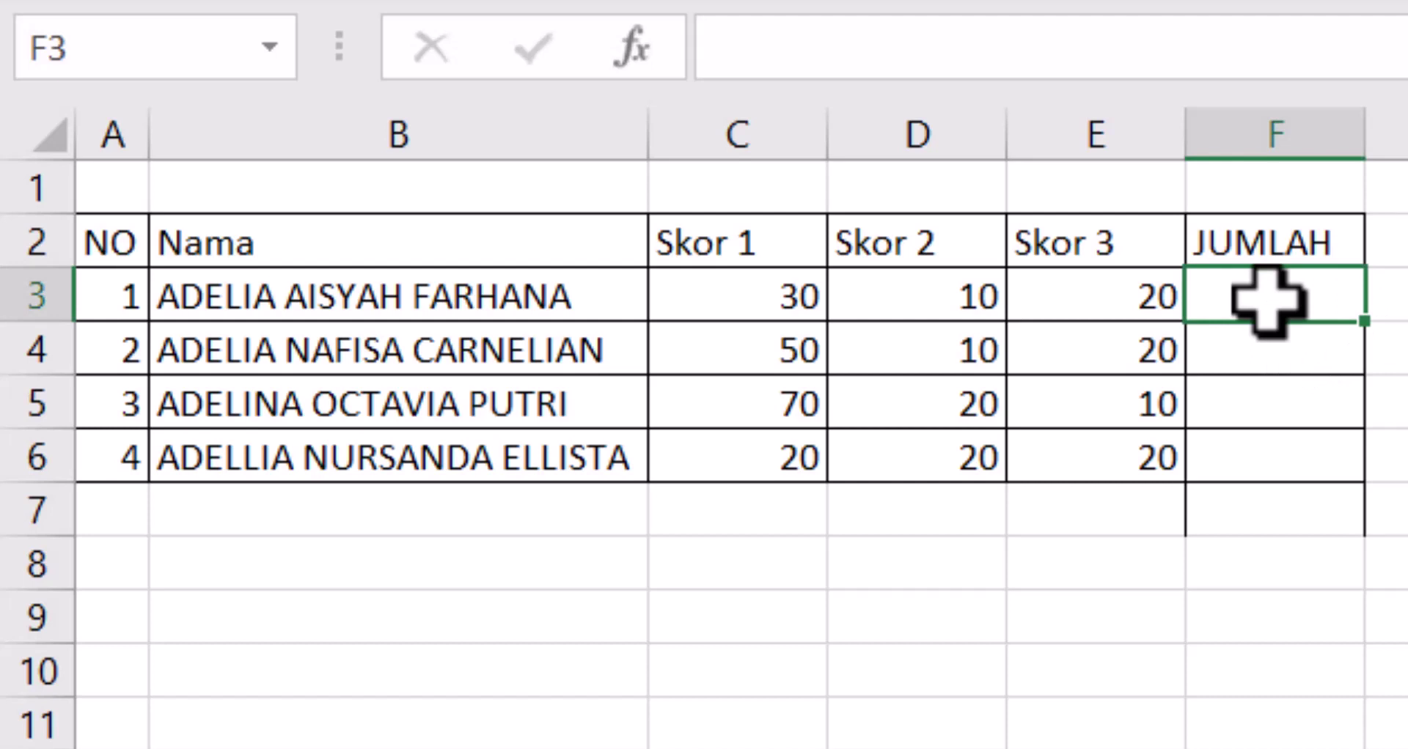
- Enter =SUM(C3:E3) in F3 to total the first student's scores as 60
{"action": "type", "text": "=SU"}
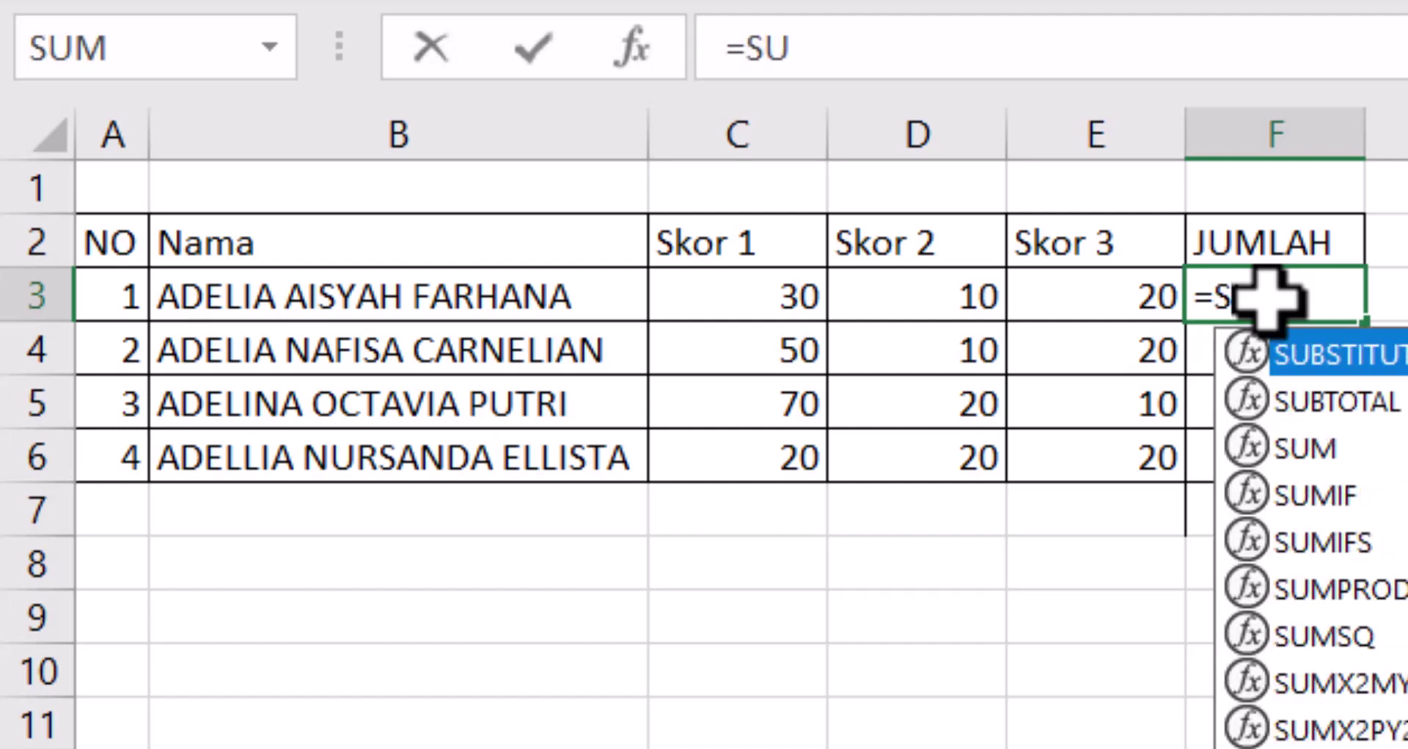
{"action": "type", "text": "M("}
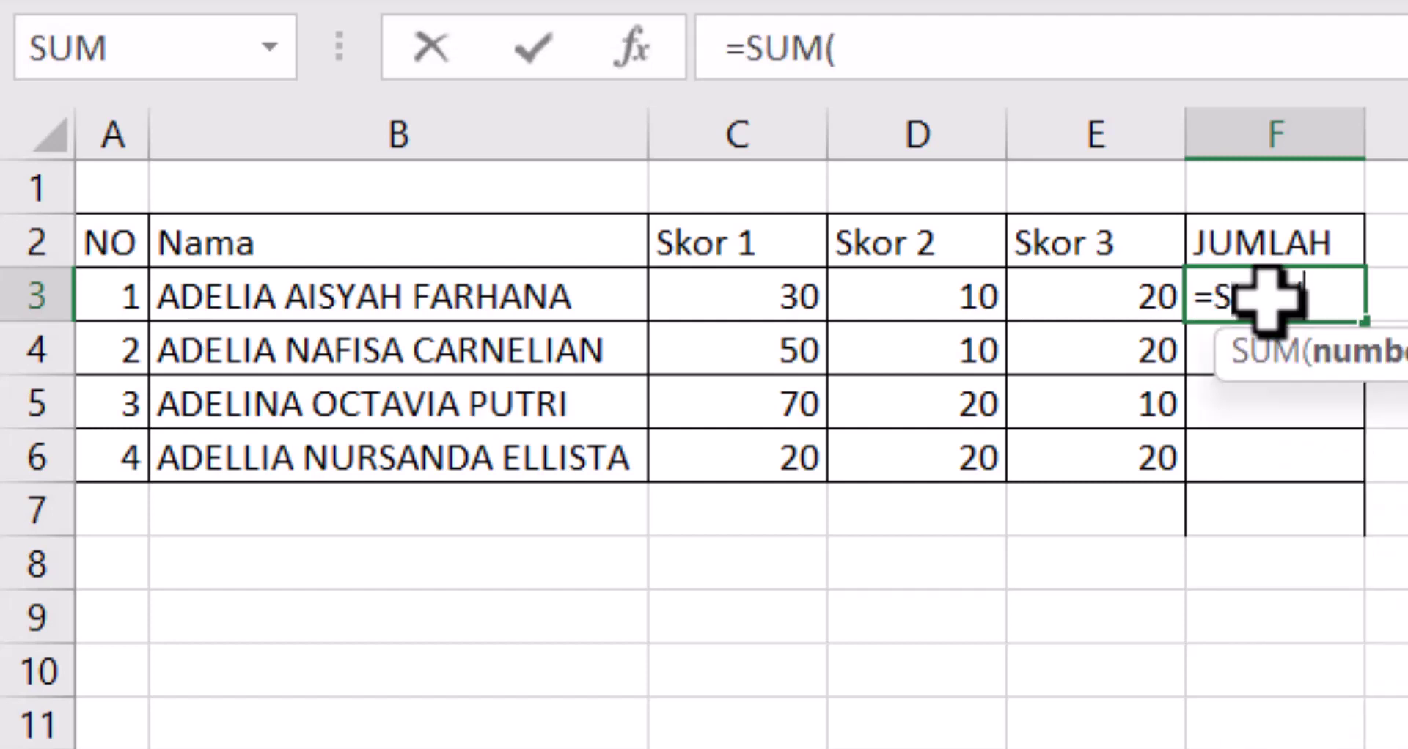
{"action": "left_click", "coordinate": [722, 297]}
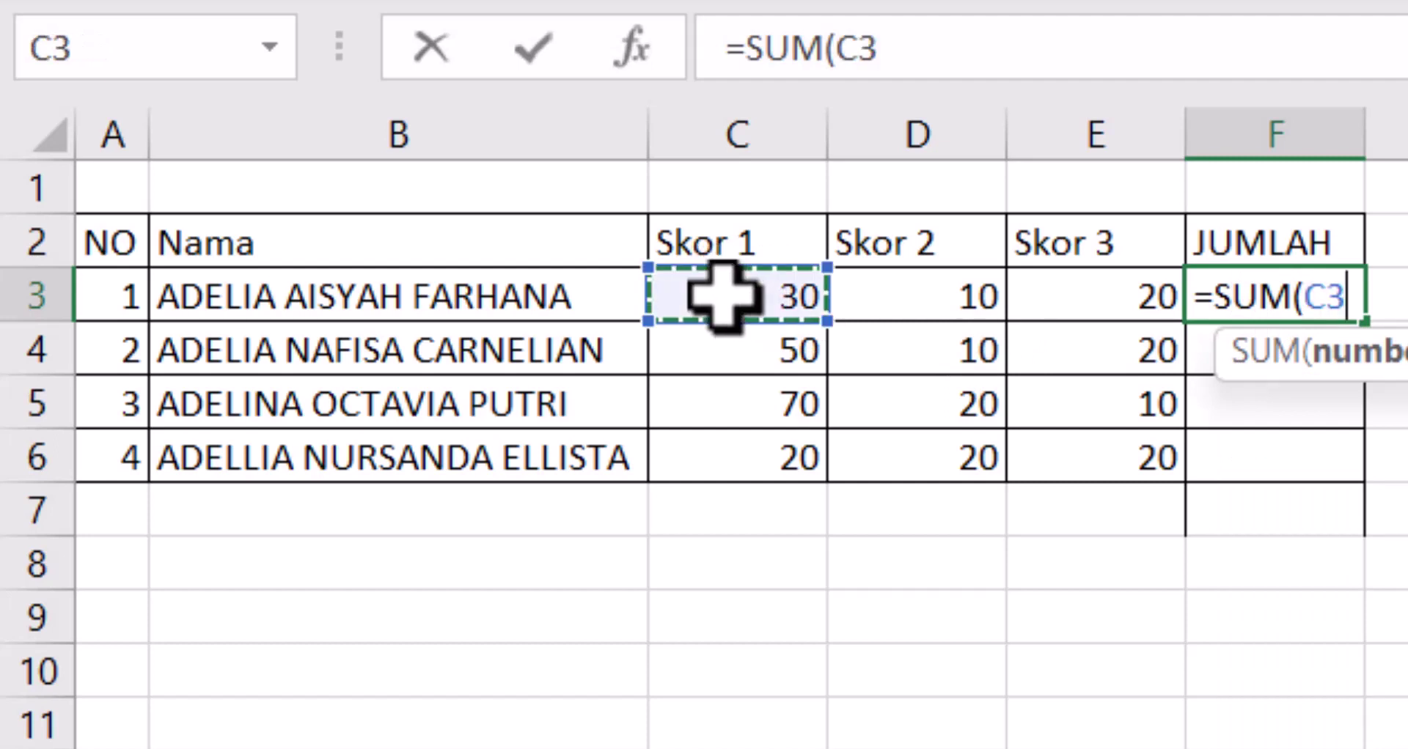
{"action": "left_click_drag", "start_coordinate": [721, 293], "coordinate": [1022, 293]}
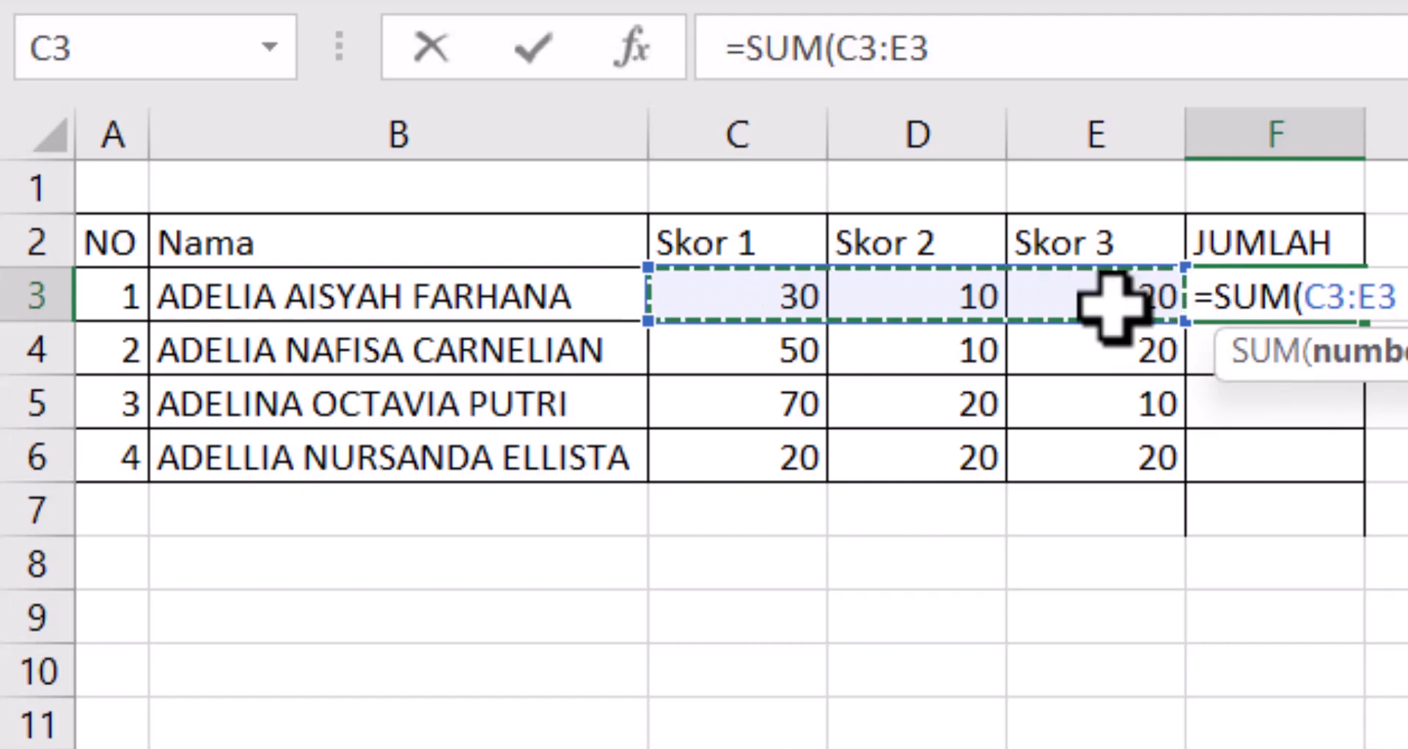
{"action": "key", "text": "Return"}
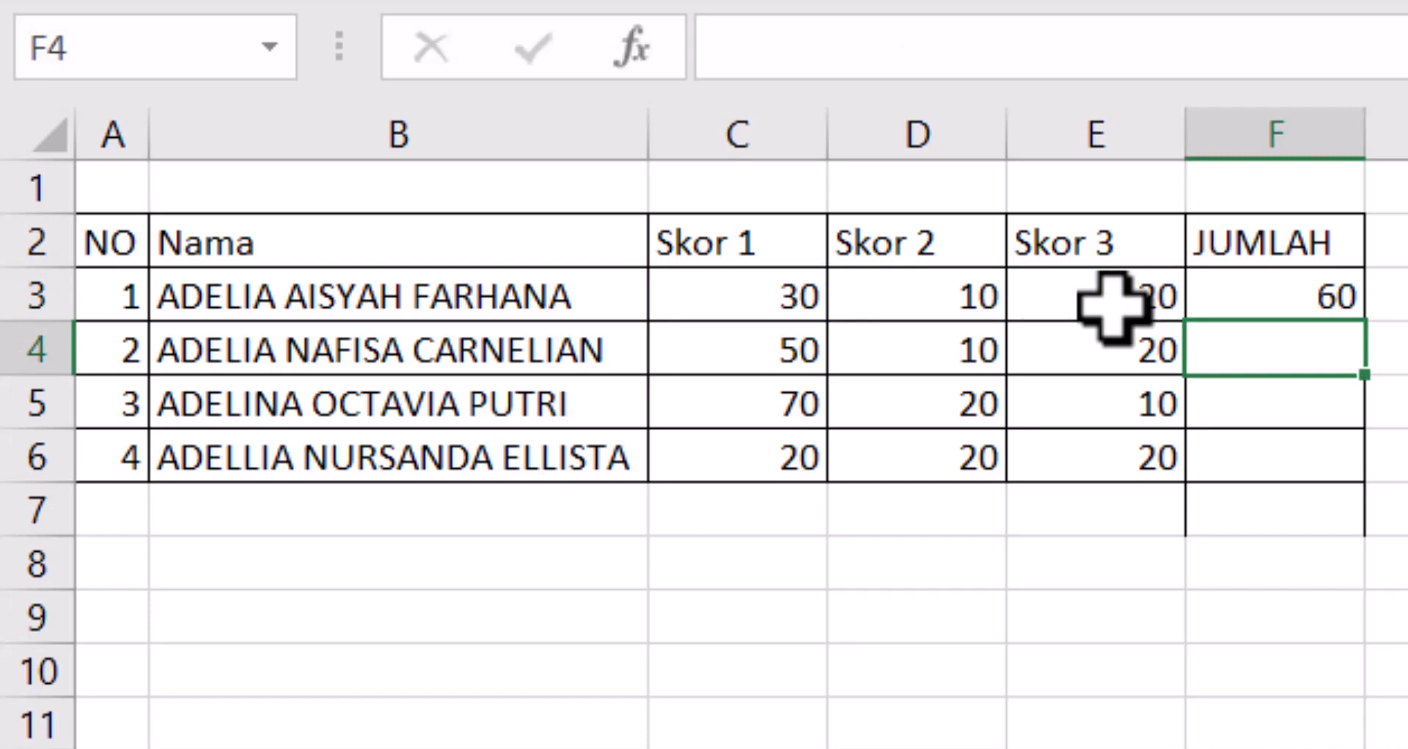
{"action": "key", "text": "Up"}
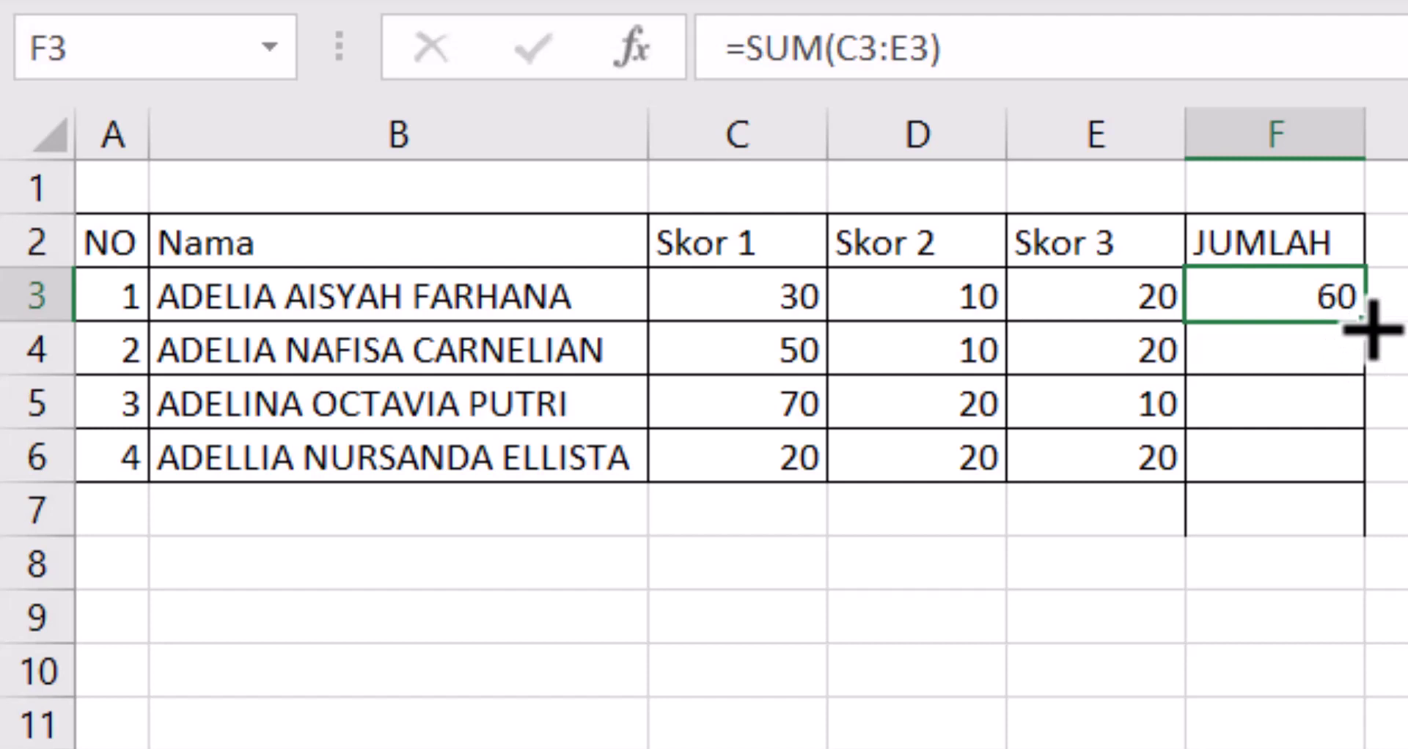
- Copy F3's SUM formula into F4:F6, showing 80, 100 and 60
{"action": "left_click_drag", "start_coordinate": [1371, 330], "coordinate": [1351, 477]}
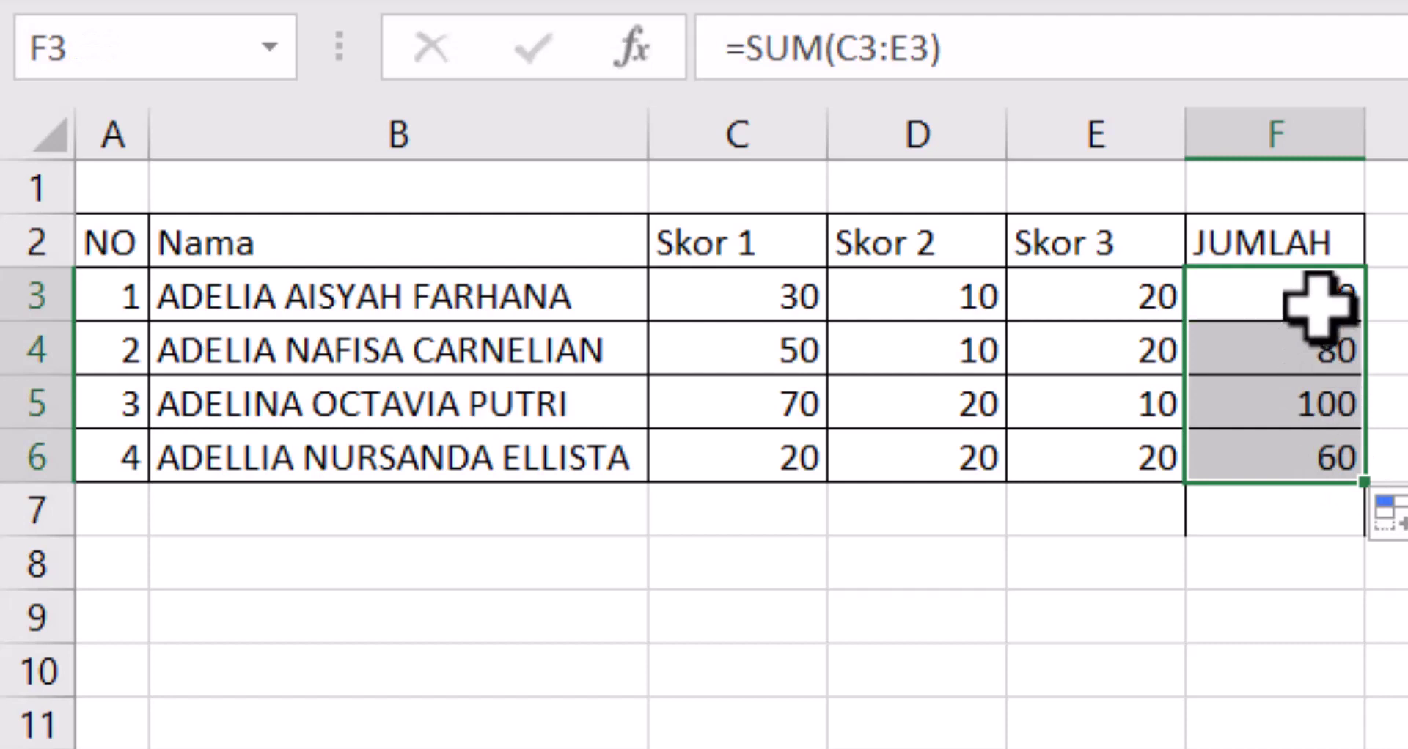
{"action": "key", "text": "ctrl+z"}
{"action": "key", "text": "ctrl+c"}
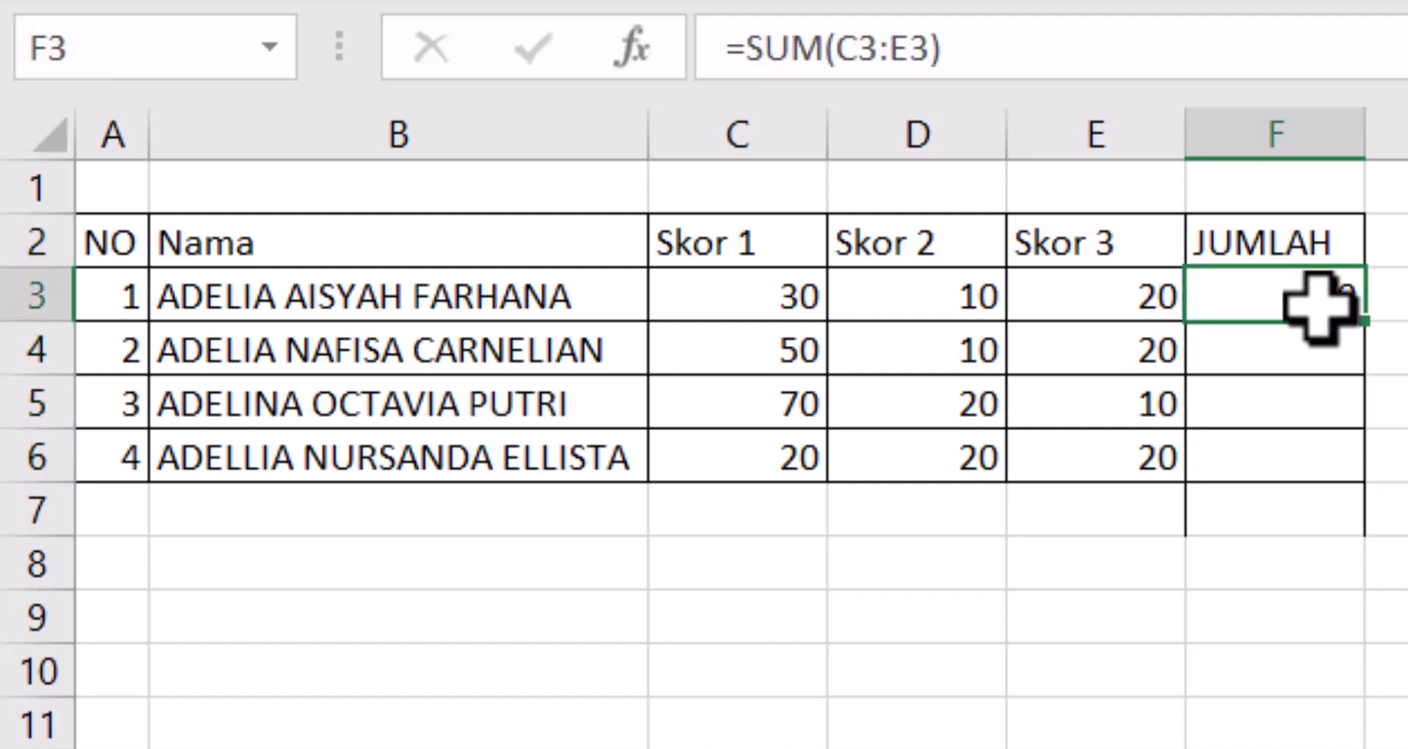
{"action": "key", "text": "Down"}
{"action": "key", "text": "shift+Down"}
{"action": "key", "text": "shift+Down"}
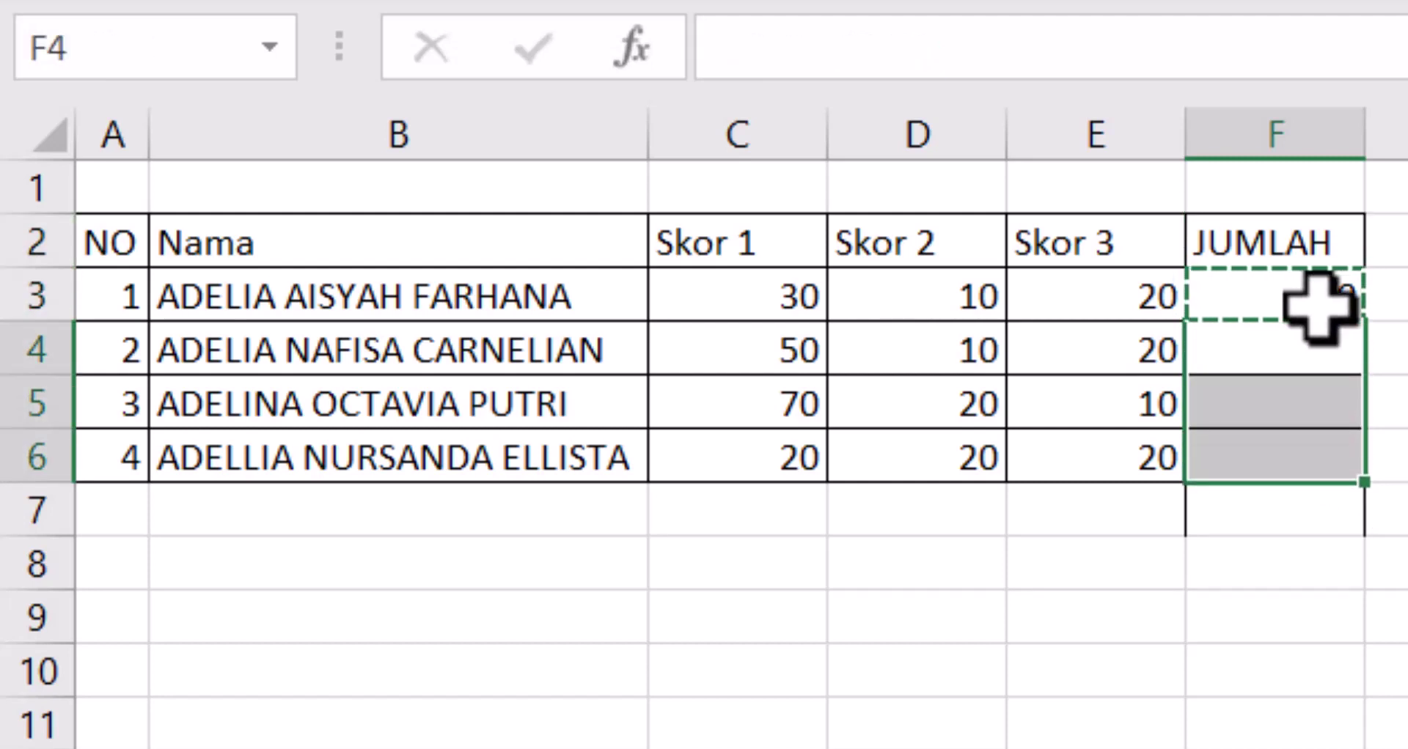
{"action": "key", "text": "ctrl+v"}
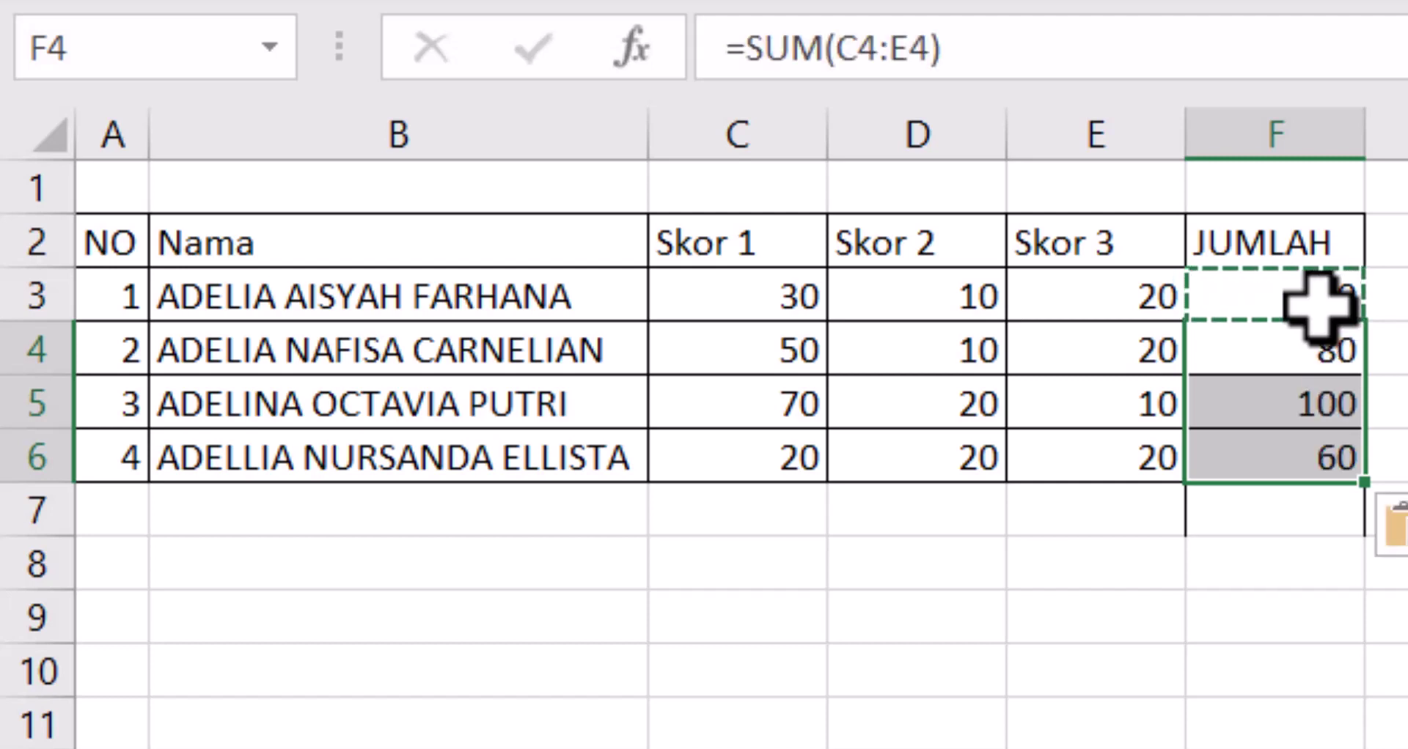
- Step through F4 to F6 to check the pasted SUM formulas
{"action": "key", "text": "Down"}
{"action": "key", "text": "Up"}
{"action": "key", "text": "Up"}
{"action": "key", "text": "Down"}
{"action": "key", "text": "Down"}
{"action": "key", "text": "Down"}
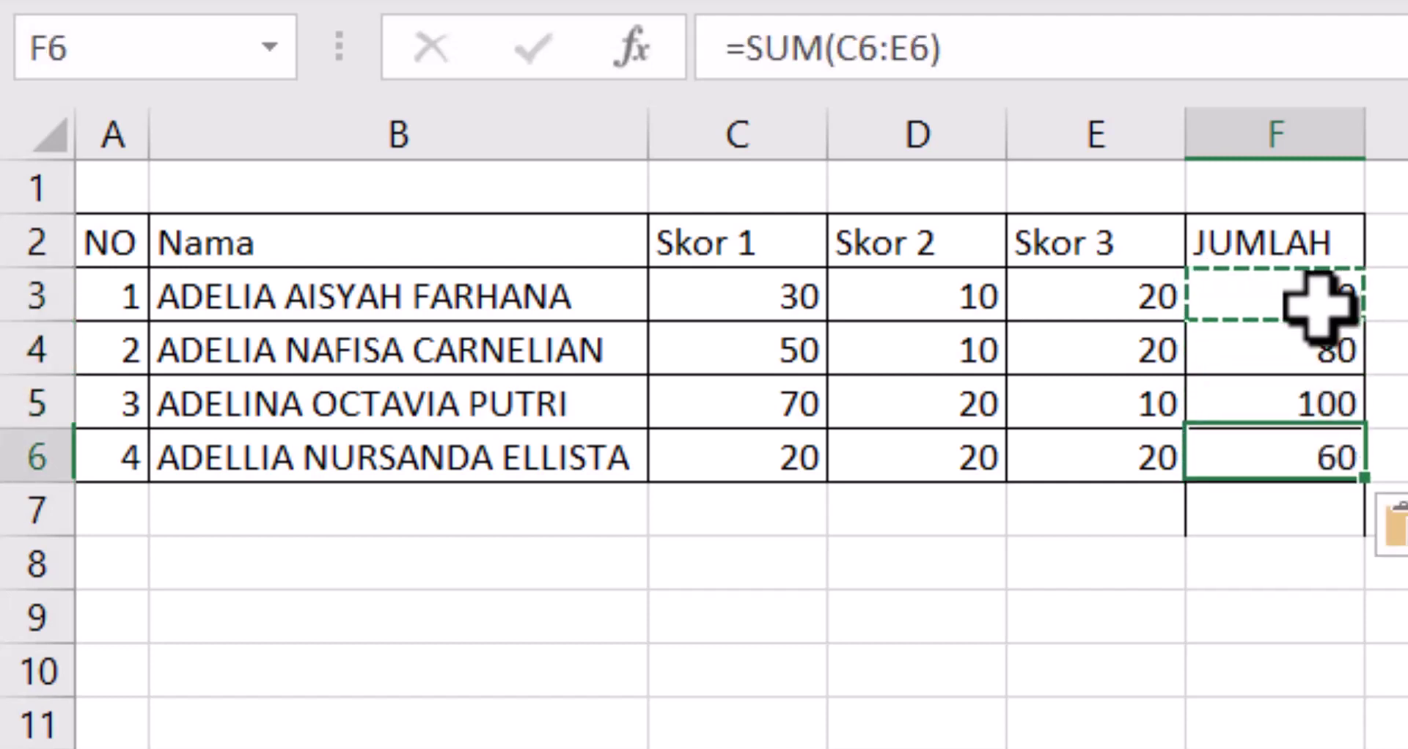
{"action": "key", "text": "Up"}
{"action": "key", "text": "Up"}
{"action": "key", "text": "Up"}
{"action": "key", "text": "Down"}
{"action": "key", "text": "Down"}
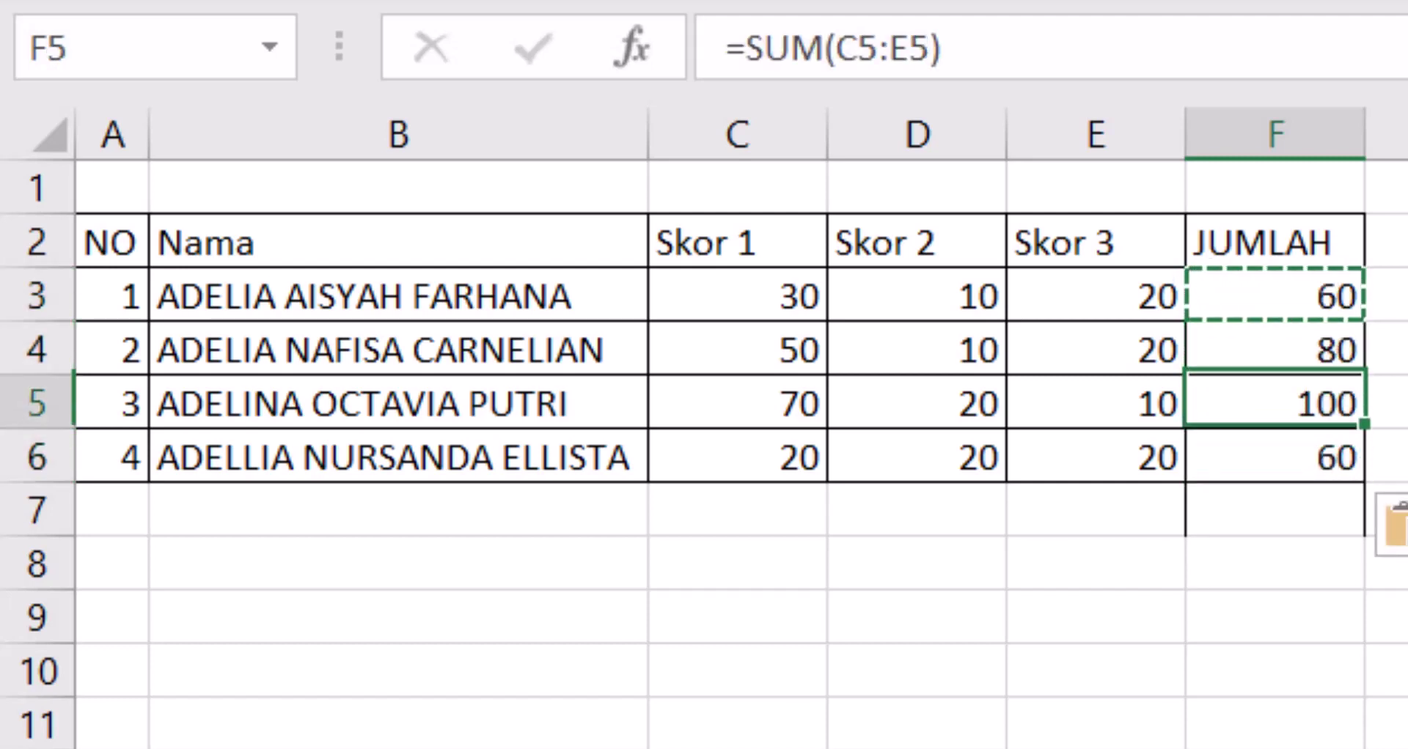
{"action": "key", "text": "Down"}
{"action": "key", "text": "Down"}
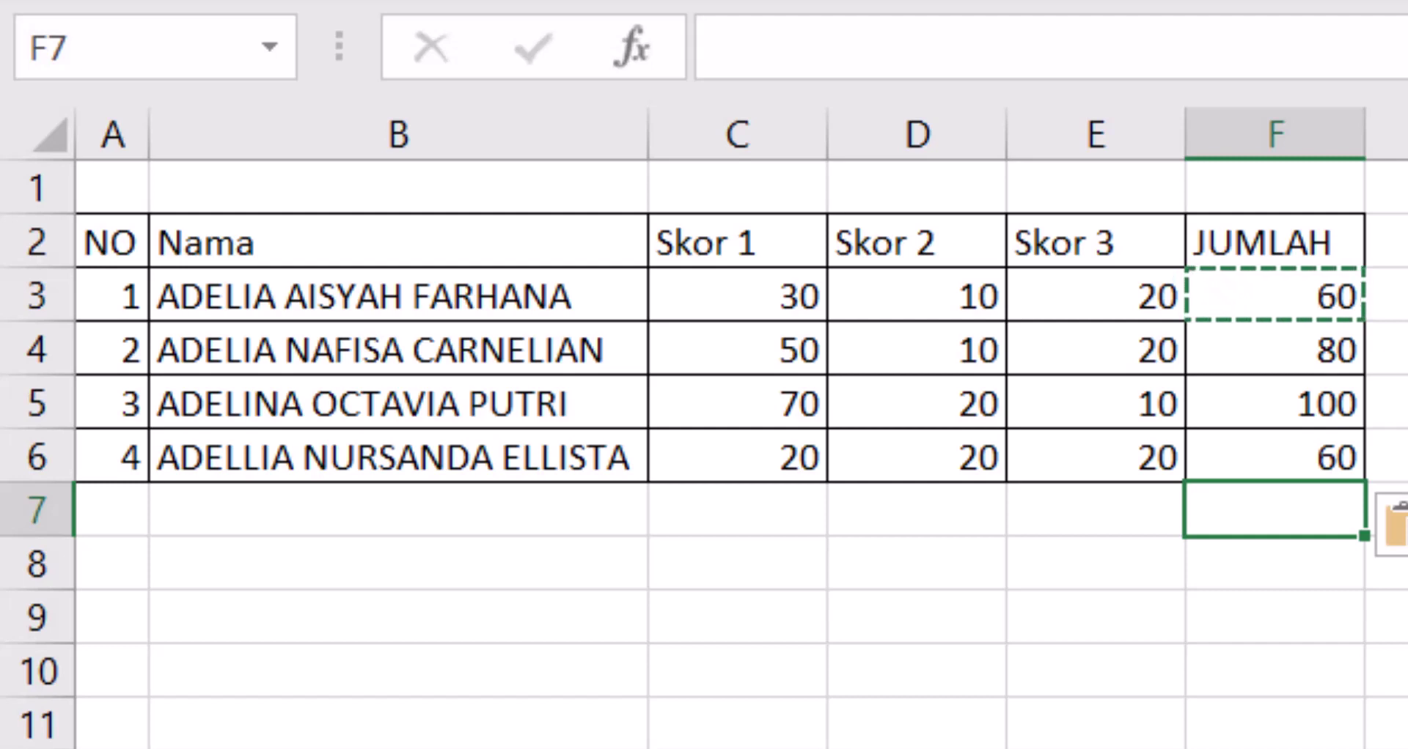
- Enter =SUM(F3:F6) in F7 to total the JUMLAH column as 300
{"action": "type", "text": "="}
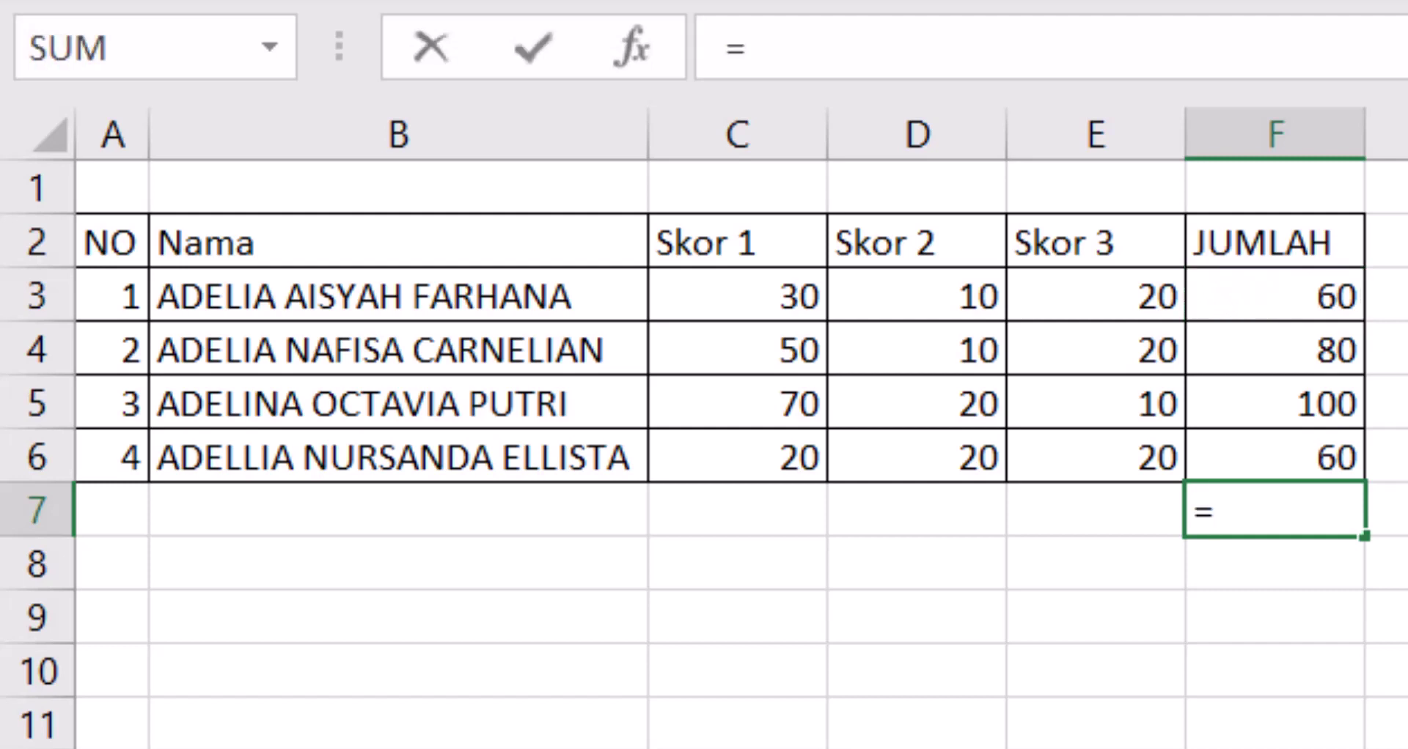
{"action": "type", "text": "SUM ("}
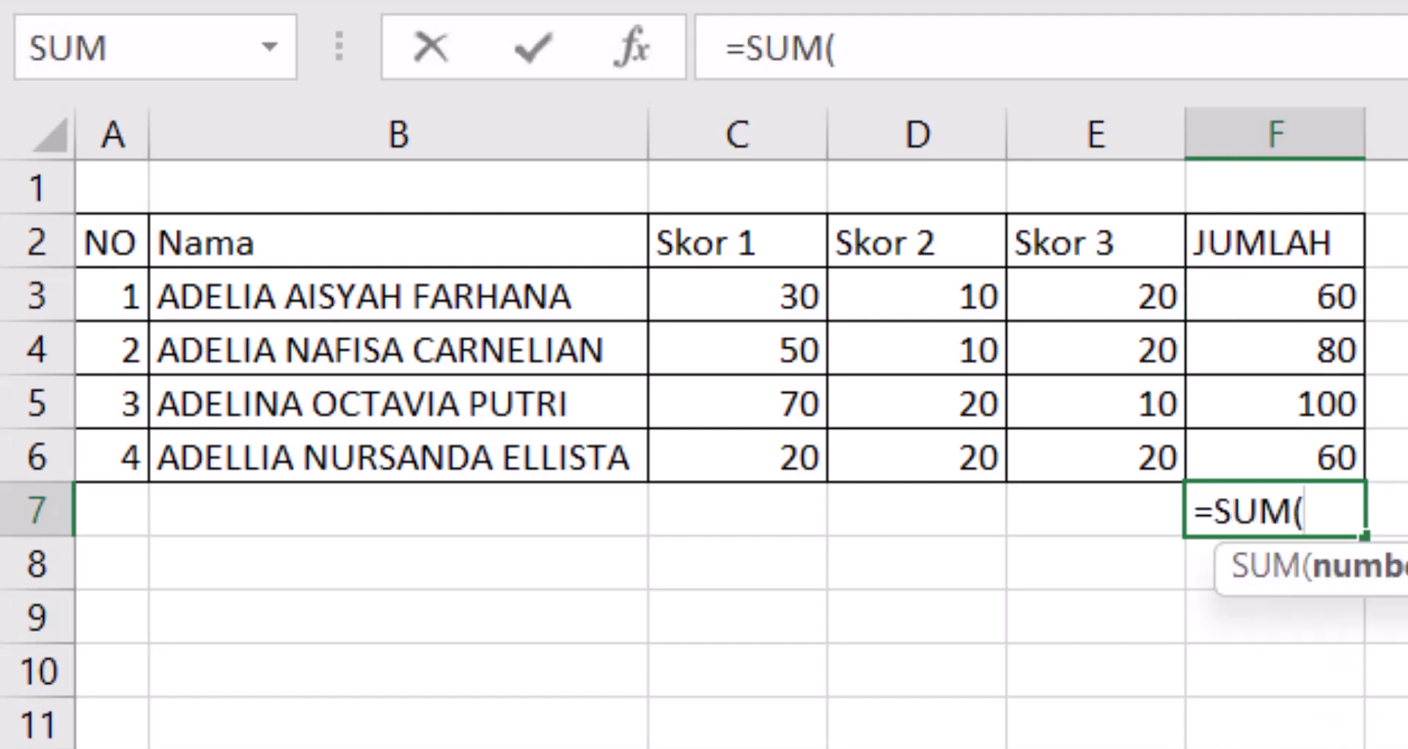
{"action": "left_click_drag", "start_coordinate": [1275, 455], "coordinate": [1276, 293]}
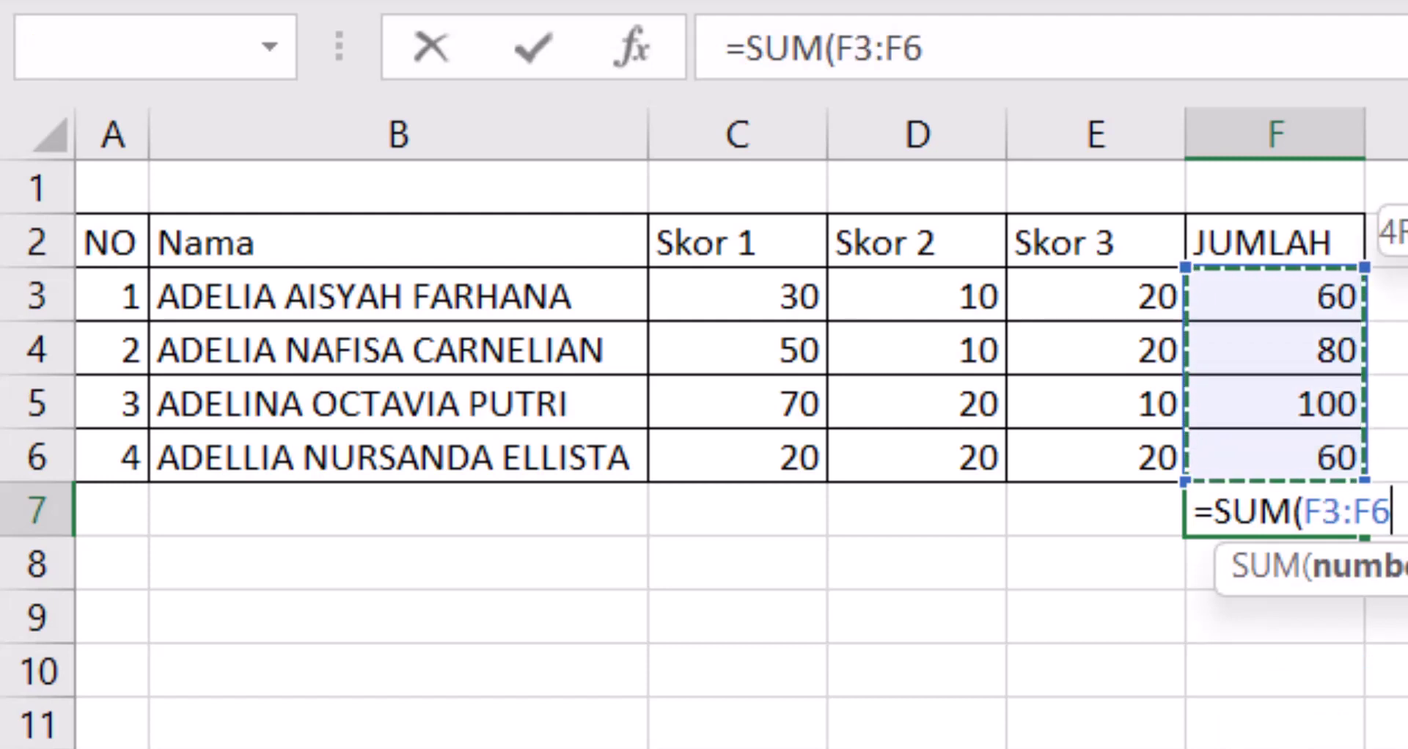
{"action": "key", "text": "Return"}
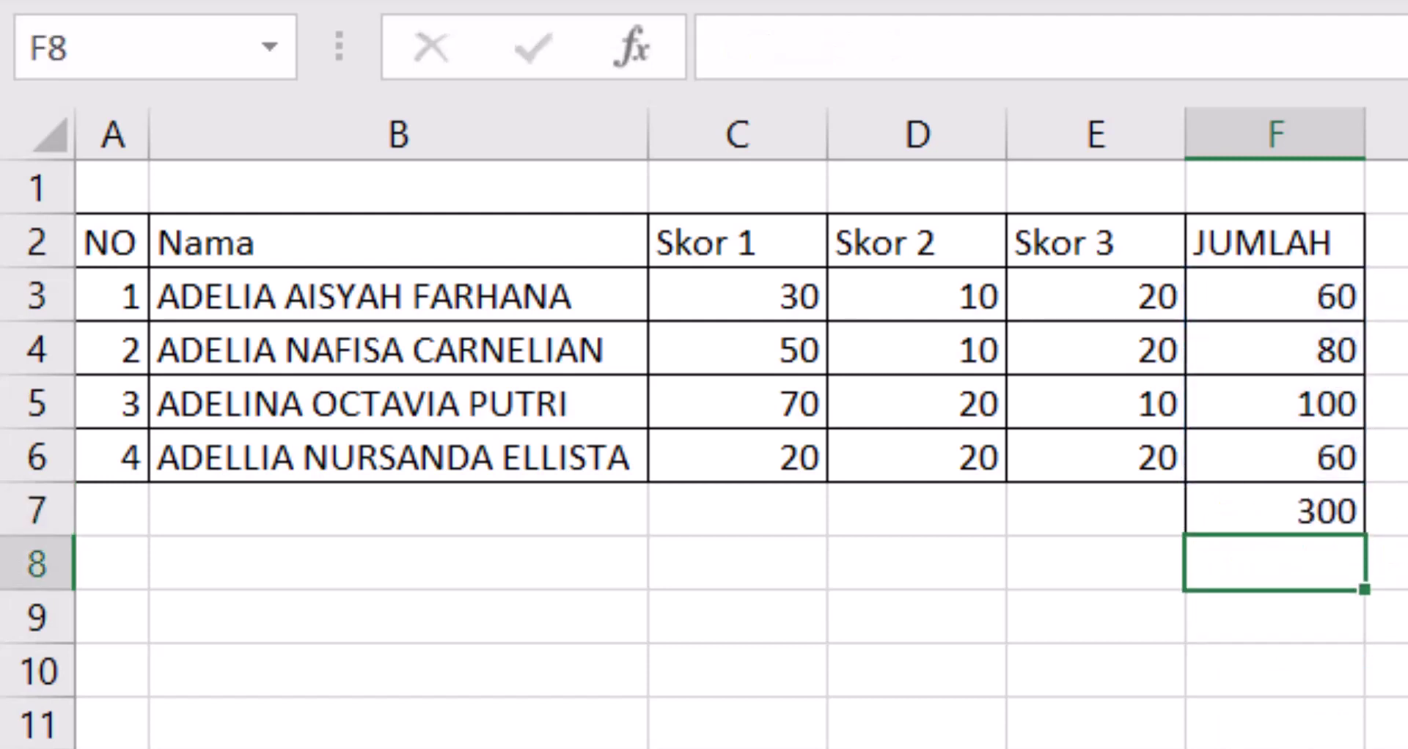